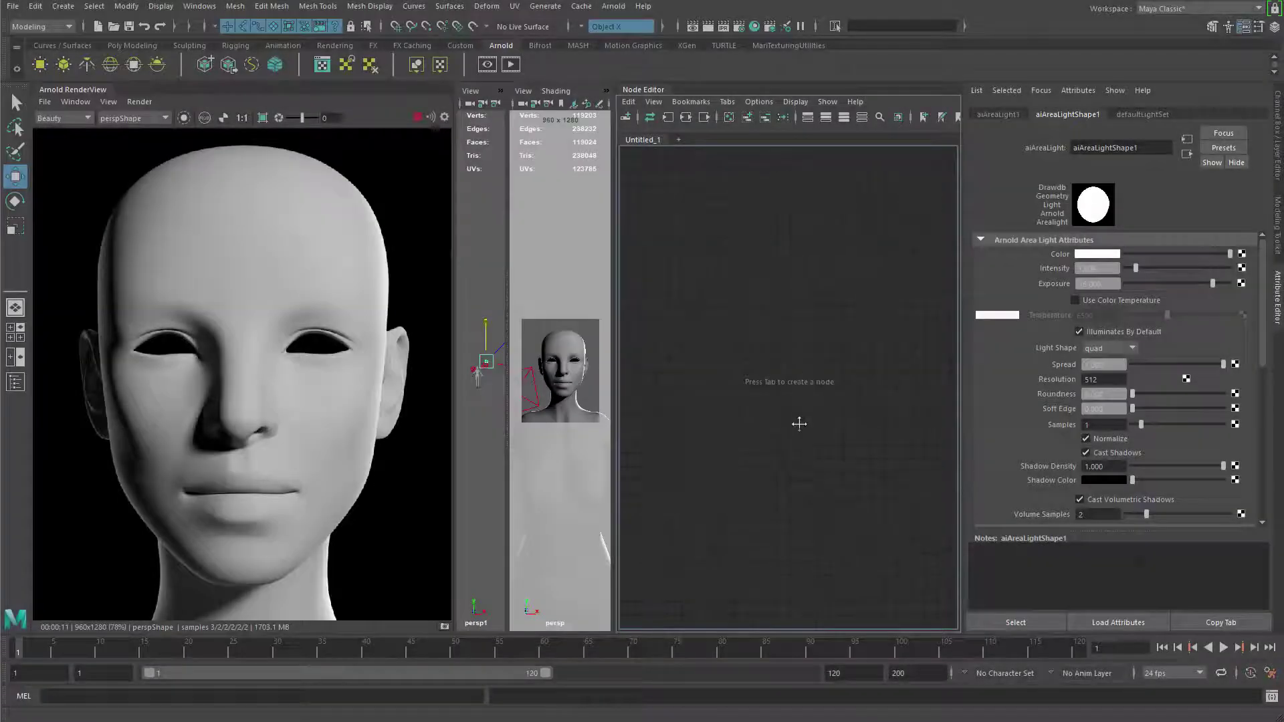
# Step: Assign a new aiStandardSurface material to the body mesh
pyautogui.press('q')
pyautogui.click(573, 356)
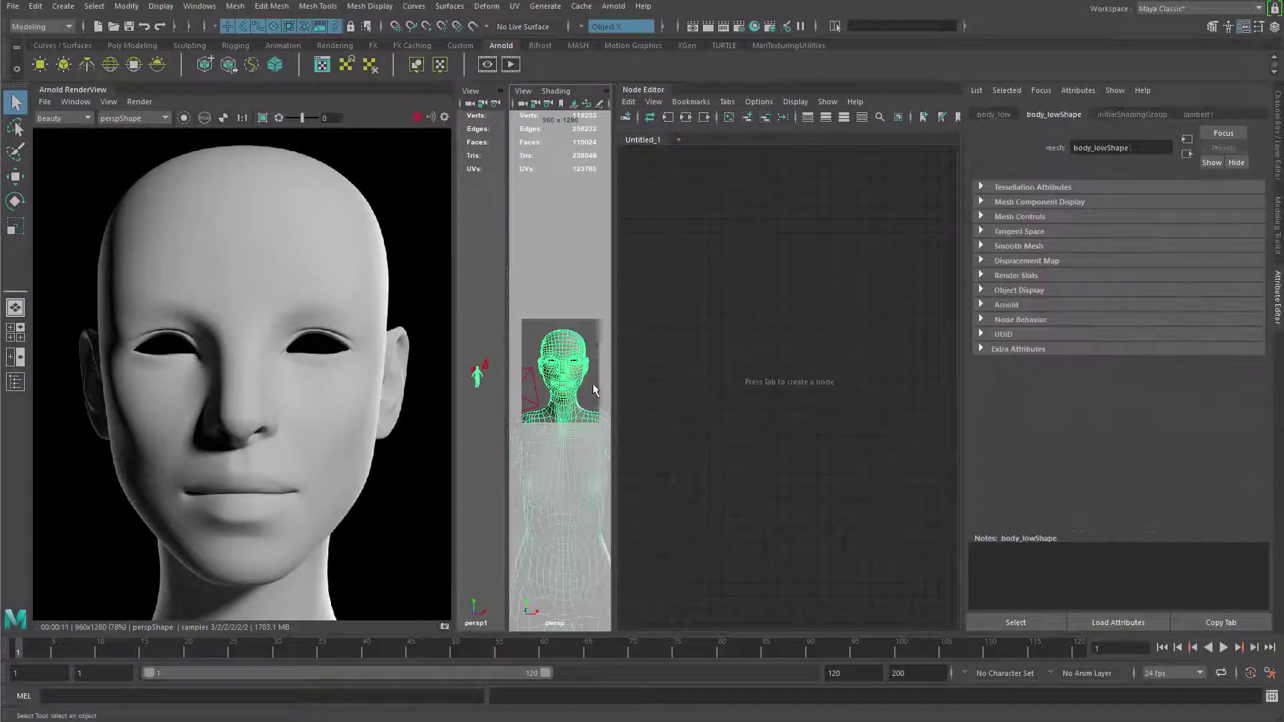
pyautogui.rightClick(571, 359)
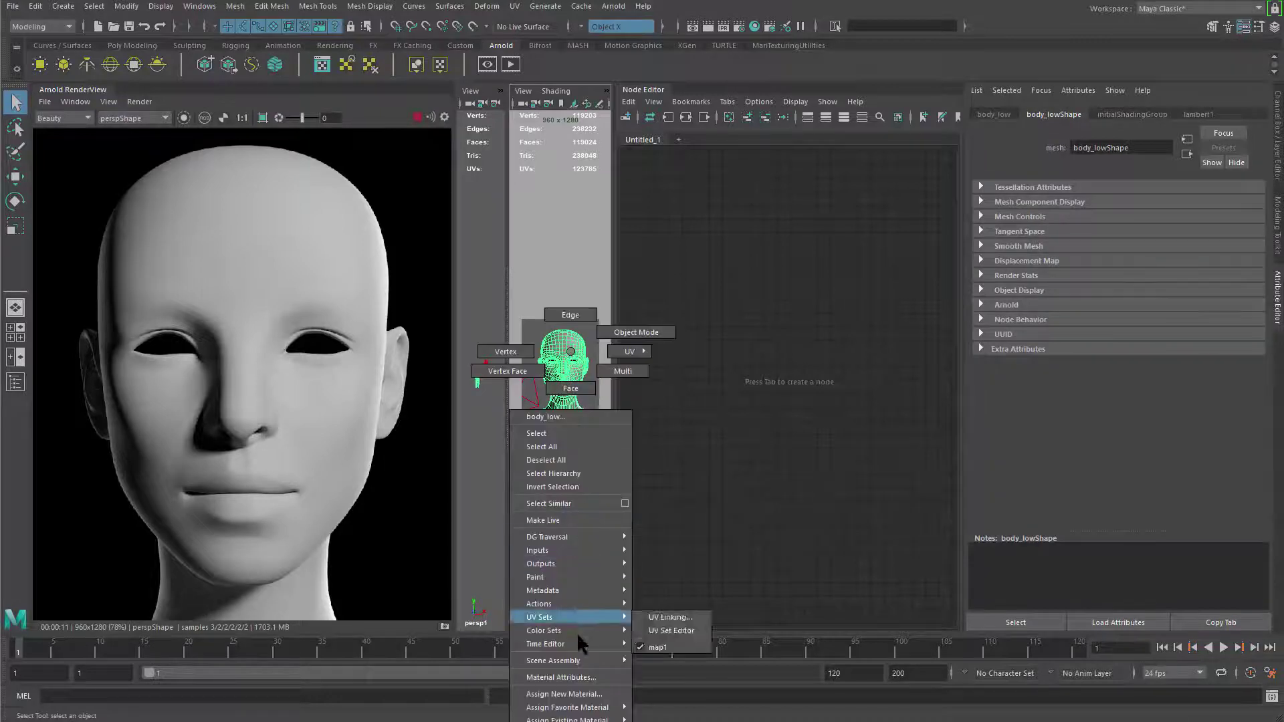
pyautogui.click(574, 695)
pyautogui.moveTo(347, 194); pyautogui.dragTo(480, 160)
pyautogui.click(439, 257)
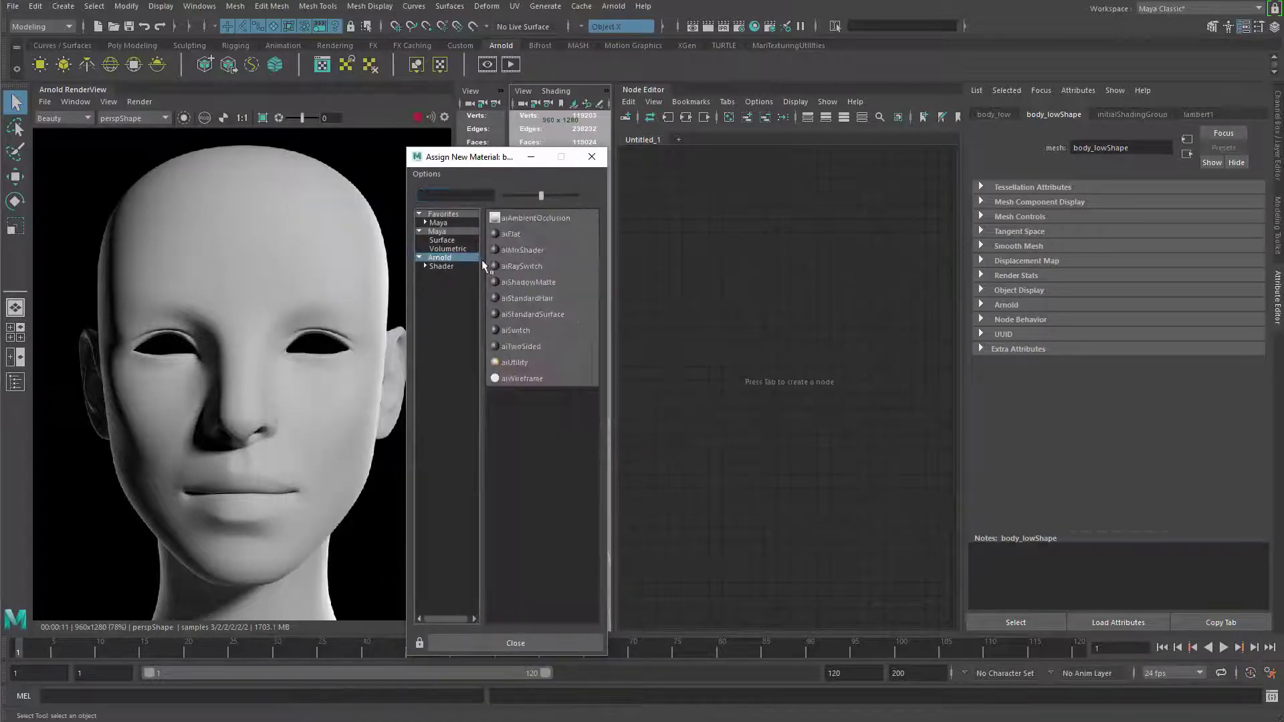
pyautogui.click(546, 314)
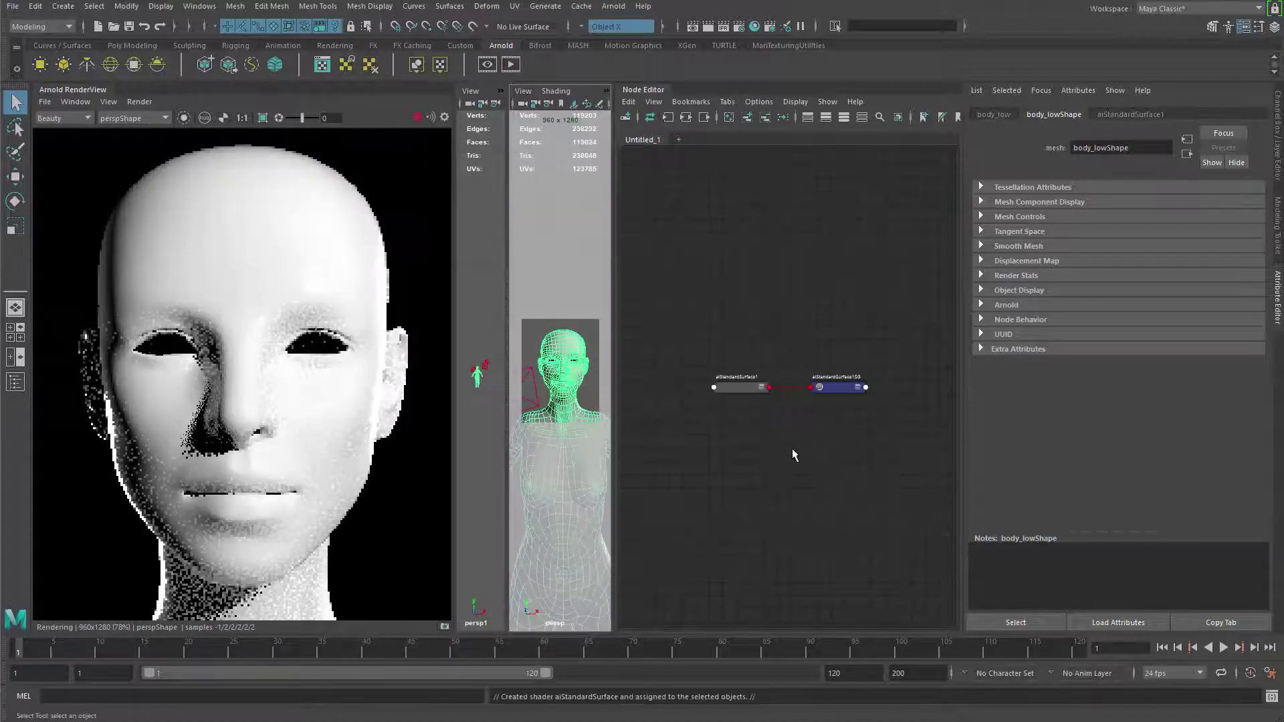
# Step: Rename the body's new surface shader as Skin_Shad
pyautogui.press('f')
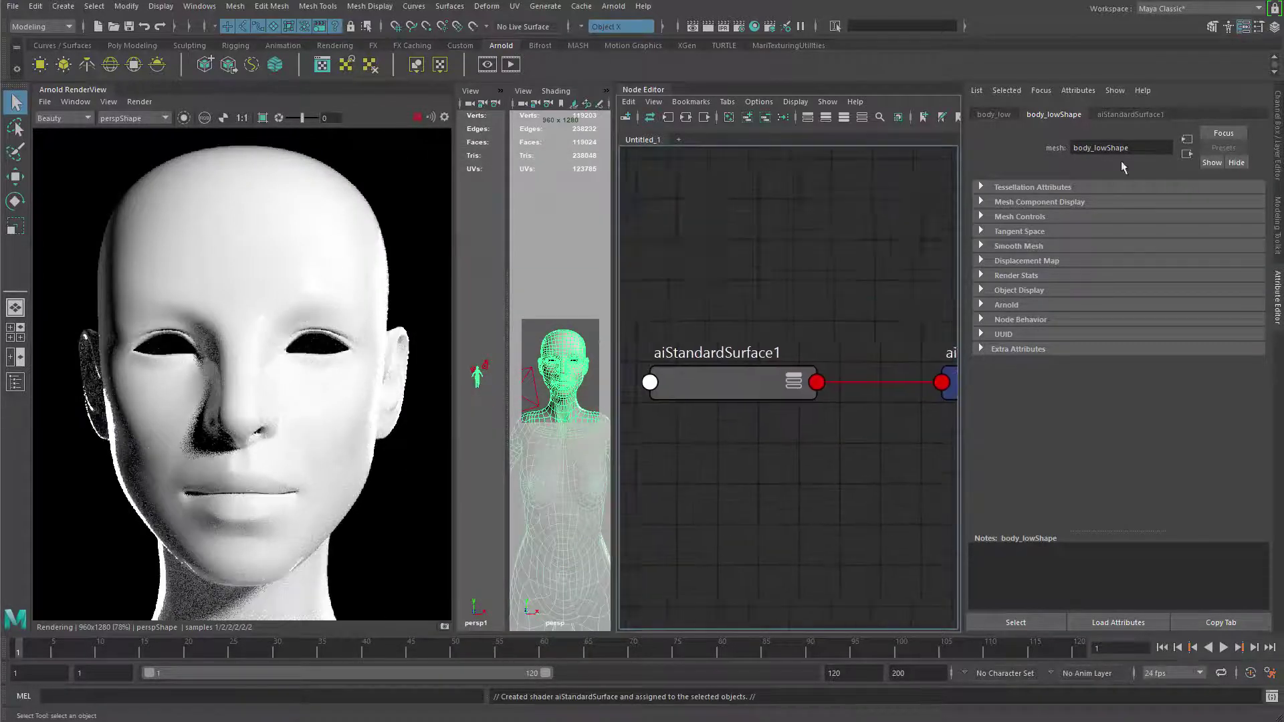
pyautogui.click(1142, 116)
pyautogui.doubleClick(1144, 149)
pyautogui.write('S')
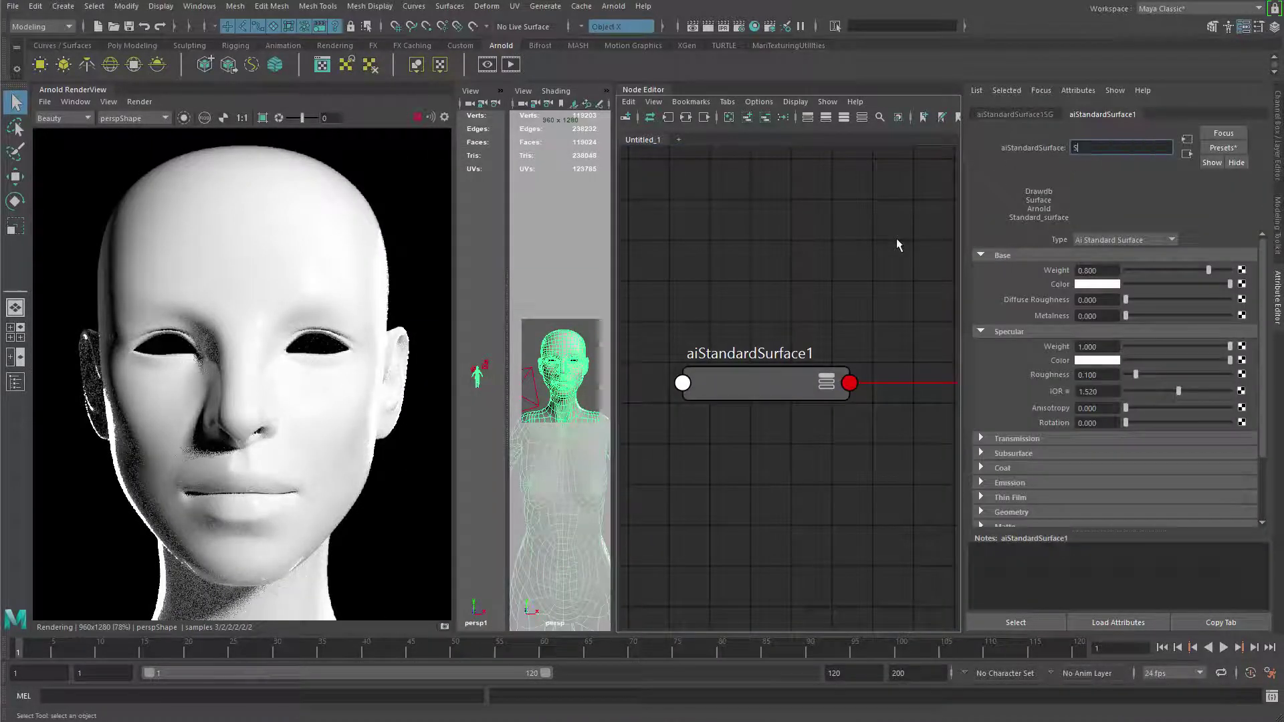
pyautogui.write('kin_')
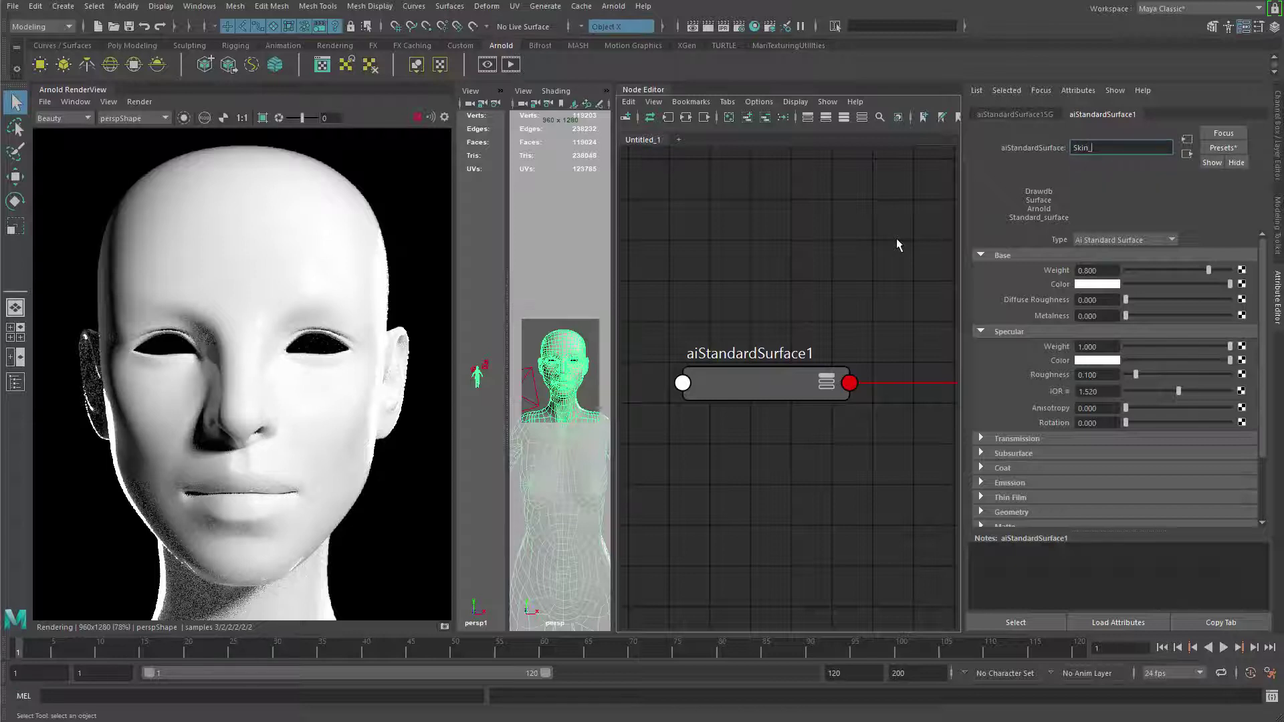
pyautogui.write('Shad')
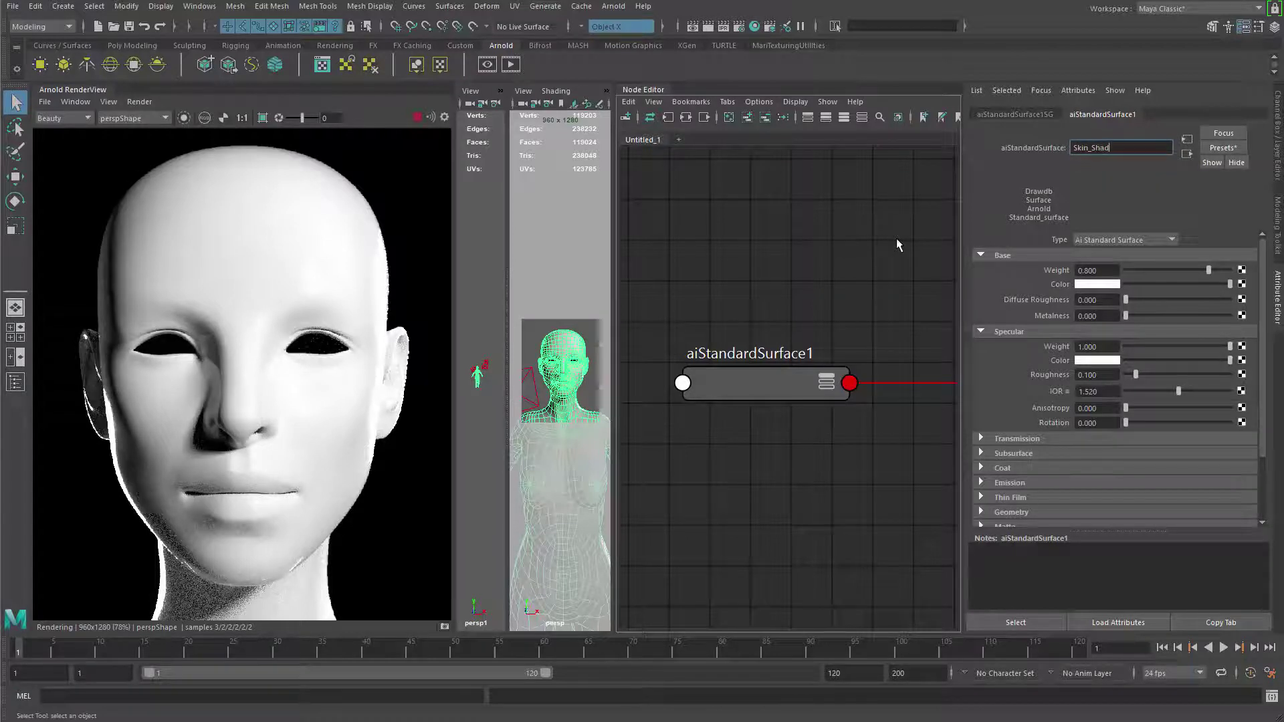
pyautogui.press('Return')
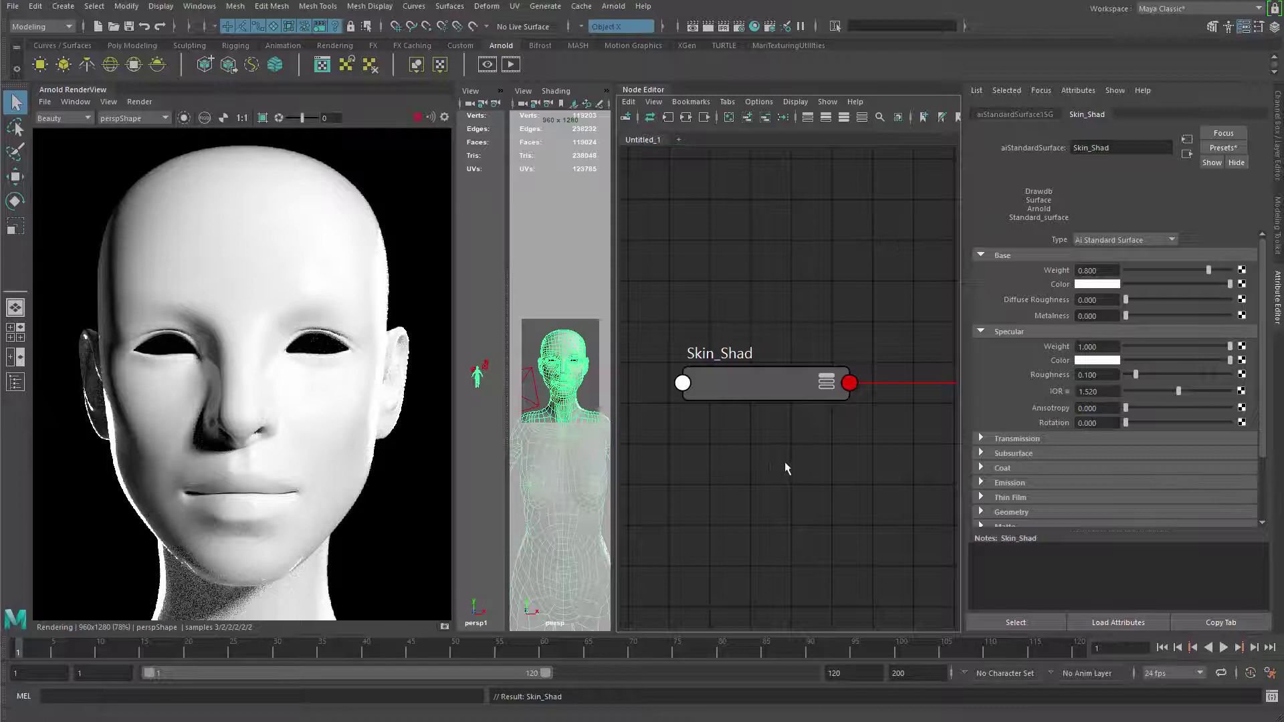
# Step: Move the Skin_Shad node higher in the node graph and expand it to show its attributes
pyautogui.moveTo(764, 384); pyautogui.dragTo(753, 228)
pyautogui.press('3')
pyautogui.keyDown('alt'); pyautogui.moveTo(942, 413); pyautogui.dragTo(839, 419, button='middle'); pyautogui.keyUp('alt')
pyautogui.keyDown('alt'); pyautogui.moveTo(838, 419); pyautogui.dragTo(812, 414, button='right'); pyautogui.keyUp('alt')
pyautogui.keyDown('alt'); pyautogui.moveTo(813, 414); pyautogui.dragTo(740, 379, button='middle'); pyautogui.keyUp('alt')
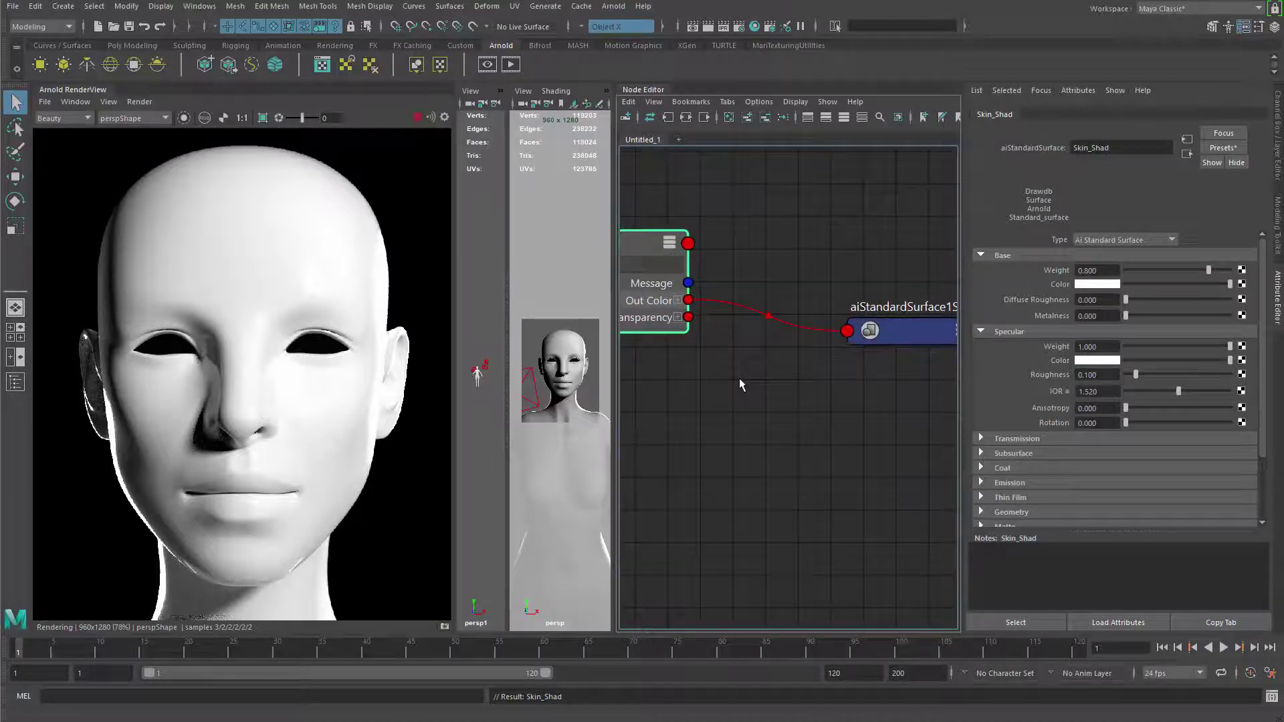
# Step: Expand the shading group node in the node graph to show its full attribute list
pyautogui.click(893, 326)
pyautogui.press('3')
pyautogui.keyDown('alt'); pyautogui.moveTo(767, 548); pyautogui.dragTo(723, 541, button='middle'); pyautogui.keyUp('alt')
pyautogui.moveTo(843, 376); pyautogui.dragTo(850, 390)
pyautogui.moveTo(877, 331)
pyautogui.mouseDown()
pyautogui.moveTo(881, 344)
pyautogui.moveTo(893, 324)
pyautogui.mouseUp()
pyautogui.press('1')
pyautogui.press('2')
pyautogui.press('3')
# Step: Rename the shading group connected to Skin_Shad as Sking_SG
pyautogui.click(1013, 115)
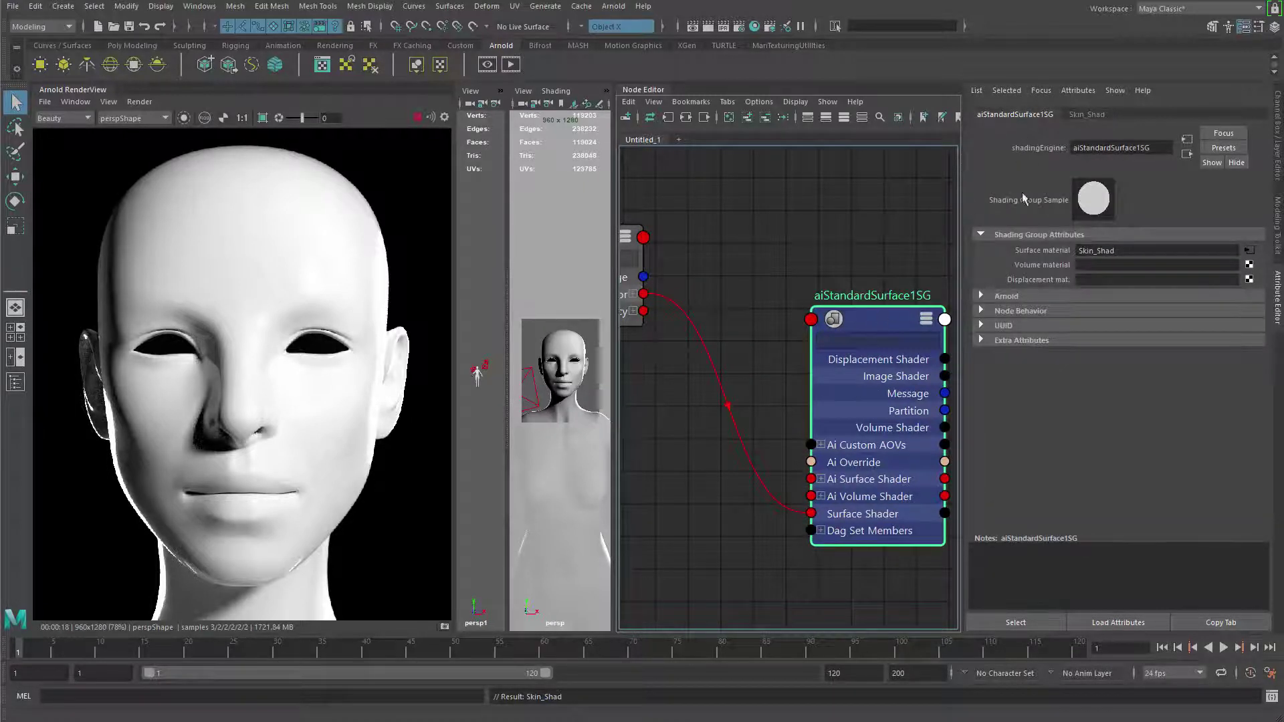
pyautogui.doubleClick(1144, 148)
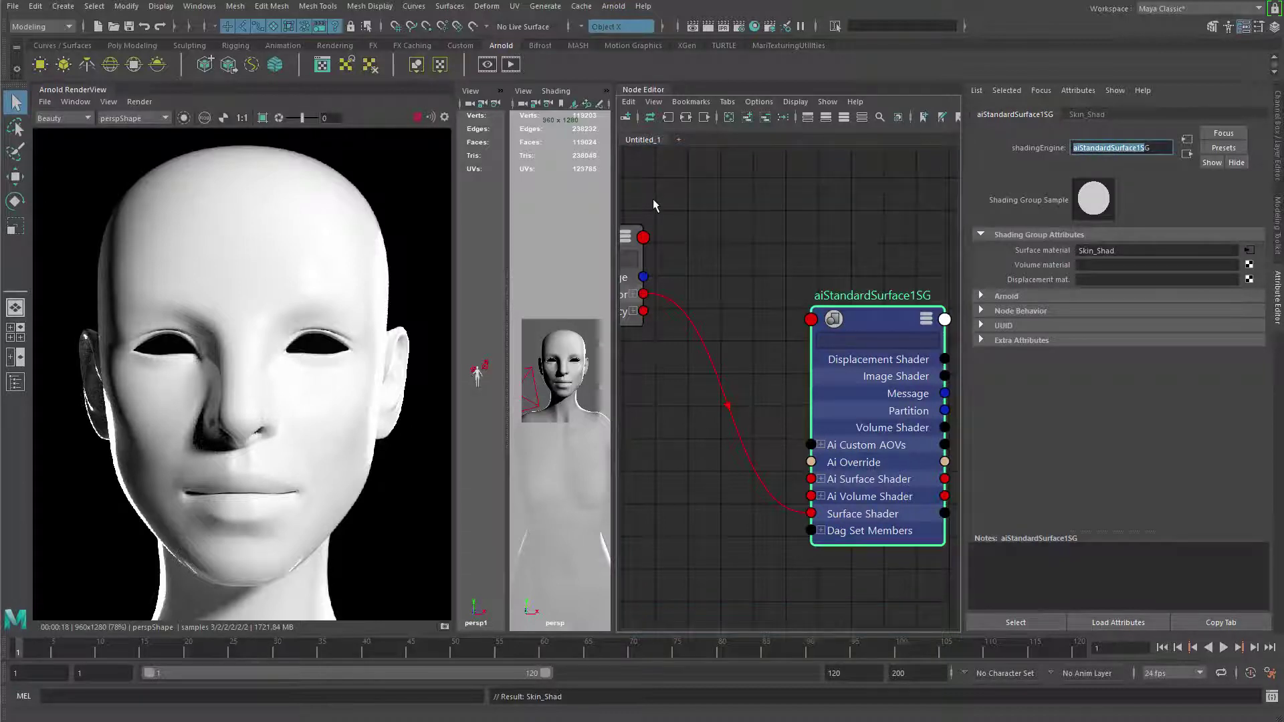
pyautogui.write('Sking_SG')
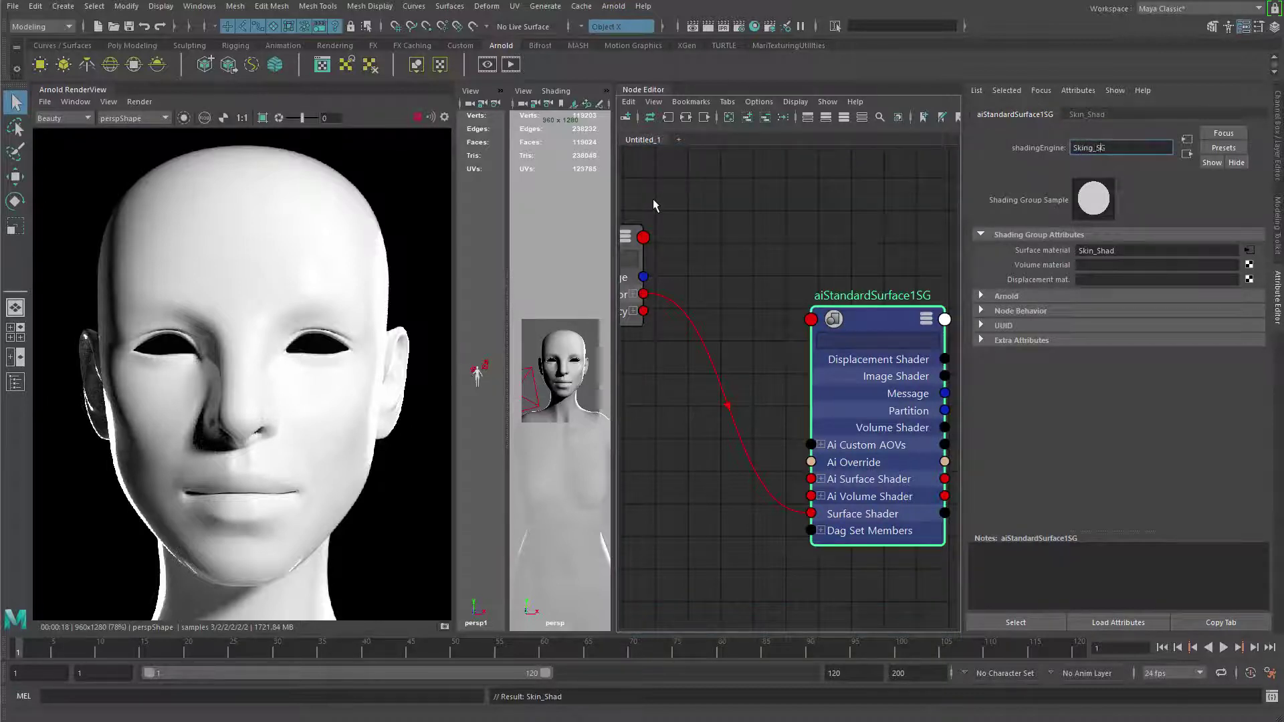
pyautogui.press('Return')
pyautogui.scroll(-1, 795, 347)
pyautogui.keyDown('alt'); pyautogui.moveTo(774, 395); pyautogui.dragTo(813, 350, button='middle'); pyautogui.keyUp('alt')
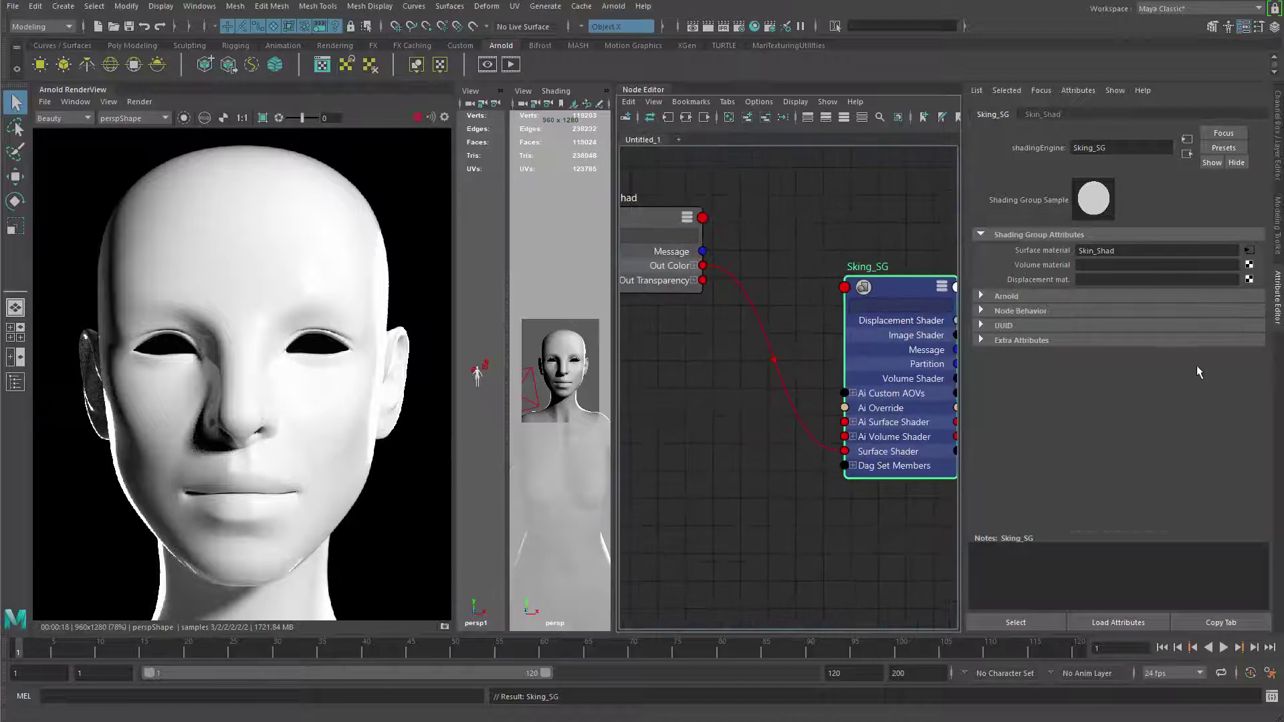
# Step: Connect a new File texture to the displacement material input of Sking_SG and select the file node
pyautogui.click(1249, 280)
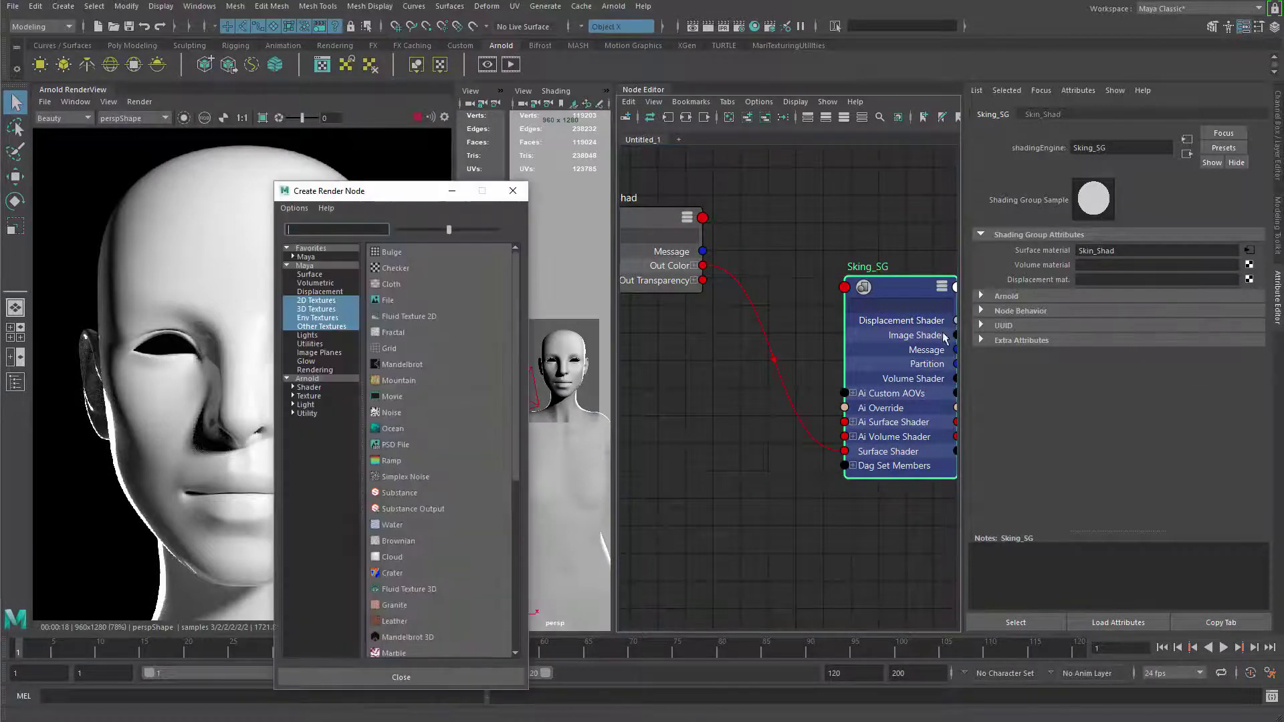
pyautogui.moveTo(402, 192); pyautogui.dragTo(701, 91)
pyautogui.click(689, 199)
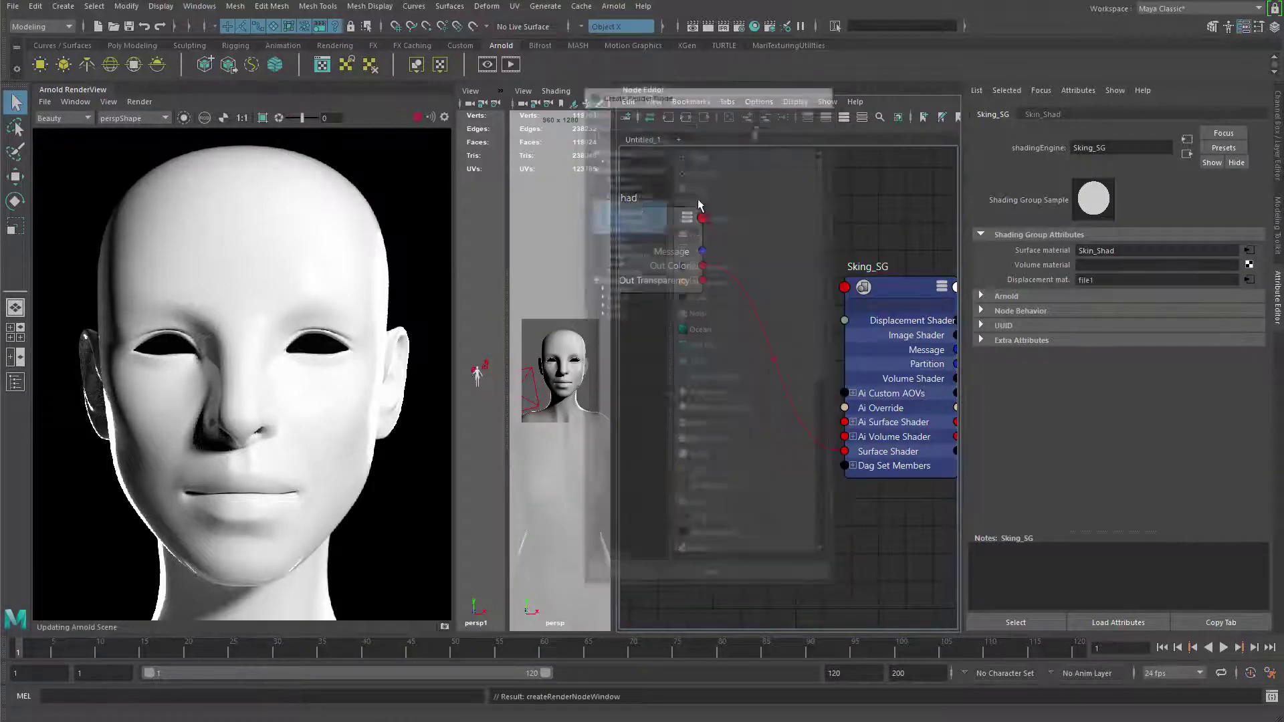
pyautogui.keyDown('alt'); pyautogui.moveTo(719, 516); pyautogui.dragTo(823, 474, button='middle'); pyautogui.keyUp('alt')
pyautogui.keyDown('alt'); pyautogui.moveTo(822, 475); pyautogui.dragTo(776, 459, button='right'); pyautogui.keyUp('alt')
pyautogui.keyDown('alt'); pyautogui.moveTo(777, 459); pyautogui.dragTo(745, 462, button='middle'); pyautogui.keyUp('alt')
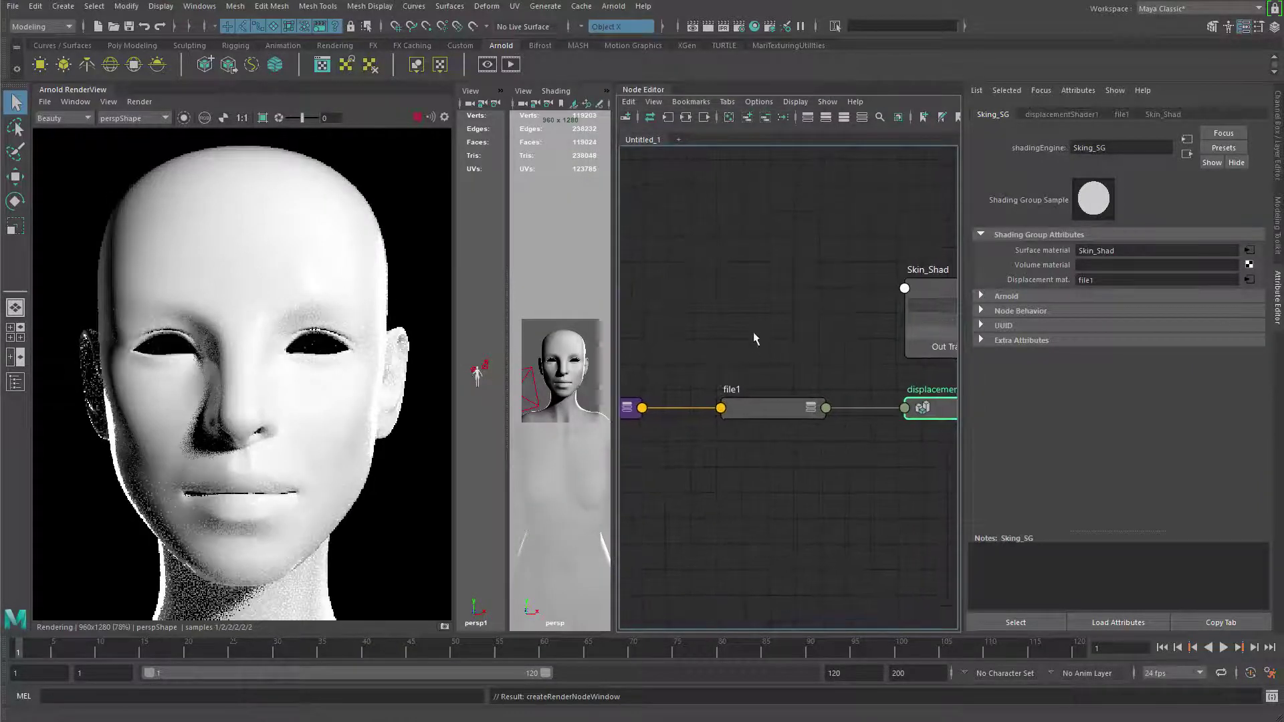
pyautogui.moveTo(752, 332); pyautogui.dragTo(760, 450)
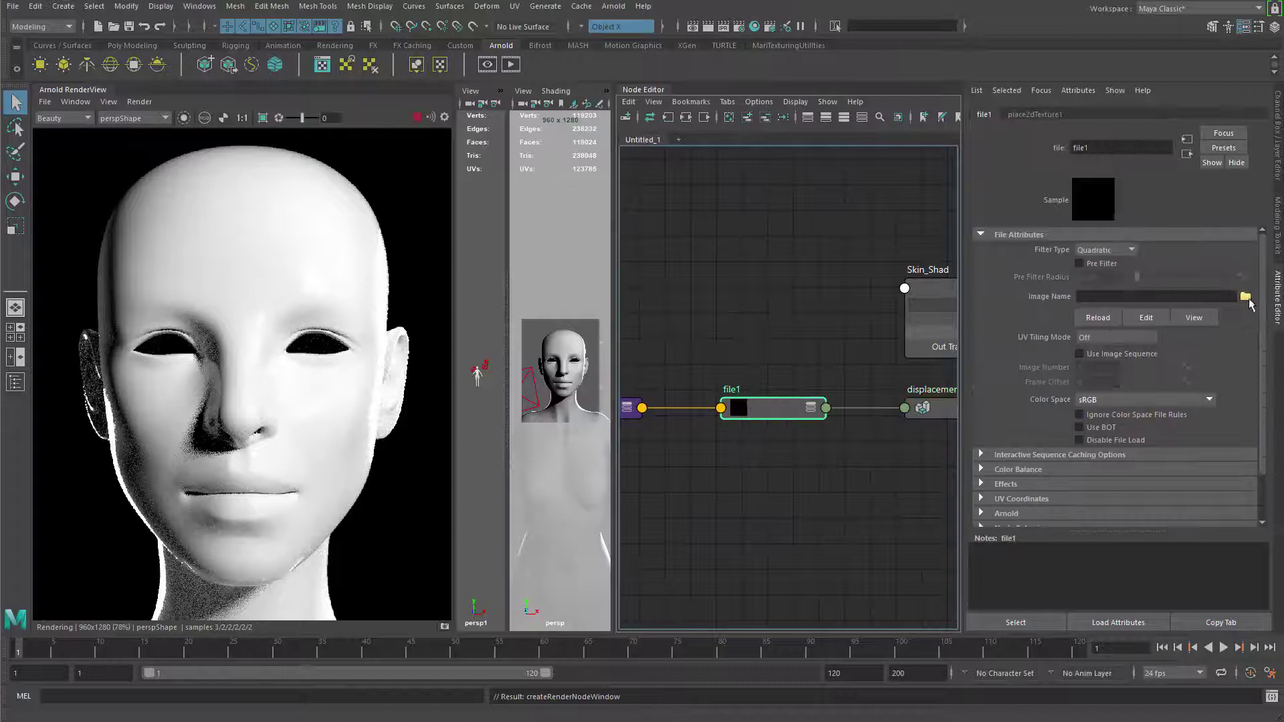
pyautogui.click(1248, 296)
pyautogui.moveTo(842, 194); pyautogui.dragTo(541, 102)
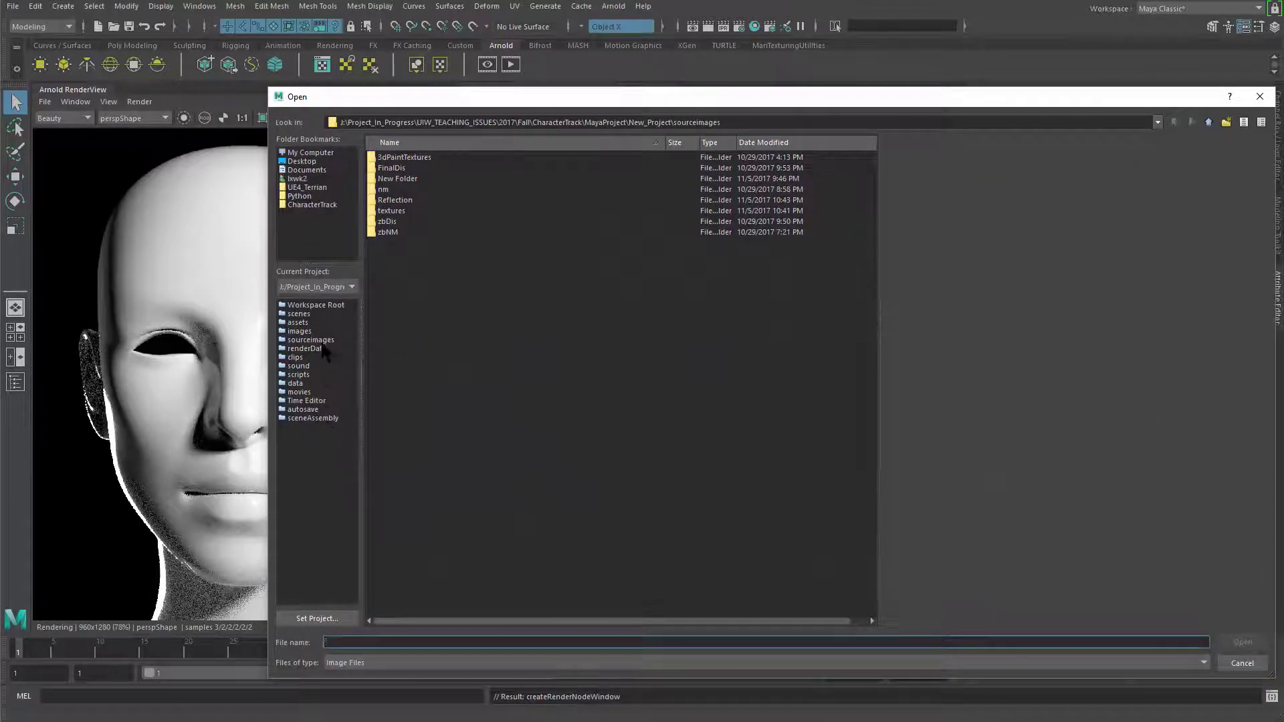
pyautogui.click(327, 340)
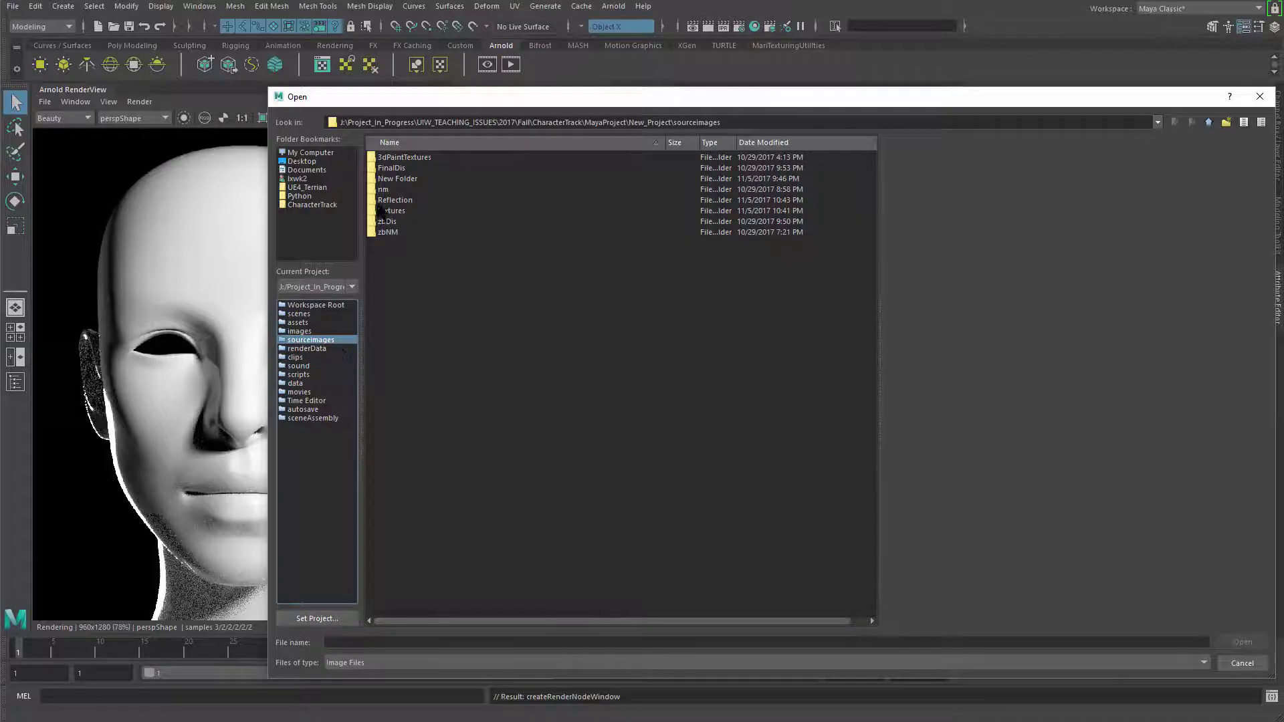
pyautogui.click(1260, 96)
# Step: Set the current project to the New_Project folder under TexturingAndRendering\MayaProject
pyautogui.click(13, 7)
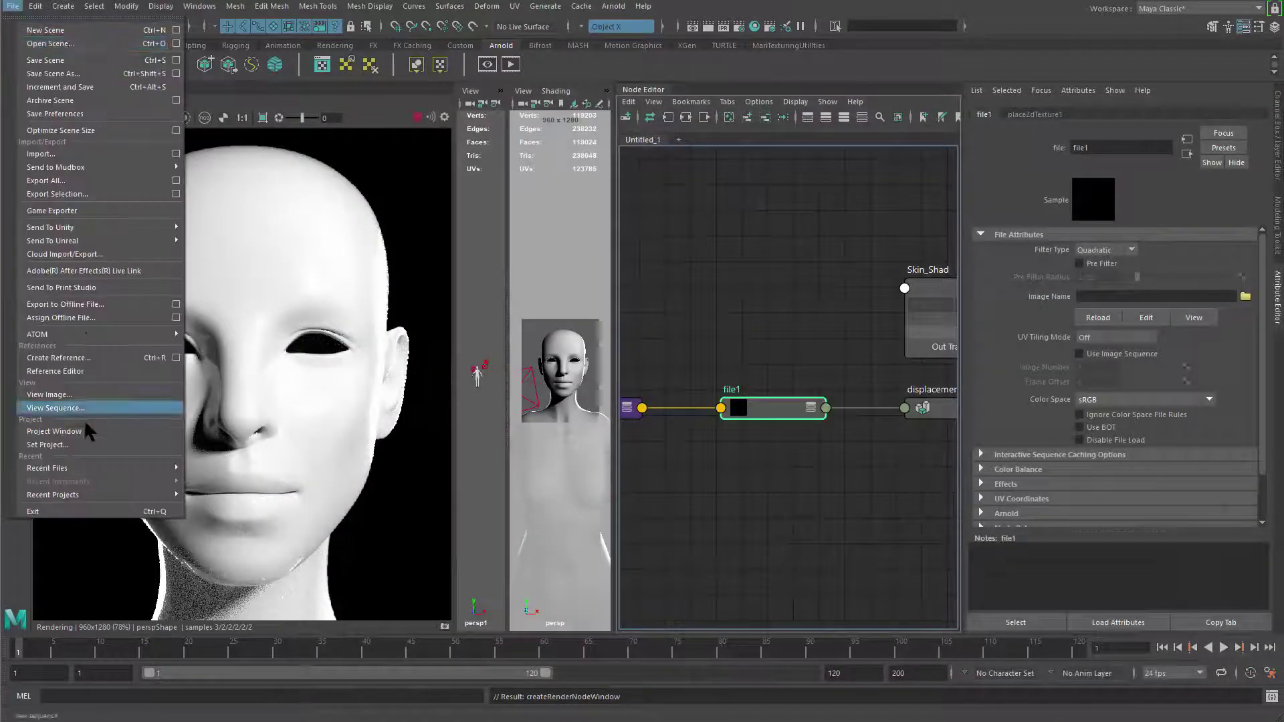
pyautogui.click(100, 421)
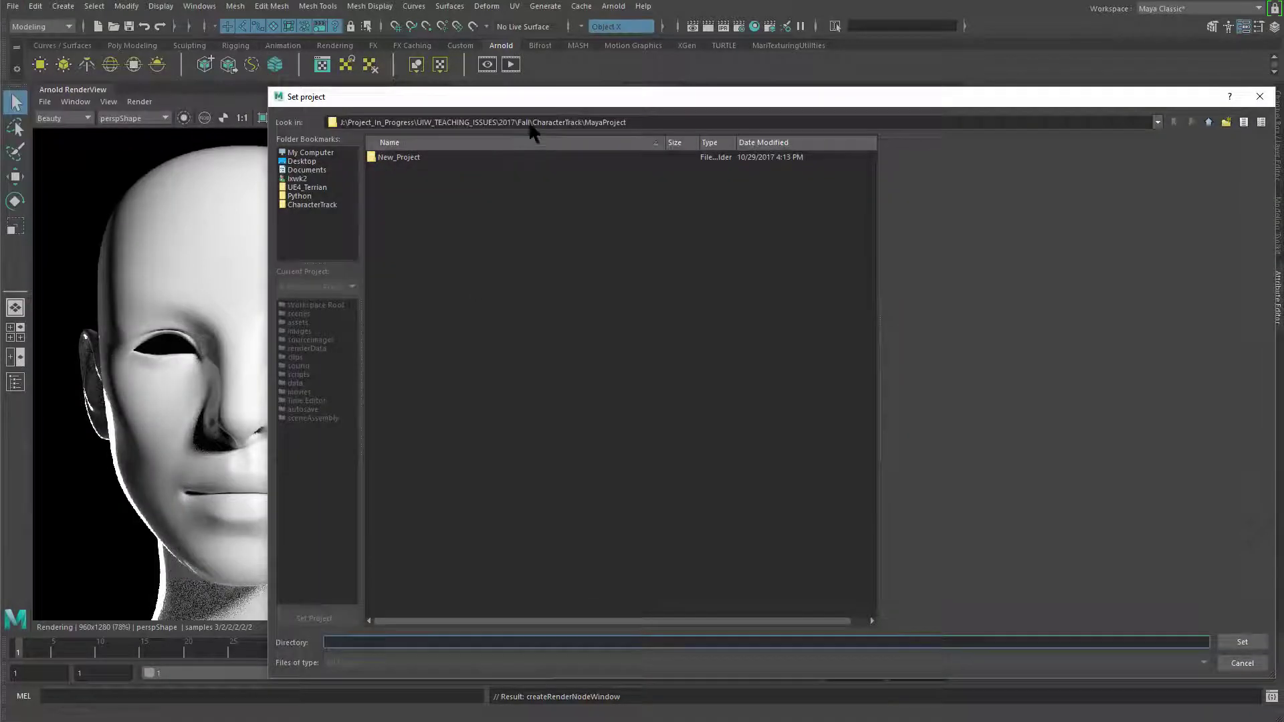
pyautogui.moveTo(525, 101); pyautogui.dragTo(697, 127)
pyautogui.press('BackSpace')
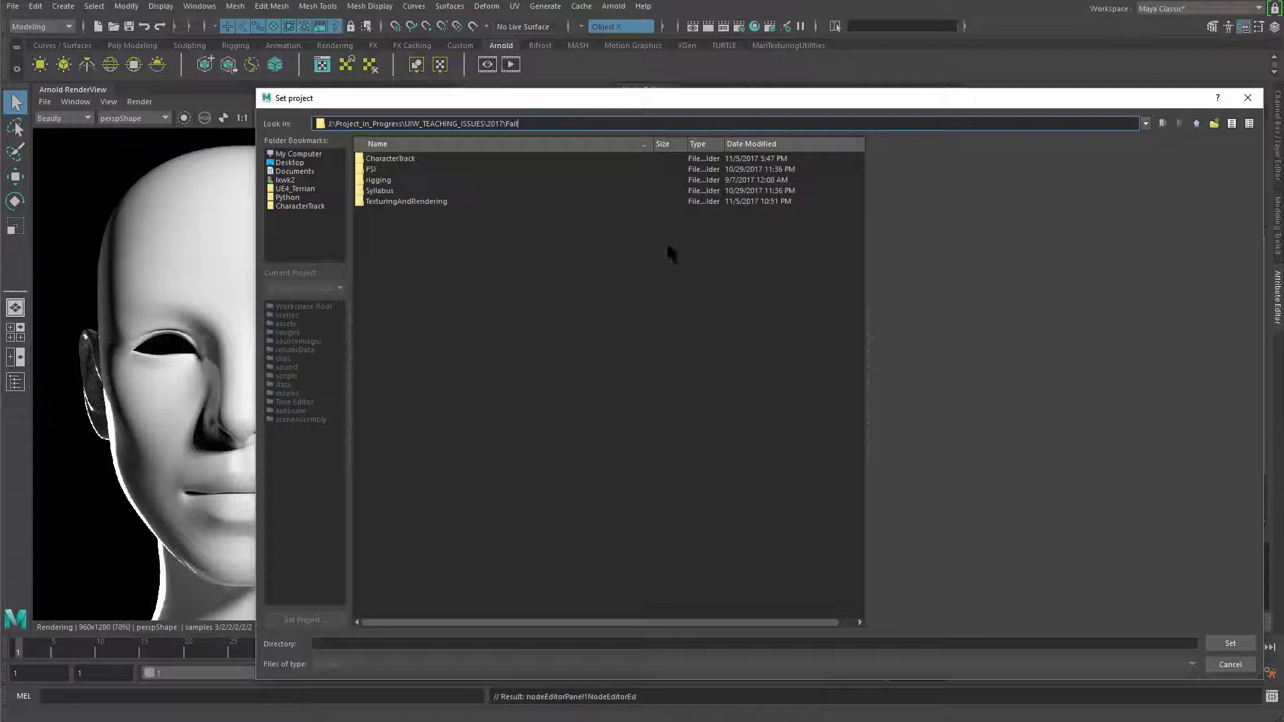
pyautogui.doubleClick(422, 201)
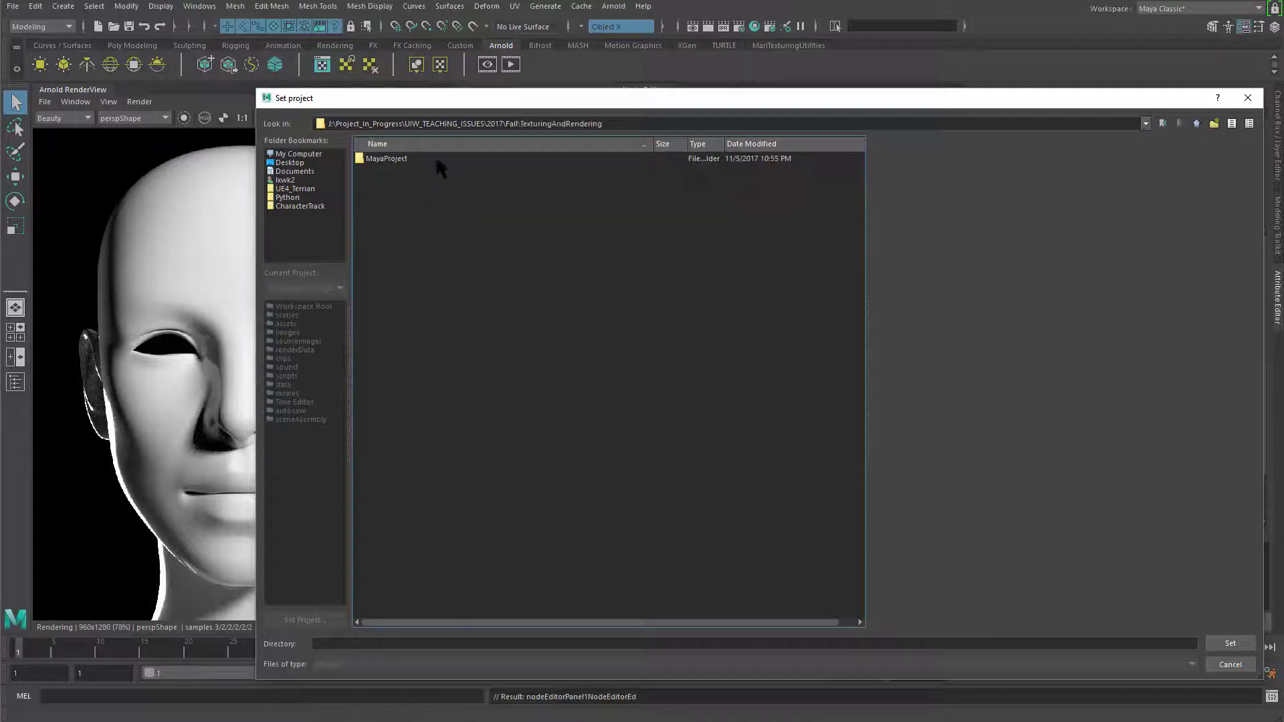
pyautogui.doubleClick(437, 160)
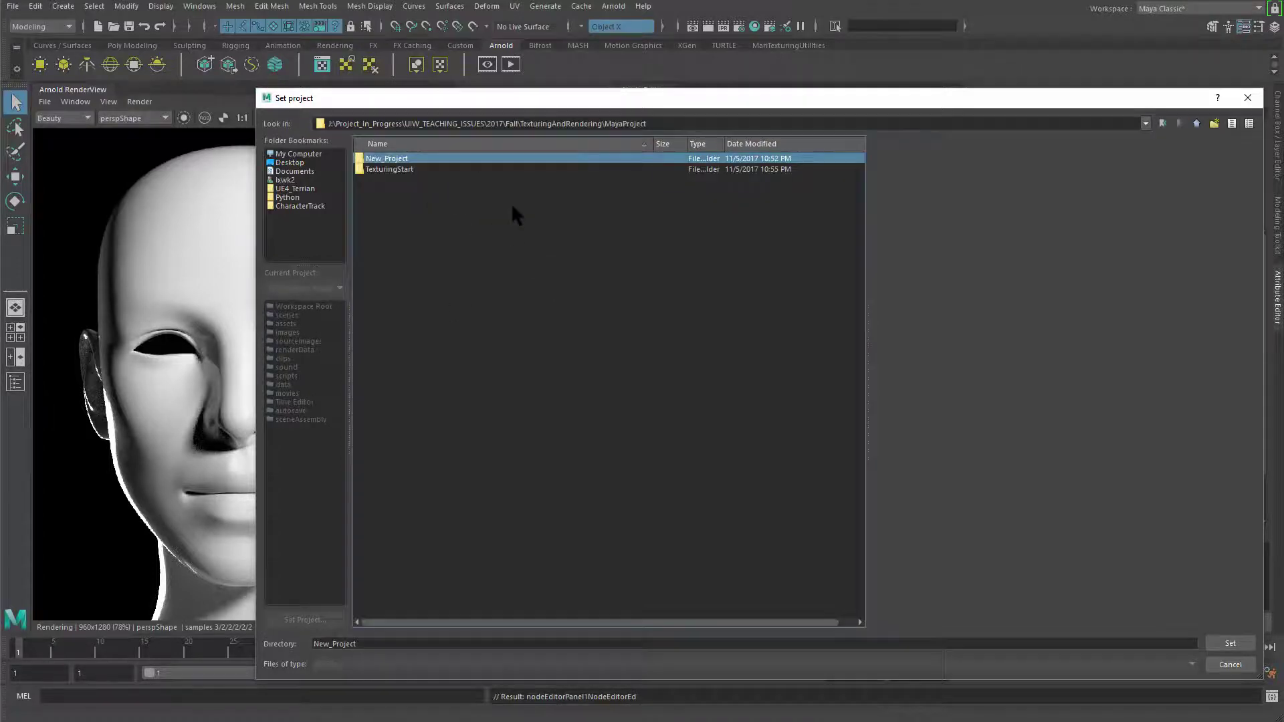
pyautogui.doubleClick(418, 160)
pyautogui.click(1229, 642)
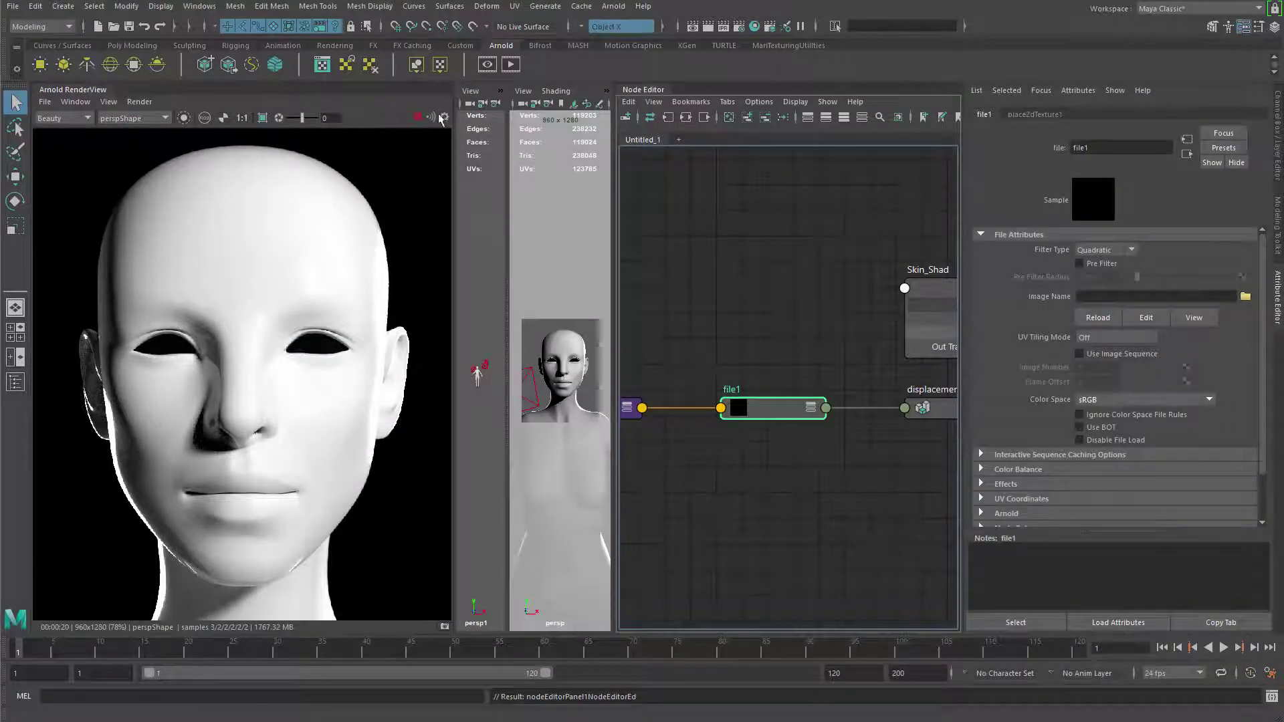
# Step: Stop the live render and load Body_Dis.1001.exr from the project's BodyDis folder into the file1 texture
pyautogui.click(417, 118)
pyautogui.keyDown('alt'); pyautogui.moveTo(754, 356); pyautogui.dragTo(756, 328, button='middle'); pyautogui.keyUp('alt')
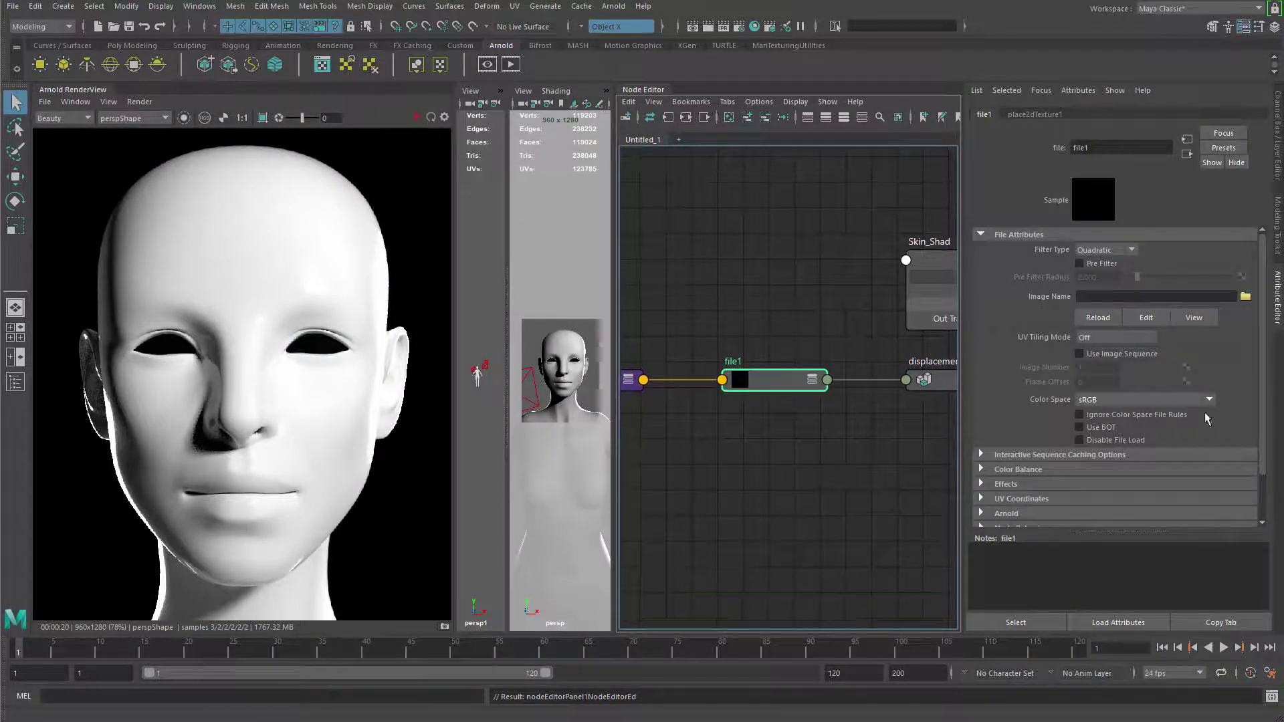
pyautogui.click(1246, 297)
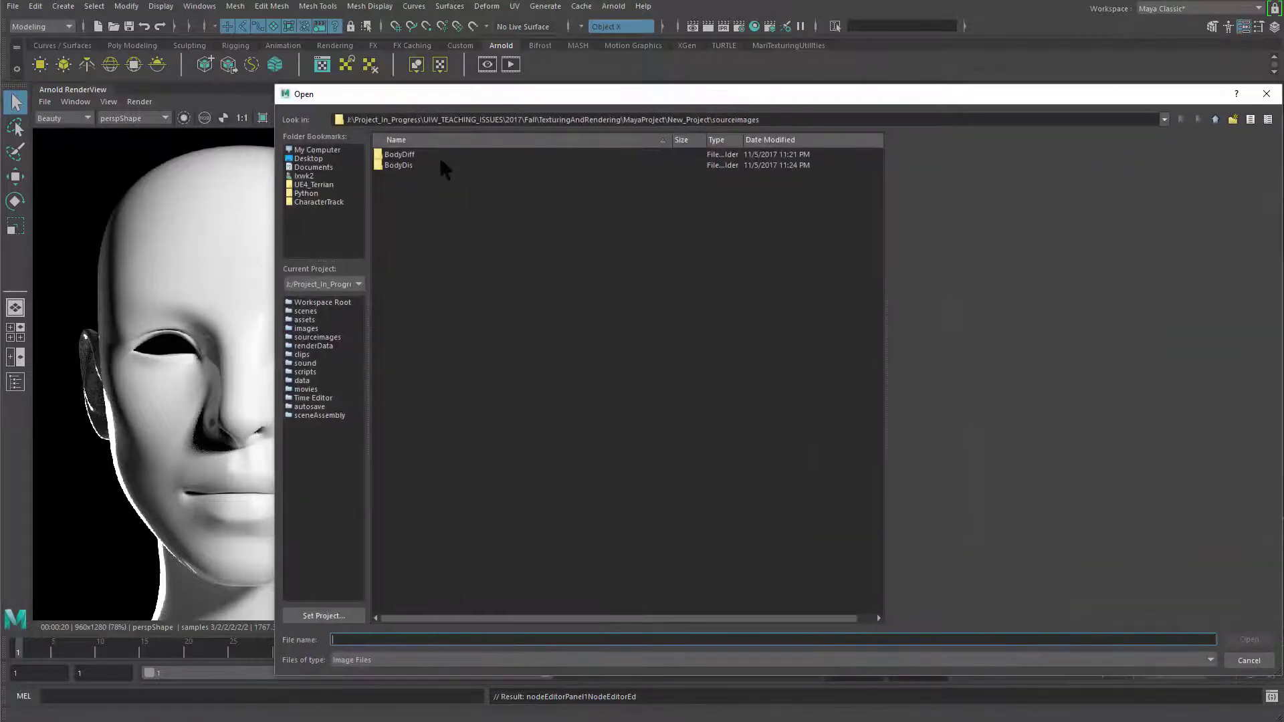
pyautogui.click(413, 165)
pyautogui.doubleClick(414, 166)
pyautogui.click(435, 165)
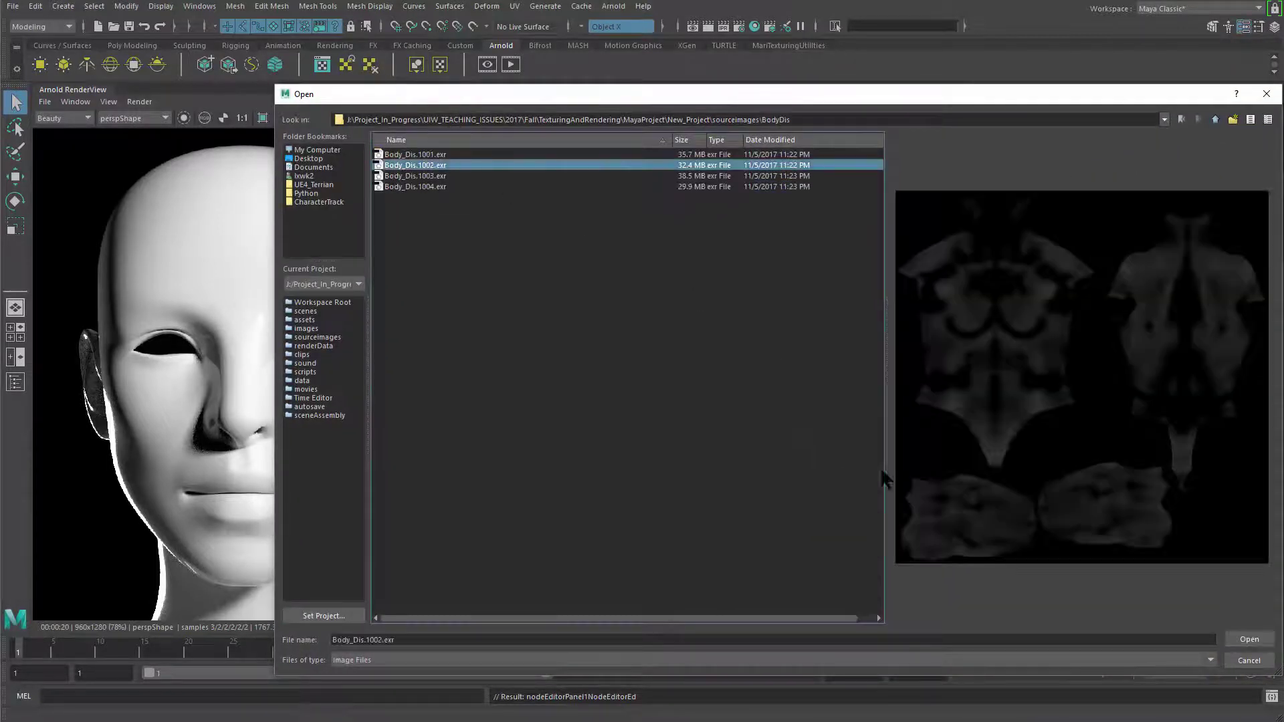
pyautogui.press('Up')
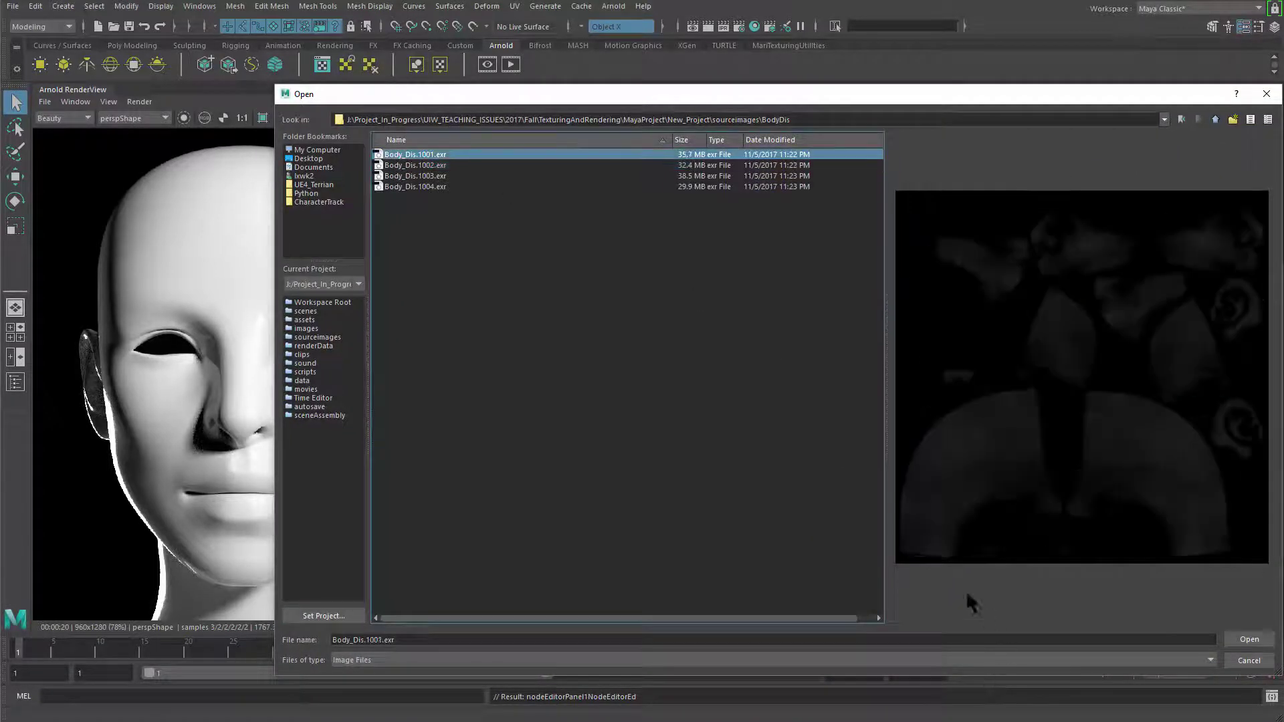
pyautogui.click(1246, 638)
# Step: Set the UV tiling mode of the file1 texture to UDIM (Mari)
pyautogui.keyDown('alt'); pyautogui.moveTo(853, 435); pyautogui.dragTo(846, 404, button='middle'); pyautogui.keyUp('alt')
pyautogui.scroll(1, 876, 421)
pyautogui.scroll(1, 879, 435)
pyautogui.keyDown('alt'); pyautogui.moveTo(876, 459); pyautogui.dragTo(882, 589, button='middle'); pyautogui.keyUp('alt')
pyautogui.scroll(1, 863, 515)
pyautogui.scroll(1, 889, 545)
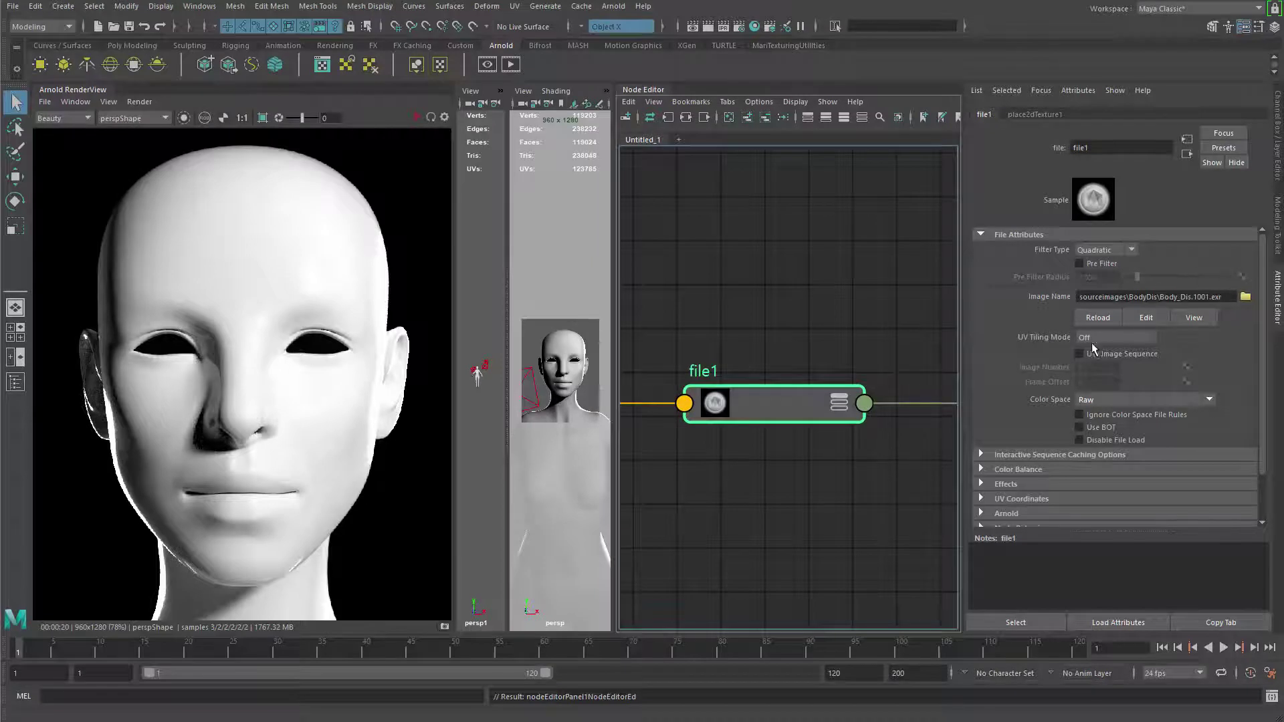
pyautogui.click(1110, 337)
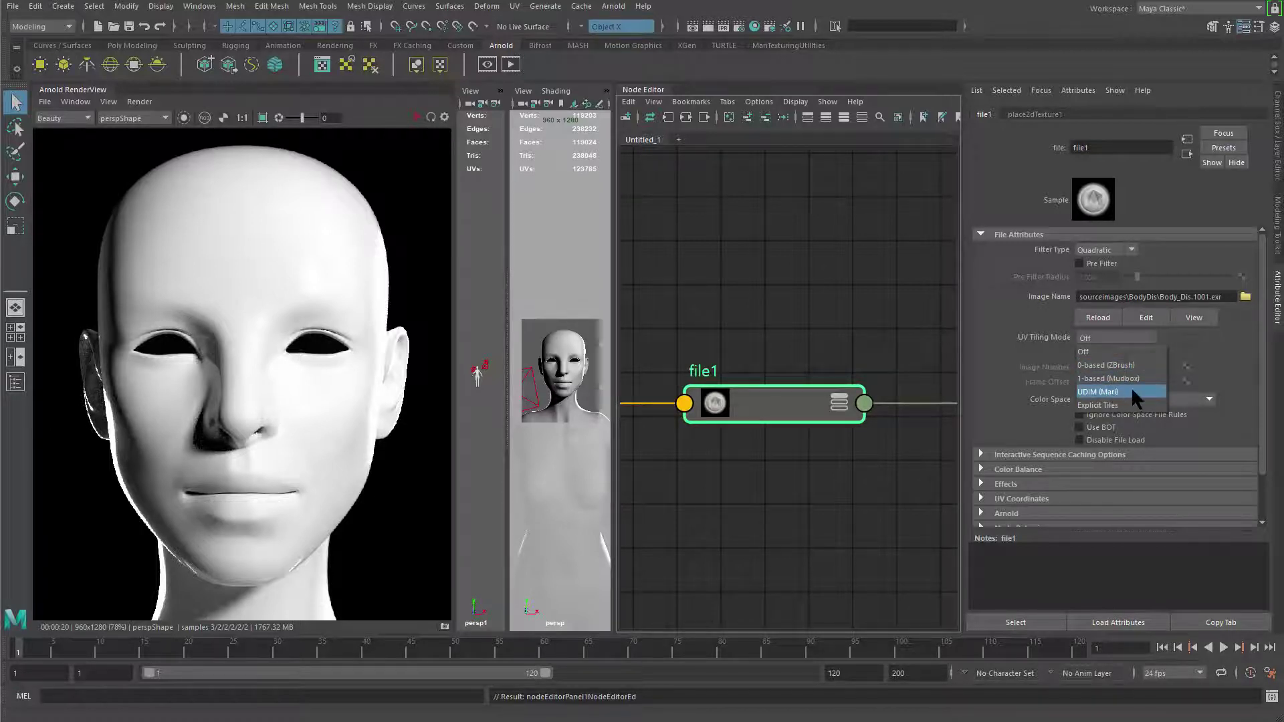
pyautogui.click(1126, 391)
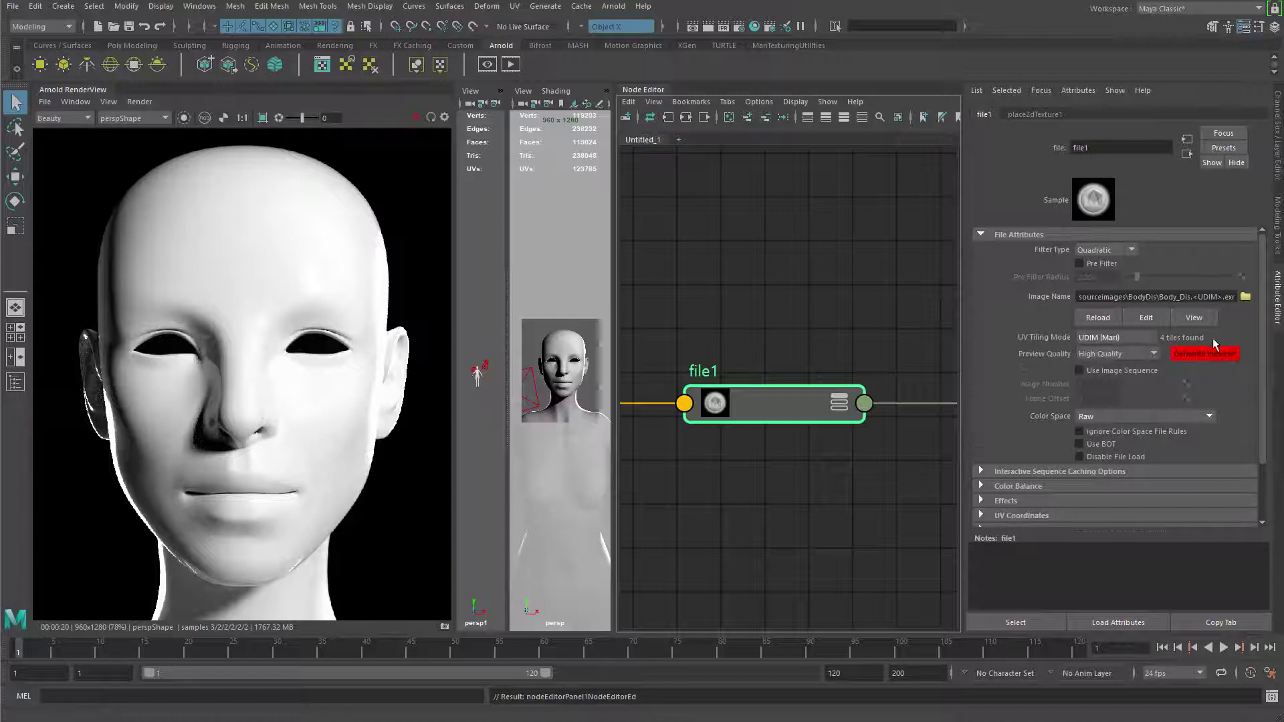
# Step: Move the Skin_Shad node below displacementShader1 in the node graph
pyautogui.keyDown('alt'); pyautogui.moveTo(807, 326); pyautogui.dragTo(863, 333, button='middle'); pyautogui.keyUp('alt')
pyautogui.keyDown('alt'); pyautogui.moveTo(848, 331); pyautogui.dragTo(717, 255, button='right'); pyautogui.keyUp('alt')
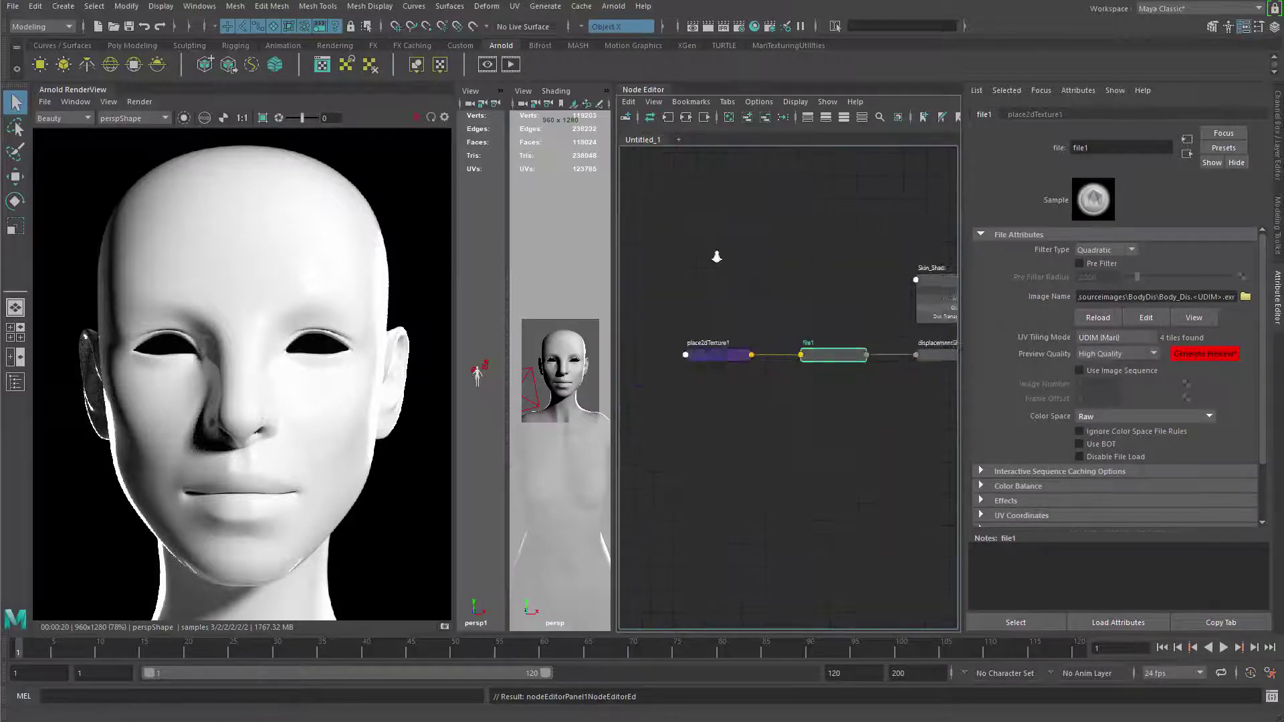
pyautogui.keyDown('alt'); pyautogui.moveTo(857, 322); pyautogui.dragTo(769, 321, button='middle'); pyautogui.keyUp('alt')
pyautogui.keyDown('alt'); pyautogui.moveTo(769, 322); pyautogui.dragTo(906, 314, button='right'); pyautogui.keyUp('alt')
pyautogui.keyDown('alt'); pyautogui.moveTo(907, 314); pyautogui.dragTo(851, 337, button='middle'); pyautogui.keyUp('alt')
pyautogui.moveTo(842, 303); pyautogui.dragTo(839, 461)
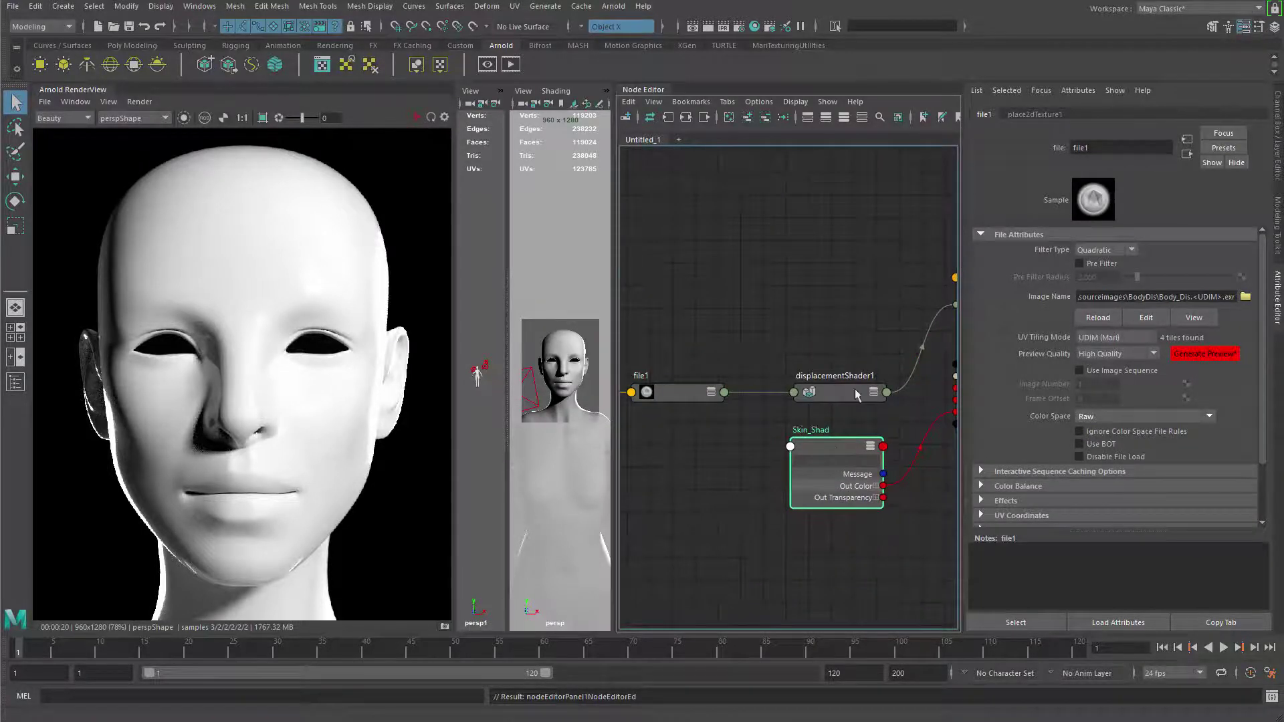
# Step: Arrange the node graph with displacementShader1 above Skin_Shad, shifting Skin_Shad up beneath it
pyautogui.keyDown('shift'); pyautogui.moveTo(851, 386); pyautogui.dragTo(847, 295); pyautogui.keyUp('shift')
pyautogui.click(854, 526)
pyautogui.moveTo(831, 363); pyautogui.dragTo(837, 385)
pyautogui.moveTo(843, 299); pyautogui.dragTo(846, 294)
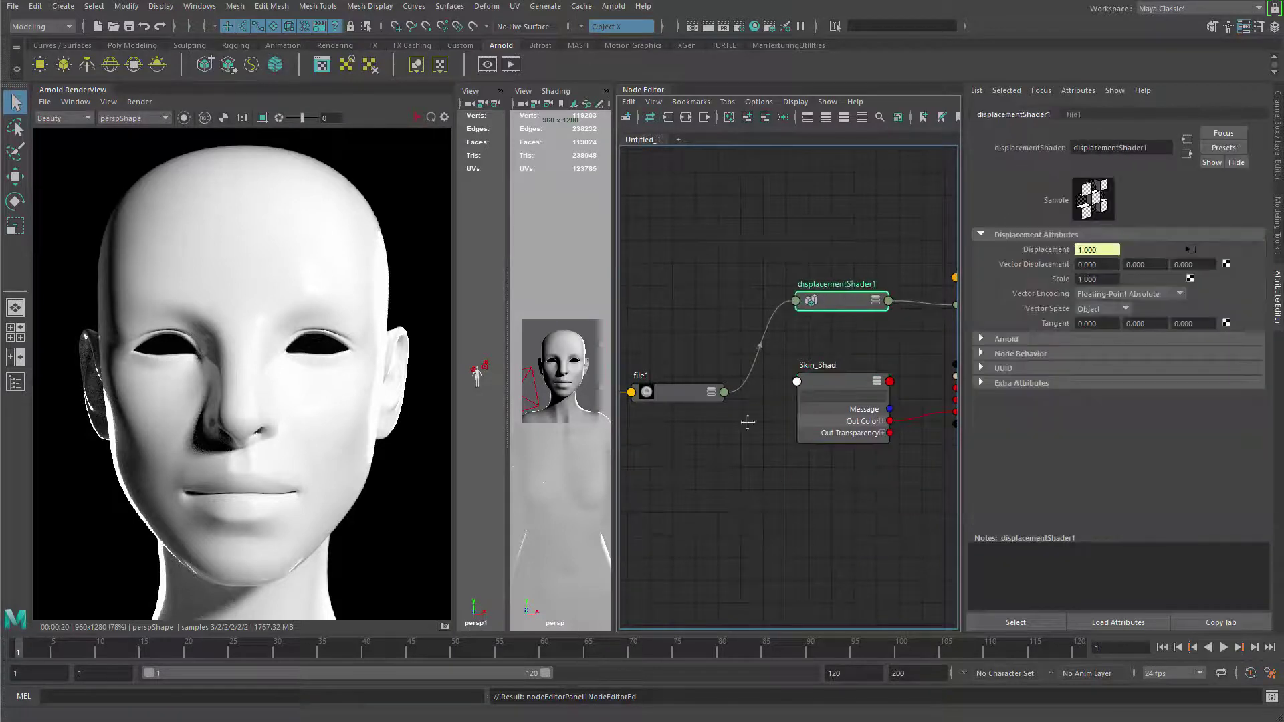
# Step: Examine the displacement chain from the file1 texture through displacementShader1 to the Sking_SG shading group
pyautogui.keyDown('alt'); pyautogui.moveTo(669, 468); pyautogui.dragTo(710, 470, button='right'); pyautogui.keyUp('alt')
pyautogui.keyDown('alt'); pyautogui.moveTo(710, 469); pyautogui.dragTo(779, 489, button='middle'); pyautogui.keyUp('alt')
pyautogui.moveTo(779, 489); pyautogui.dragTo(746, 334)
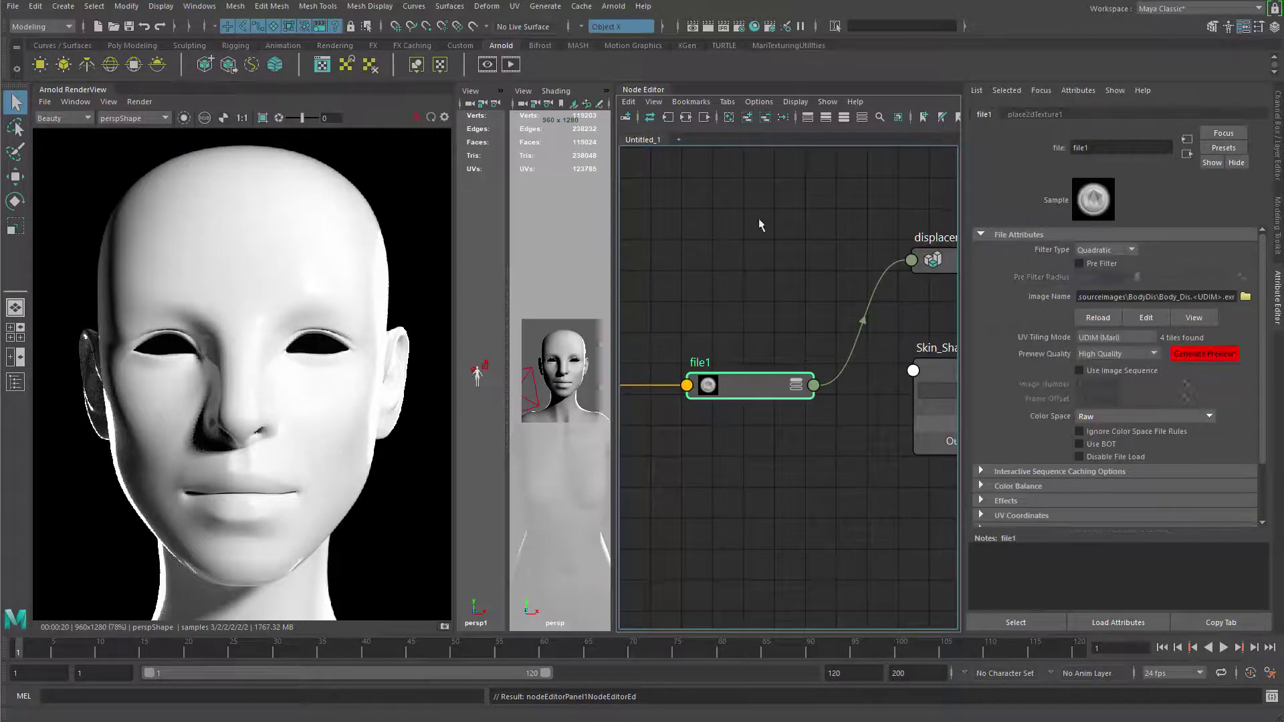
pyautogui.keyDown('alt'); pyautogui.moveTo(774, 424); pyautogui.dragTo(792, 483, button='right'); pyautogui.keyUp('alt')
pyautogui.keyDown('alt'); pyautogui.moveTo(793, 482); pyautogui.dragTo(795, 493, button='middle'); pyautogui.keyUp('alt')
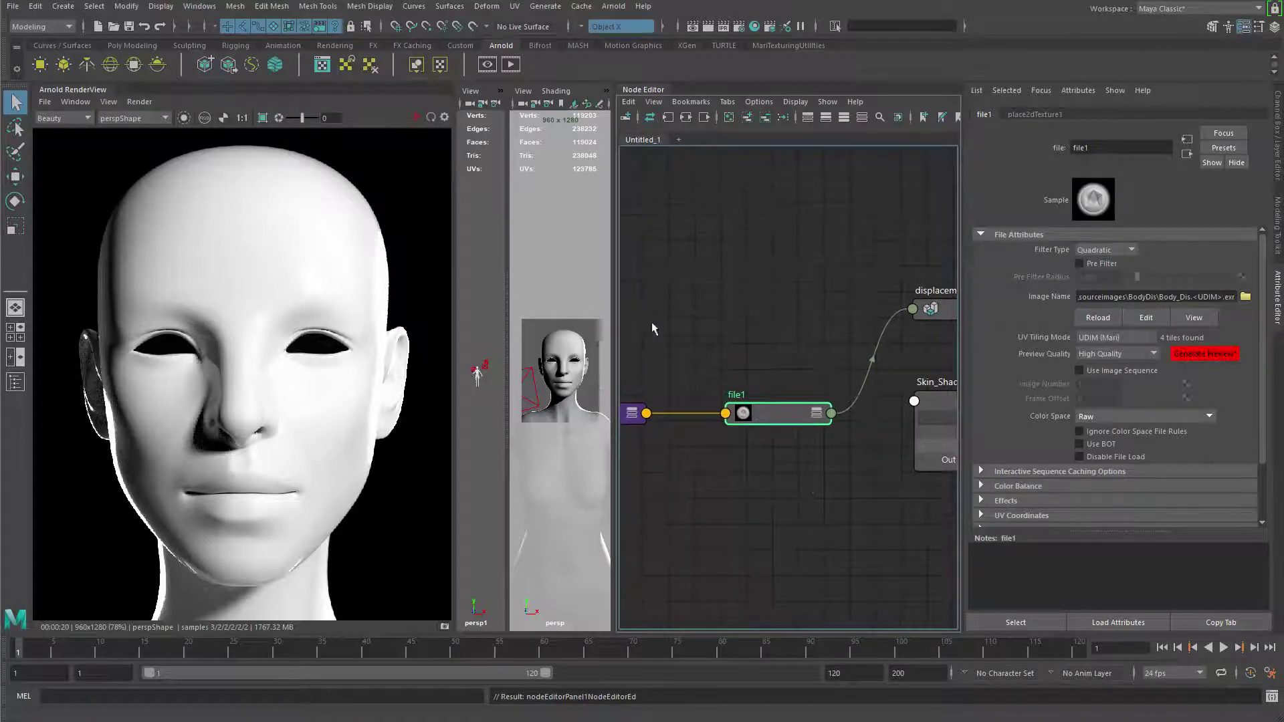
pyautogui.keyDown('alt'); pyautogui.moveTo(730, 323); pyautogui.dragTo(676, 332, button='middle'); pyautogui.keyUp('alt')
pyautogui.keyDown('alt'); pyautogui.moveTo(755, 311); pyautogui.dragTo(726, 313, button='right'); pyautogui.keyUp('alt')
pyautogui.keyDown('alt'); pyautogui.moveTo(725, 312); pyautogui.dragTo(686, 323, button='middle'); pyautogui.keyUp('alt')
pyautogui.keyDown('alt'); pyautogui.moveTo(746, 308); pyautogui.dragTo(734, 256, button='middle'); pyautogui.keyUp('alt')
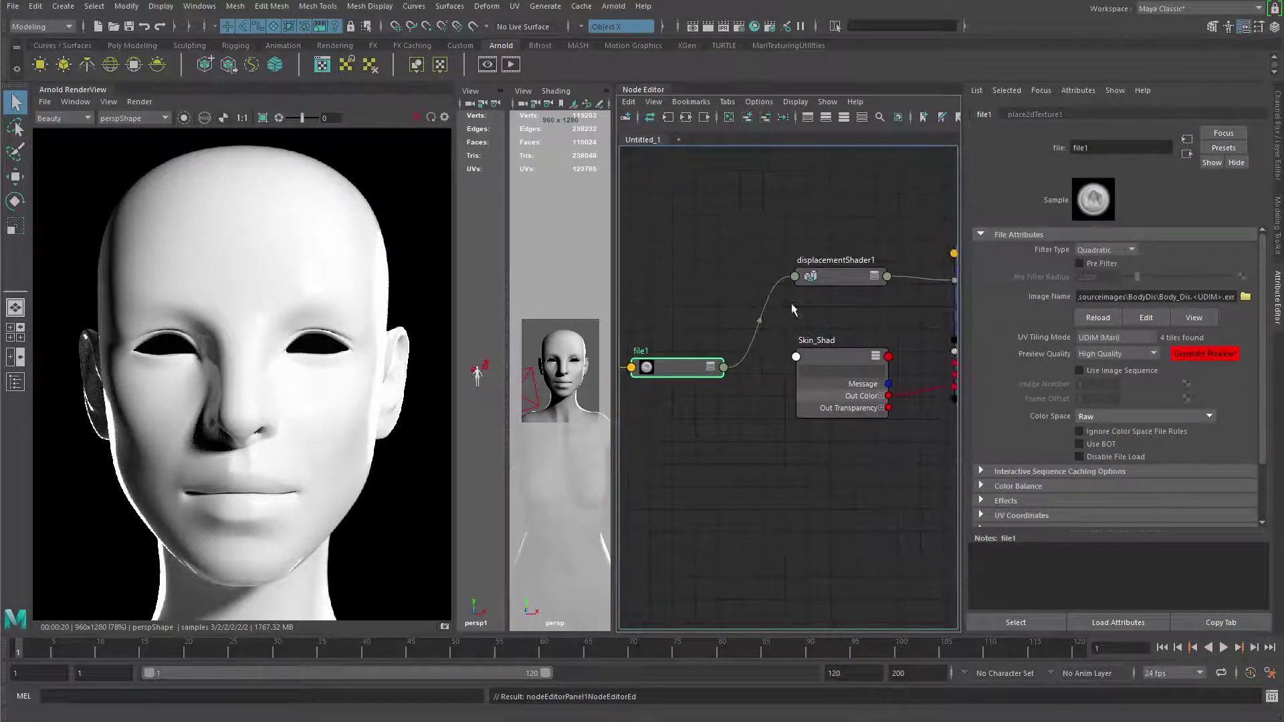
pyautogui.keyDown('alt'); pyautogui.moveTo(851, 322); pyautogui.dragTo(771, 330, button='middle'); pyautogui.keyUp('alt')
pyautogui.keyDown('alt'); pyautogui.moveTo(771, 330); pyautogui.dragTo(799, 327, button='right'); pyautogui.keyUp('alt')
pyautogui.click(938, 255)
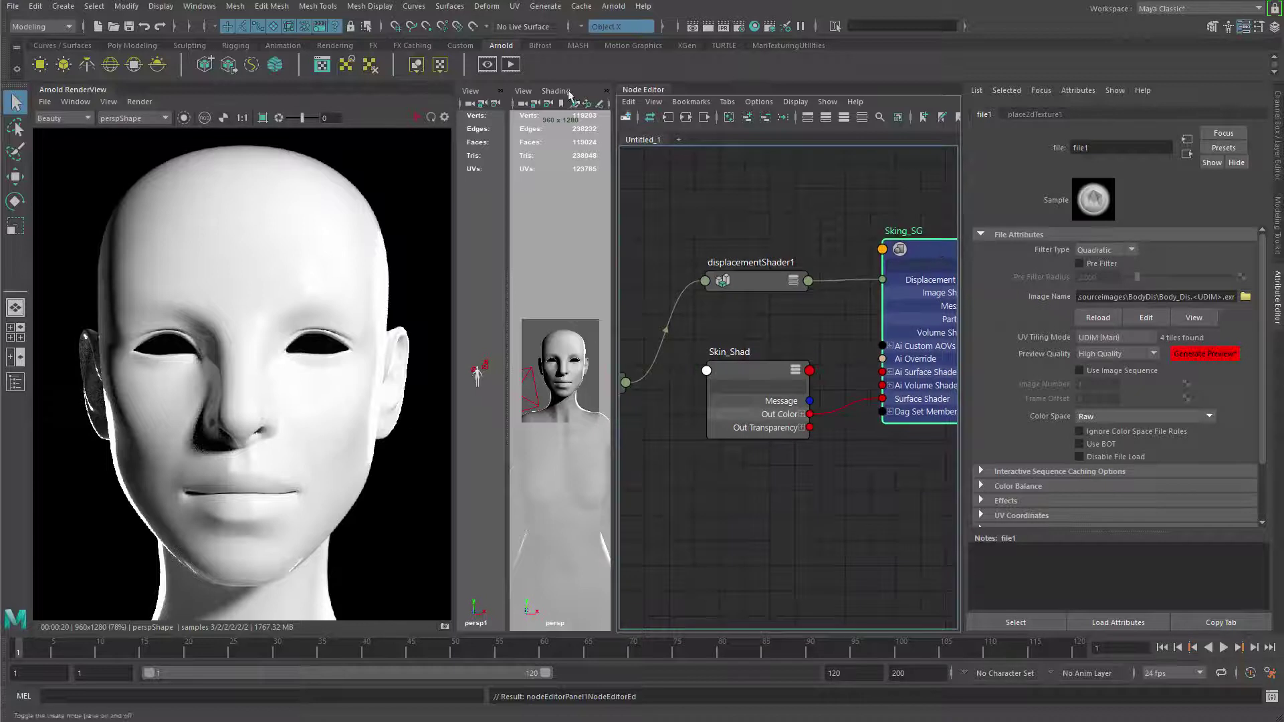
# Step: Restart the live Arnold render and inspect the displacement detail on the face
pyautogui.click(416, 117)
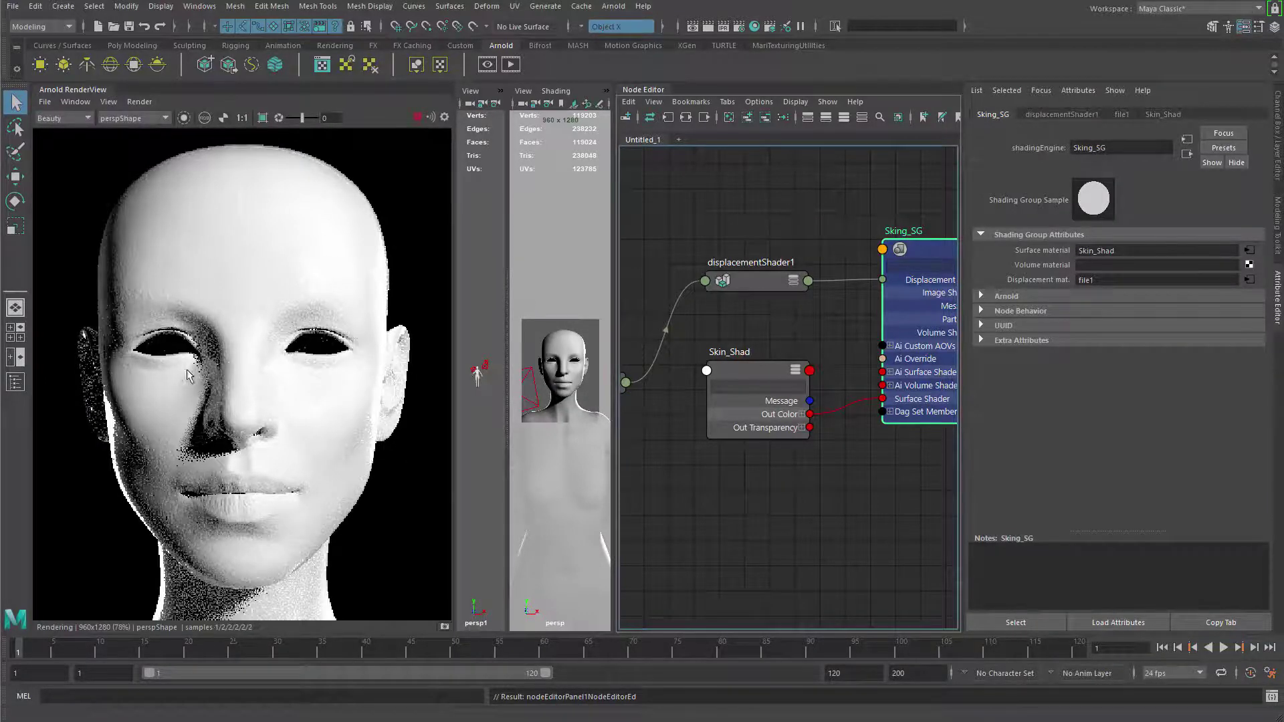
pyautogui.scroll(3, 267, 382)
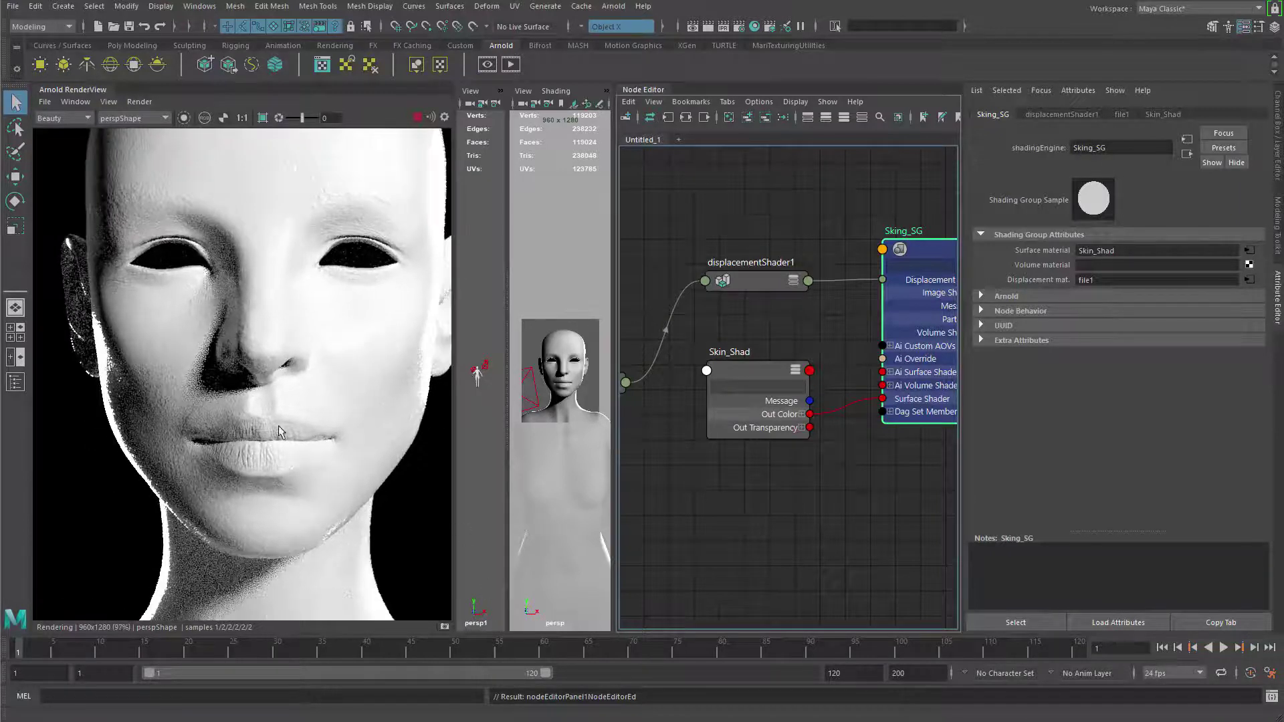
pyautogui.keyDown('alt'); pyautogui.moveTo(277, 425); pyautogui.dragTo(256, 504, button='middle'); pyautogui.keyUp('alt')
pyautogui.keyDown('alt'); pyautogui.moveTo(257, 504); pyautogui.dragTo(259, 400, button='right'); pyautogui.keyUp('alt')
pyautogui.scroll(-1, 260, 399)
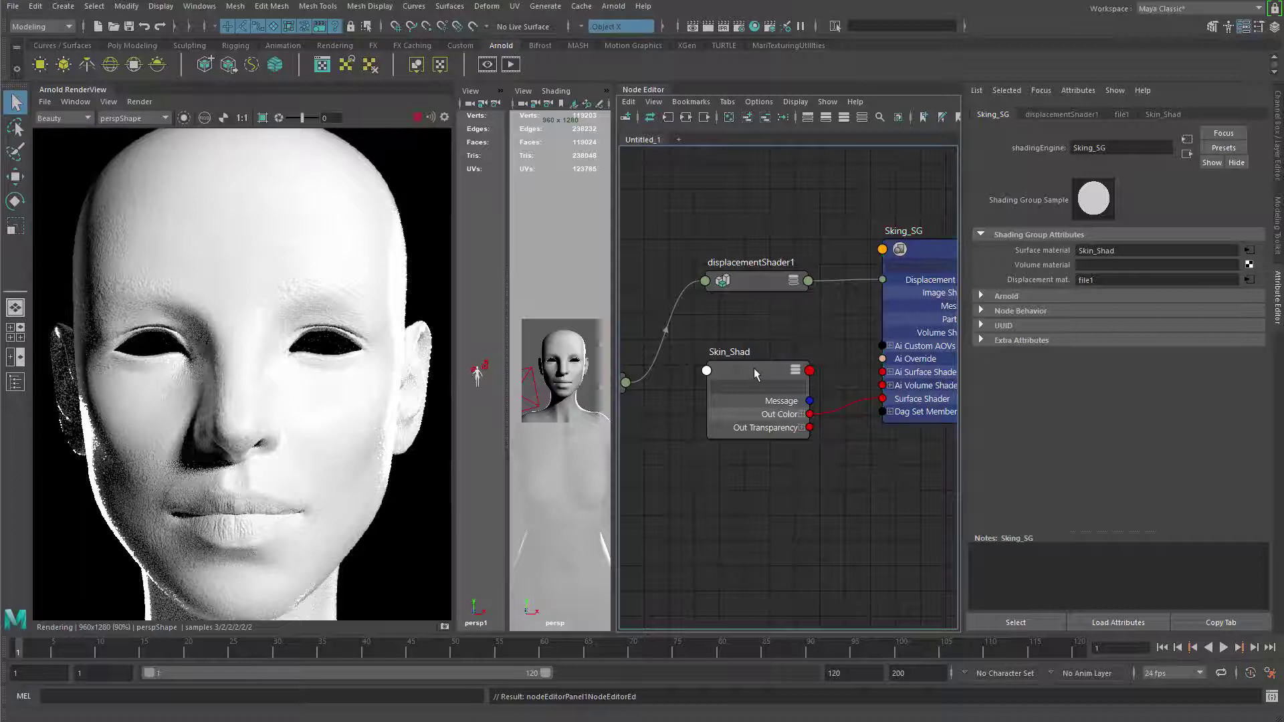
# Step: Darken the Skin_Shad base color to light grey, set its specular weight to 0, and check the rendered face
pyautogui.moveTo(762, 369); pyautogui.dragTo(765, 367)
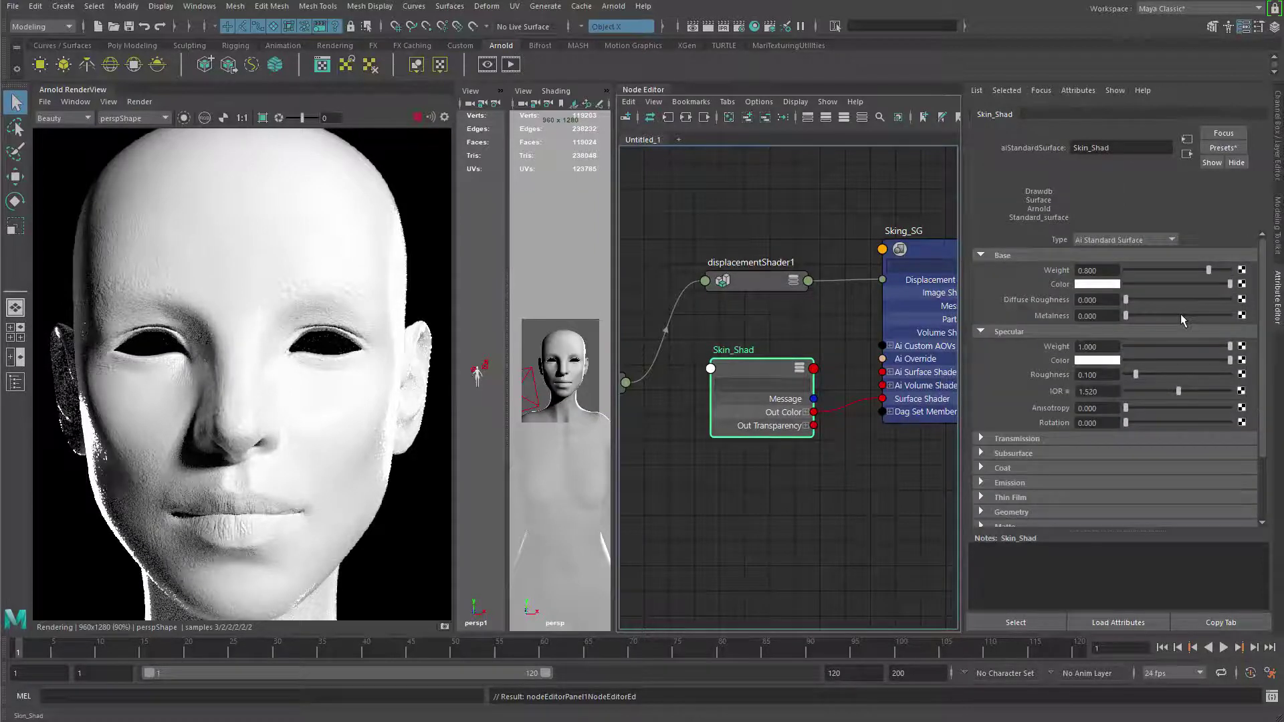
pyautogui.moveTo(1229, 283); pyautogui.dragTo(1191, 287)
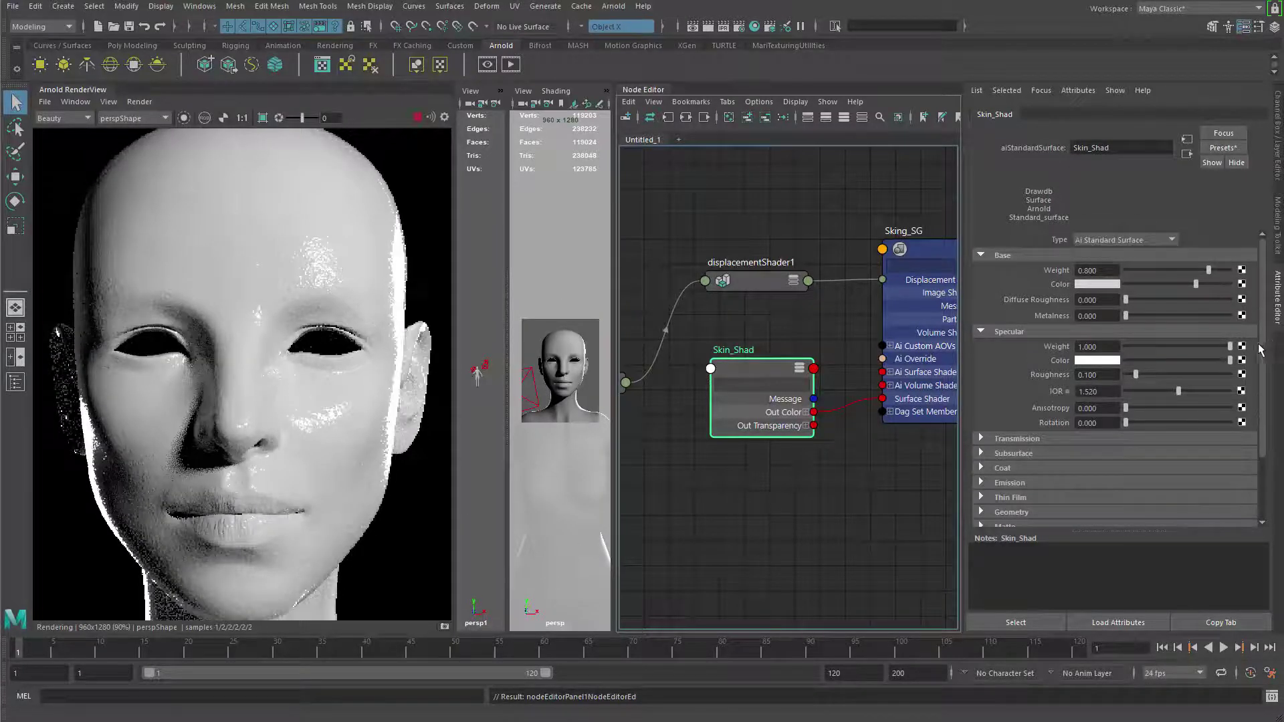
pyautogui.moveTo(1229, 347); pyautogui.dragTo(1110, 355)
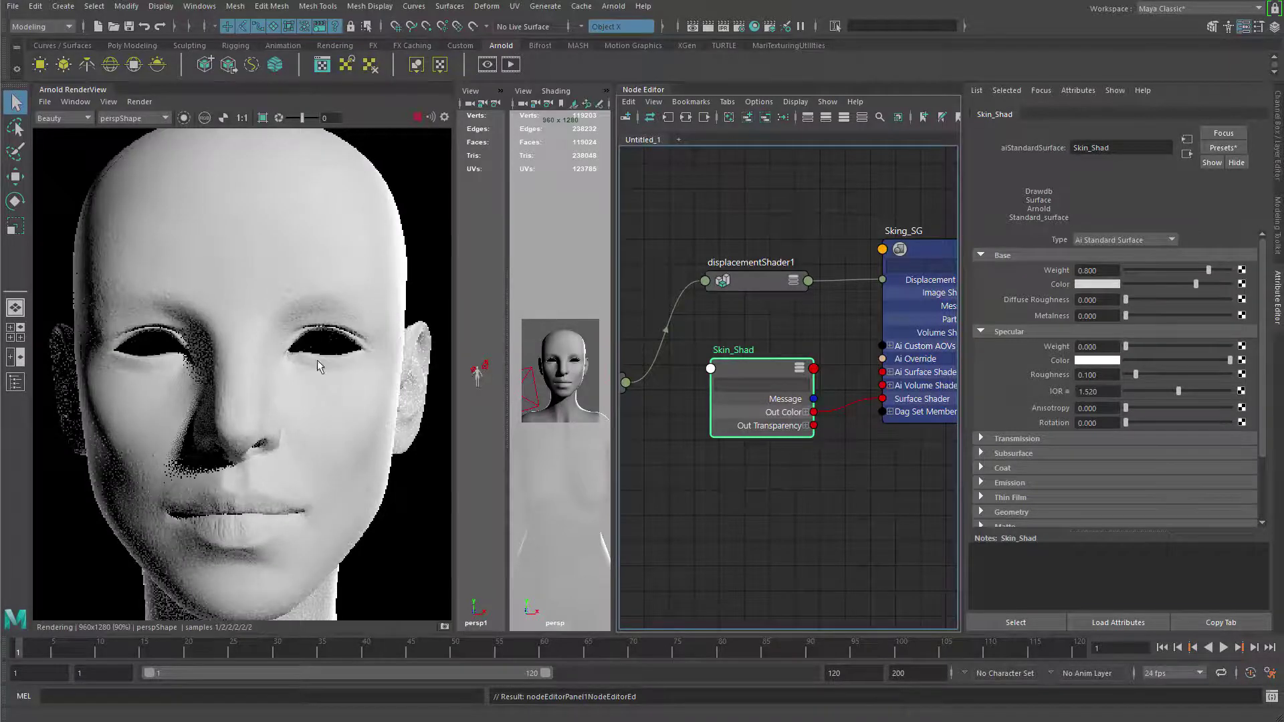
pyautogui.scroll(1, 270, 436)
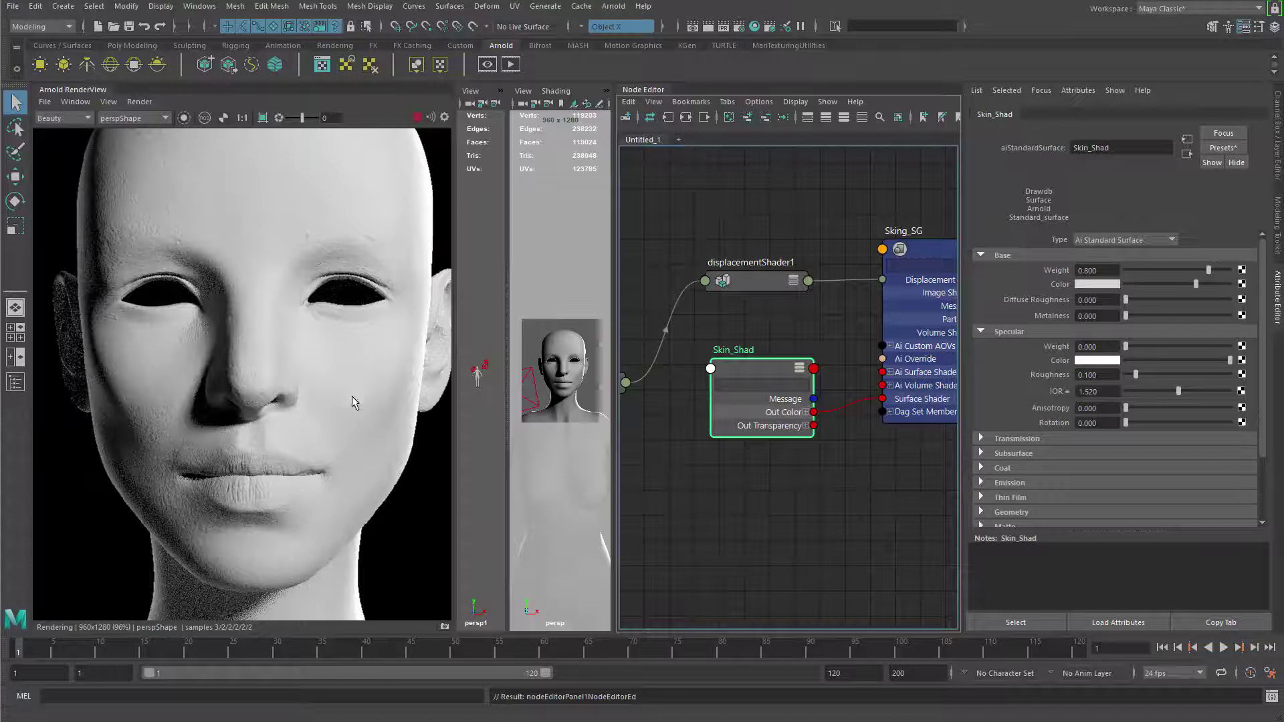
pyautogui.scroll(-2, 355, 400)
pyautogui.scroll(2, 254, 375)
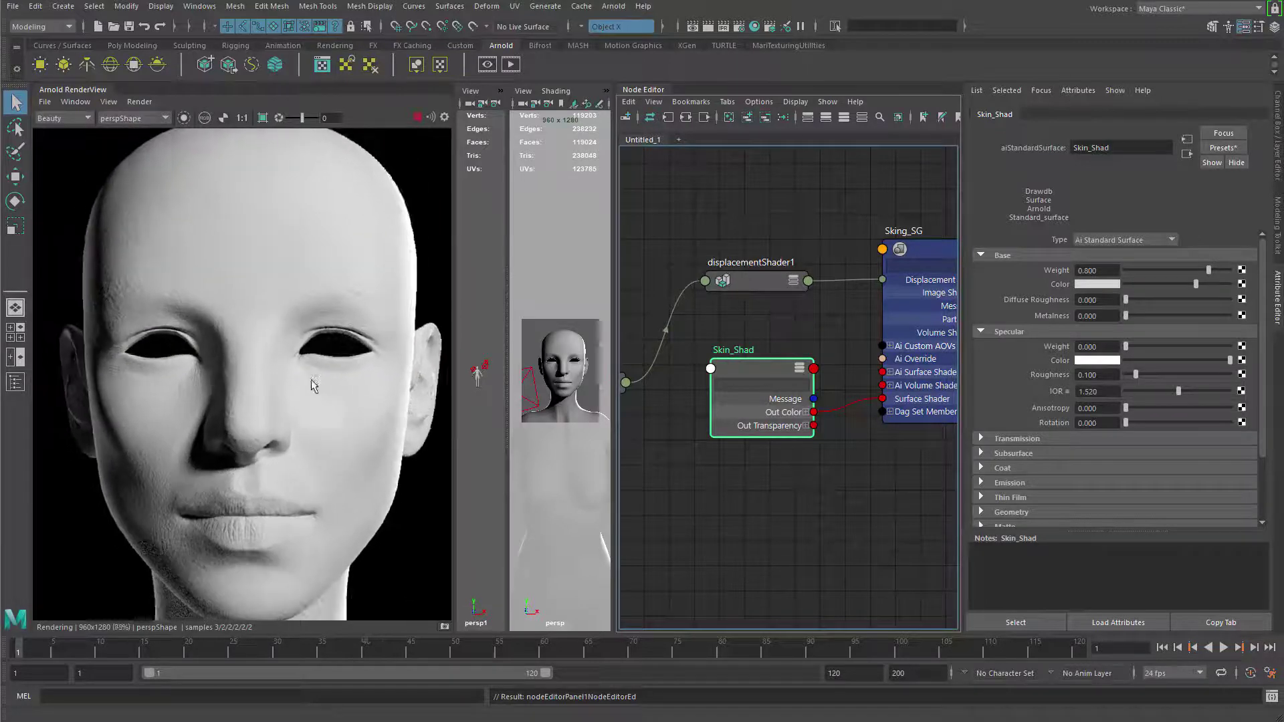
# Step: Select the body mesh and expand the Arnold subdivision and displacement attributes of body_lowShape
pyautogui.click(573, 340)
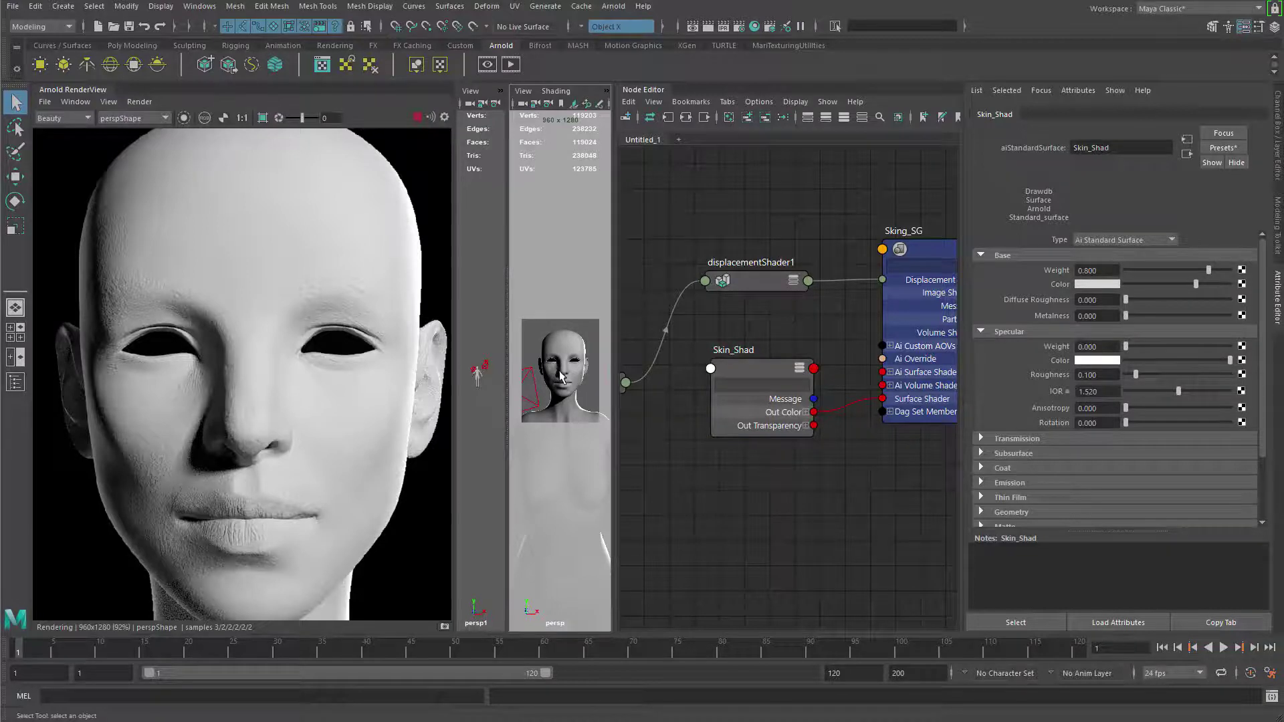
pyautogui.click(561, 378)
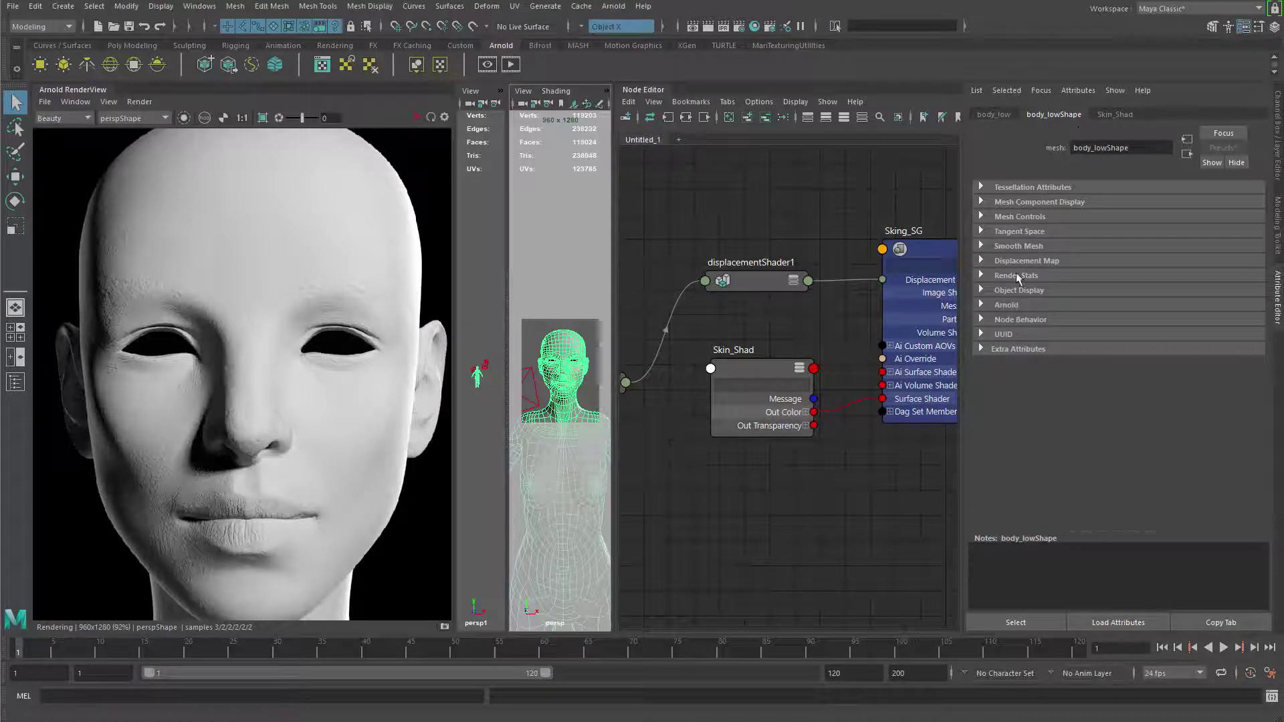
pyautogui.click(993, 305)
pyautogui.moveTo(1261, 373); pyautogui.dragTo(1266, 514)
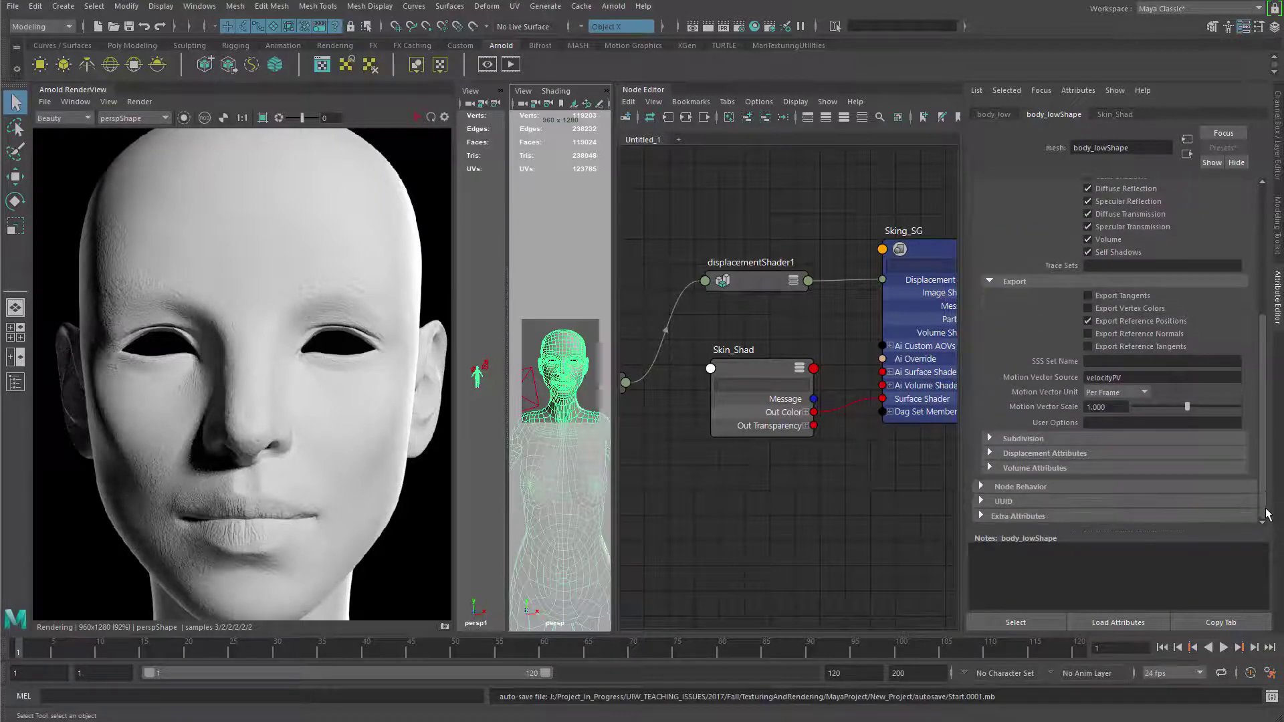
pyautogui.click(1013, 439)
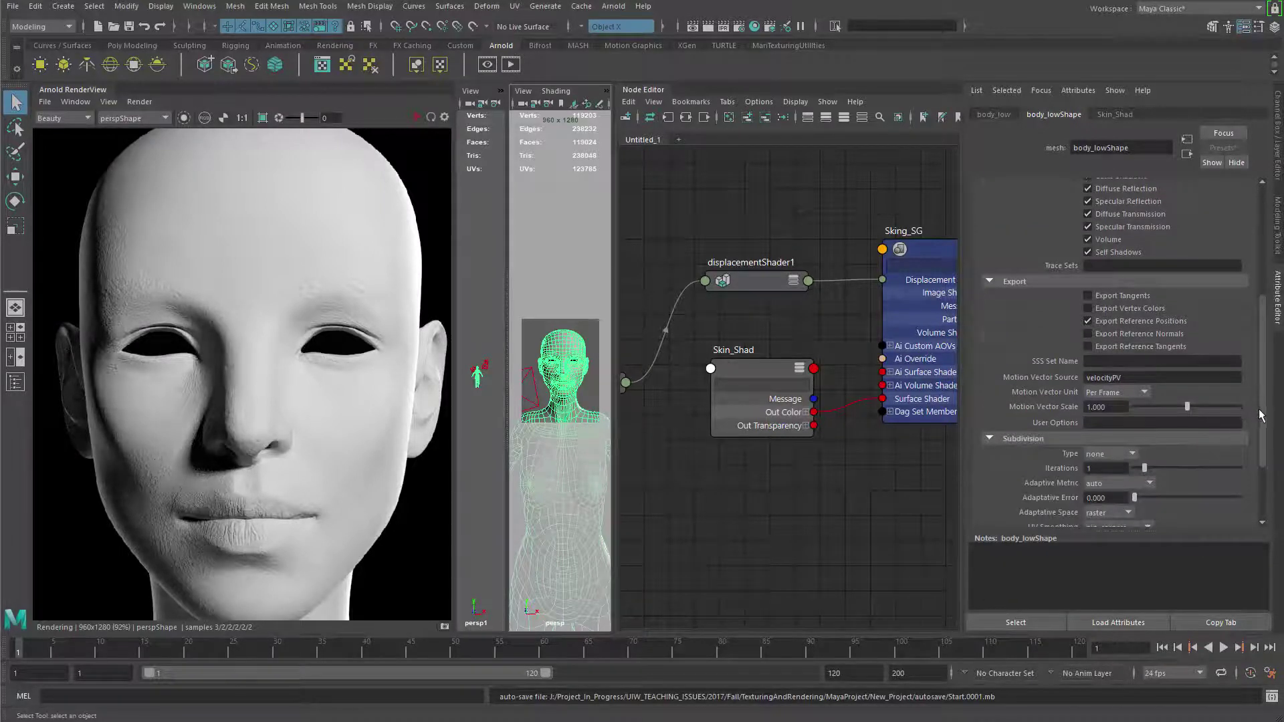
pyautogui.moveTo(1260, 415); pyautogui.dragTo(1269, 525)
pyautogui.click(1045, 453)
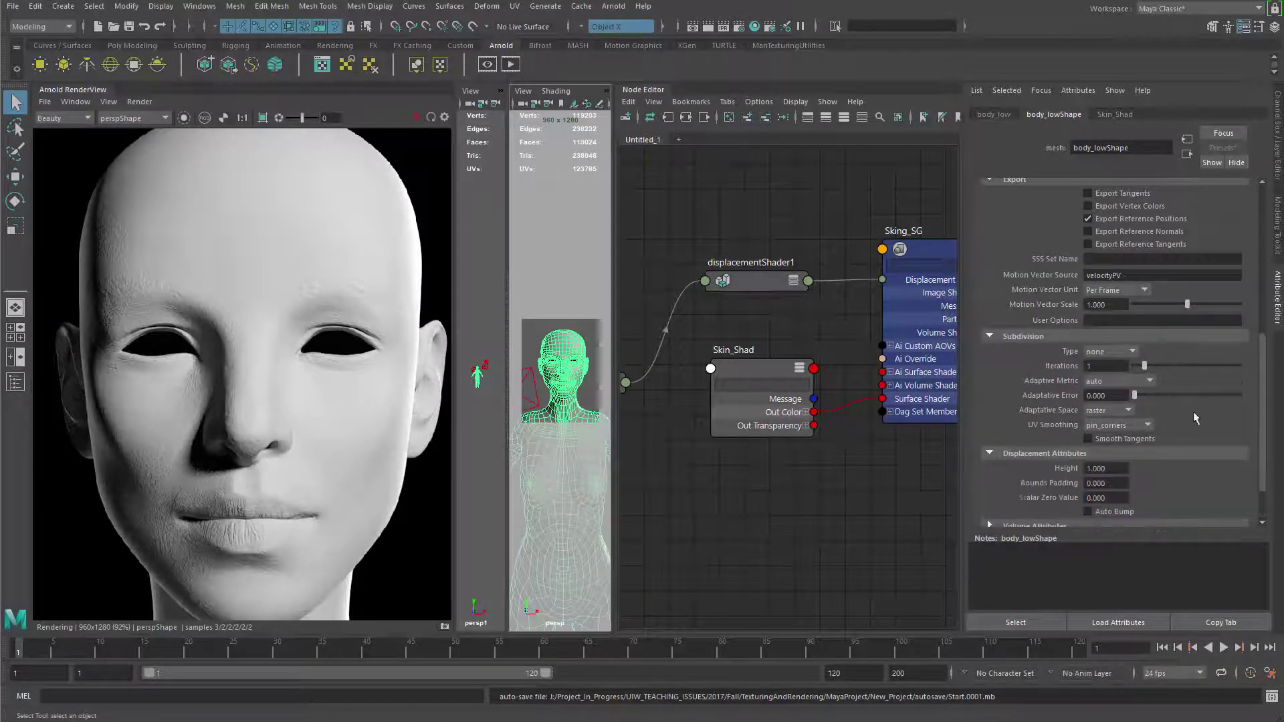
# Step: Set the Arnold subdivision iterations of body_lowShape to 2
pyautogui.scroll(-2, 1260, 376)
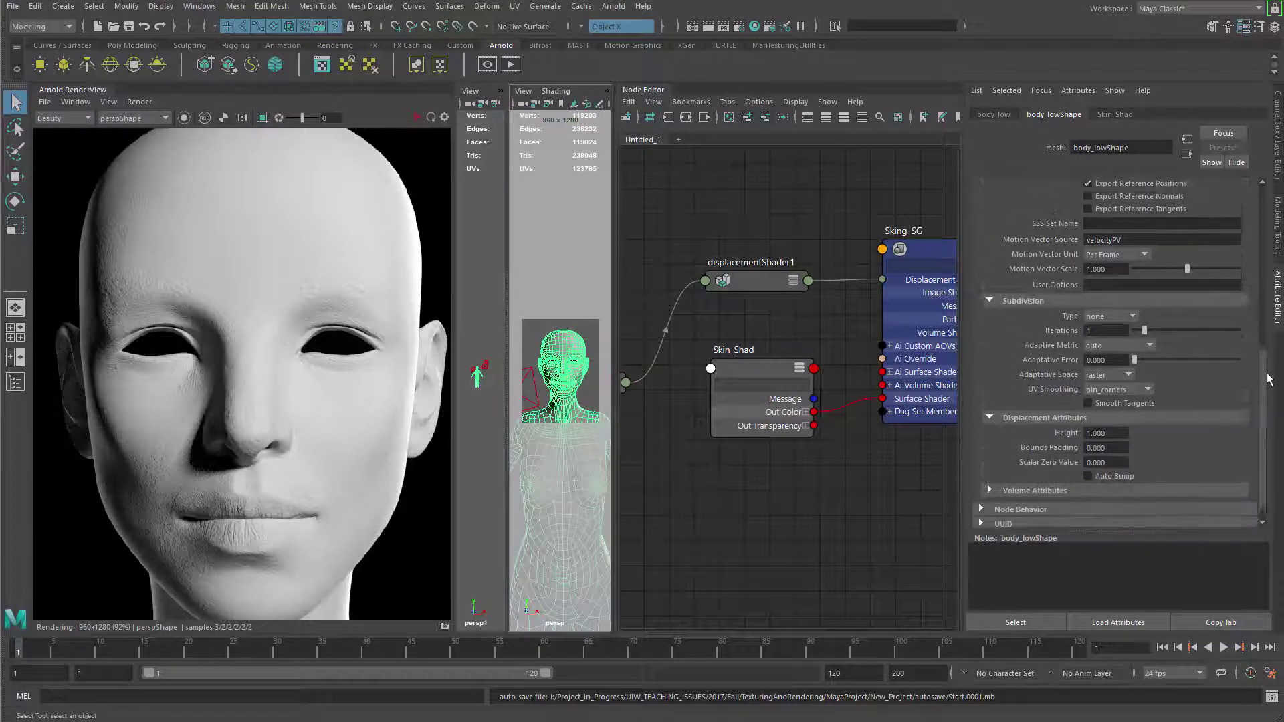
pyautogui.click(1106, 308)
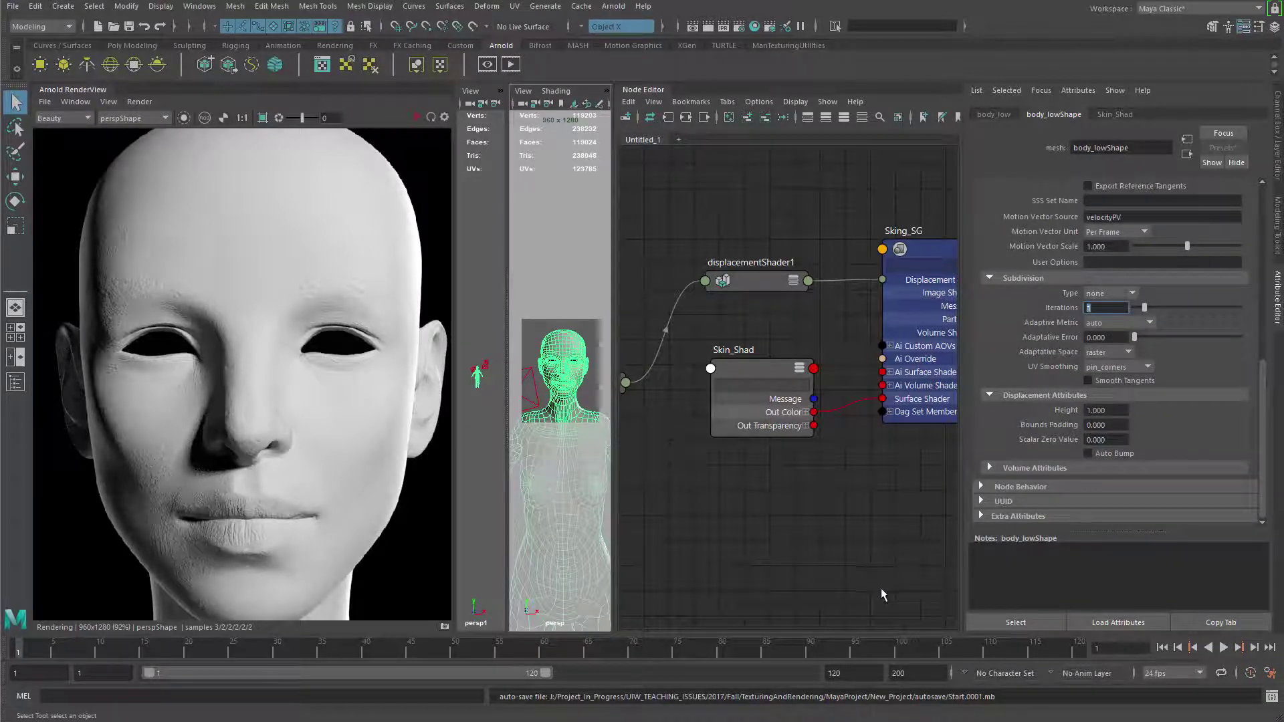
pyautogui.press('BackSpace')
pyautogui.write('2')
pyautogui.press('Return')
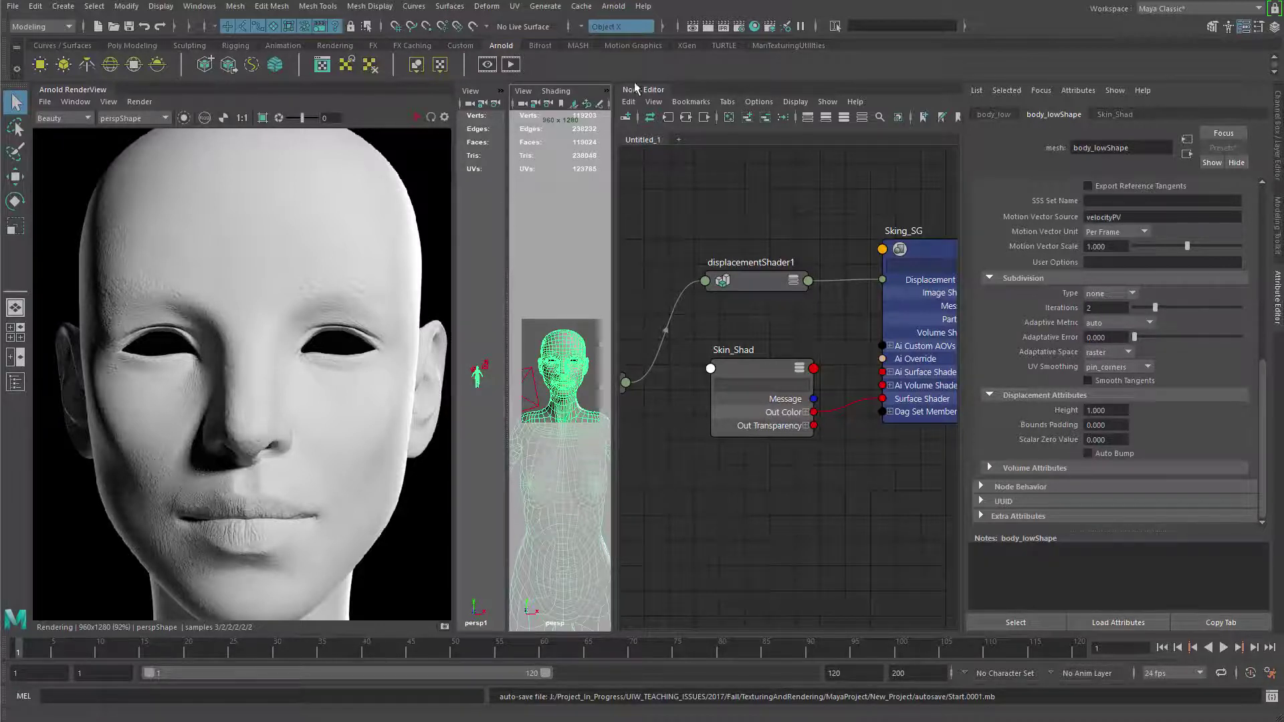
# Step: Restart the live render, stop it again, and refresh the render once
pyautogui.click(414, 118)
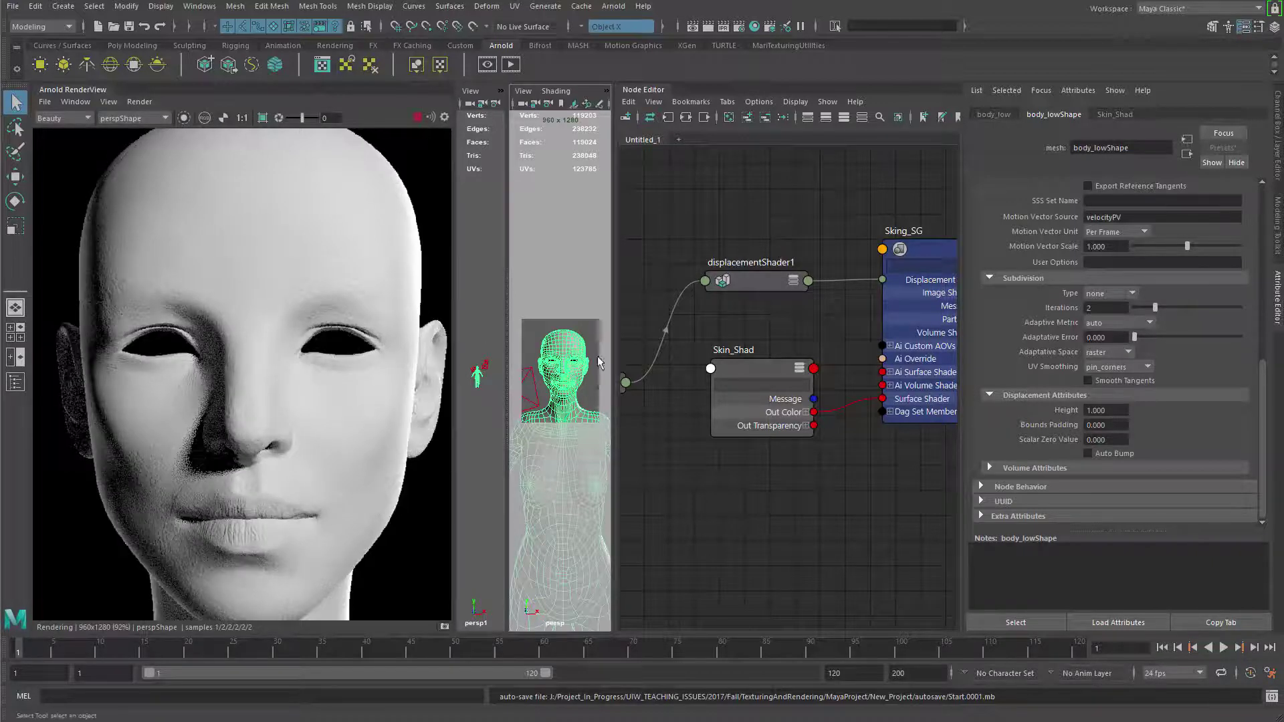
pyautogui.click(416, 119)
pyautogui.click(431, 118)
# Step: Examine the rendered skin displacement close up around the nose and lips, and on the whole head
pyautogui.scroll(5, 269, 377)
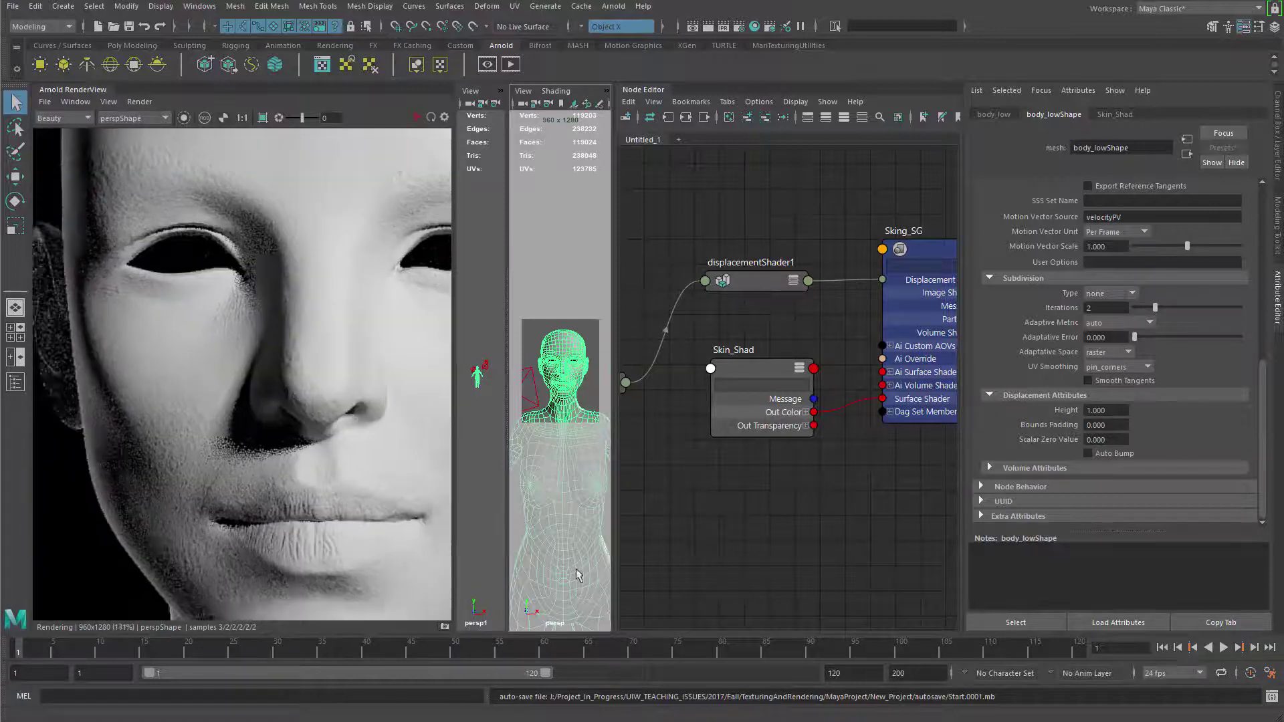
pyautogui.scroll(3, 251, 403)
pyautogui.scroll(3, 443, 544)
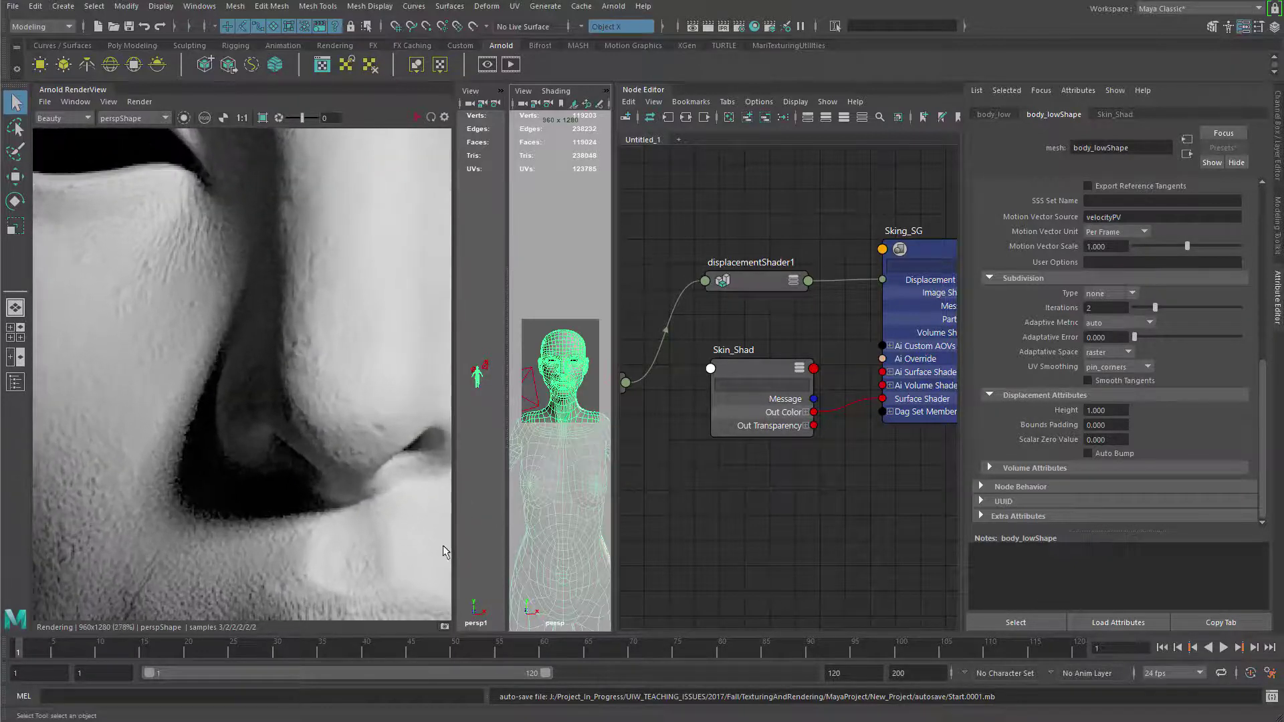
pyautogui.moveTo(330, 421); pyautogui.dragTo(197, 255, button='middle')
pyautogui.scroll(-3, 197, 254)
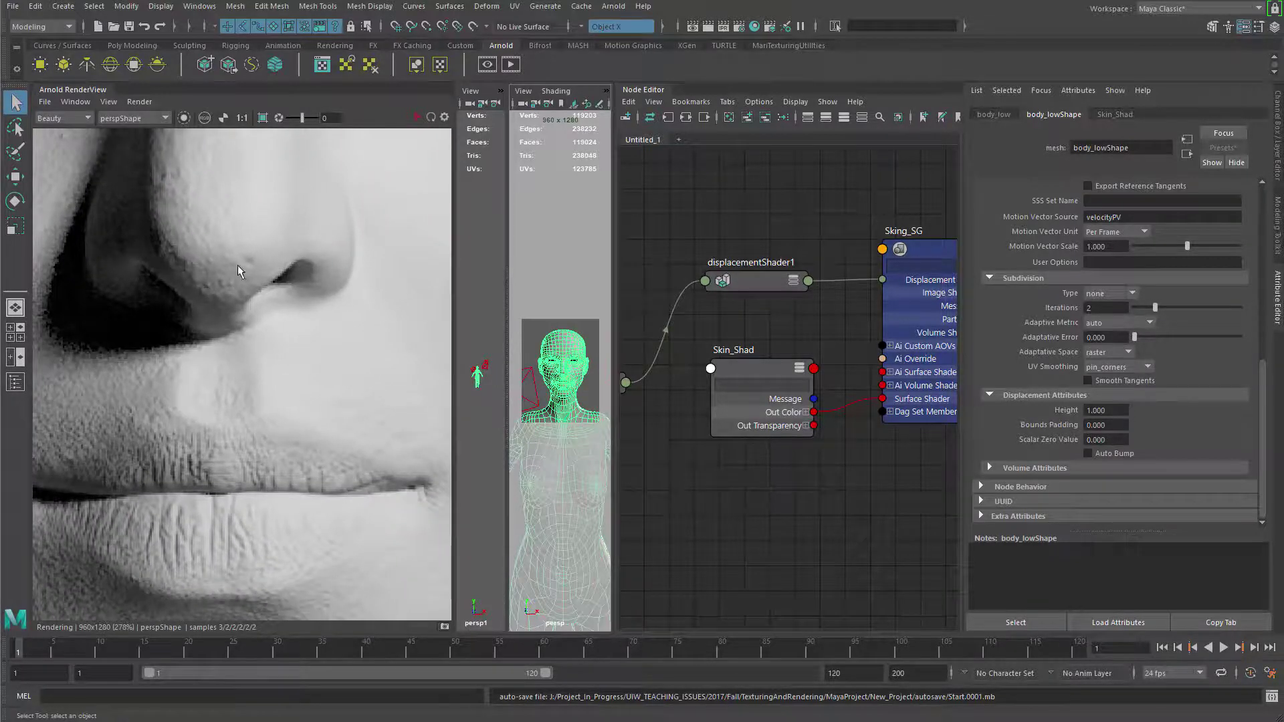
pyautogui.scroll(-3, 238, 265)
pyautogui.moveTo(180, 181); pyautogui.dragTo(220, 291, button='middle')
pyautogui.scroll(-3, 180, 309)
pyautogui.scroll(-3, 288, 419)
pyautogui.scroll(-1, 219, 291)
pyautogui.scroll(-2, 220, 291)
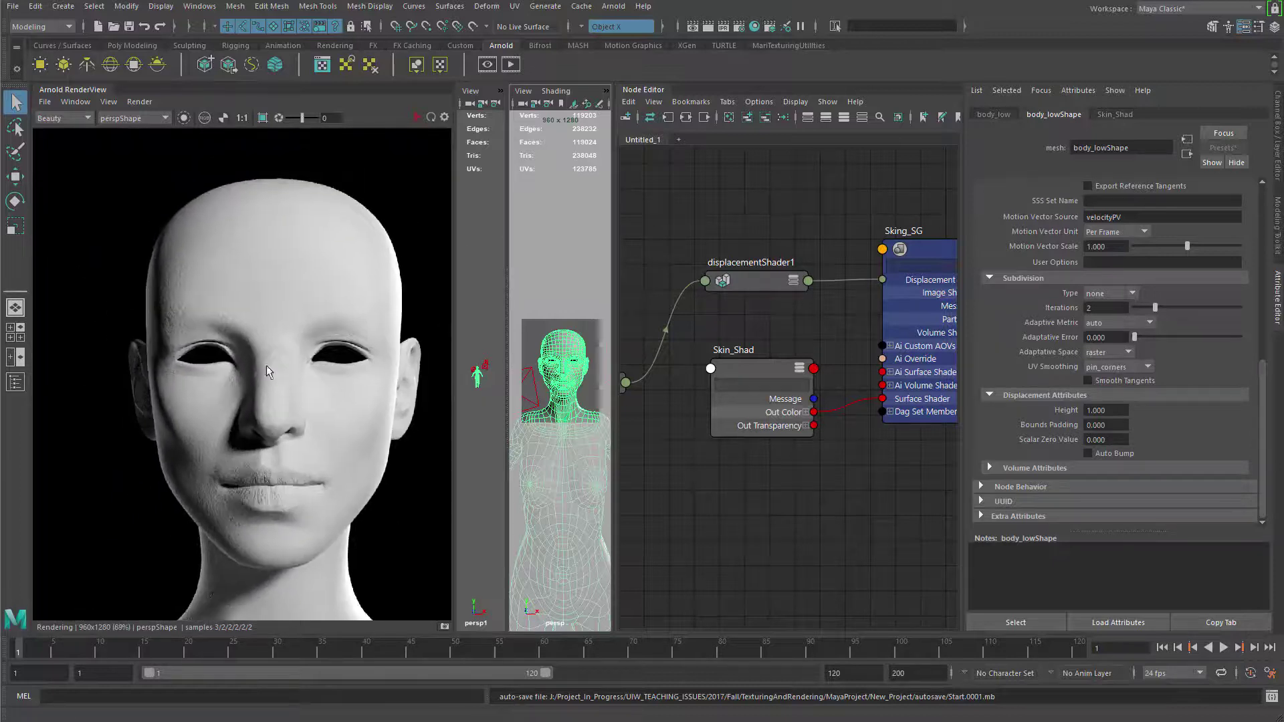
pyautogui.scroll(-1, 167, 321)
pyautogui.scroll(1, 140, 308)
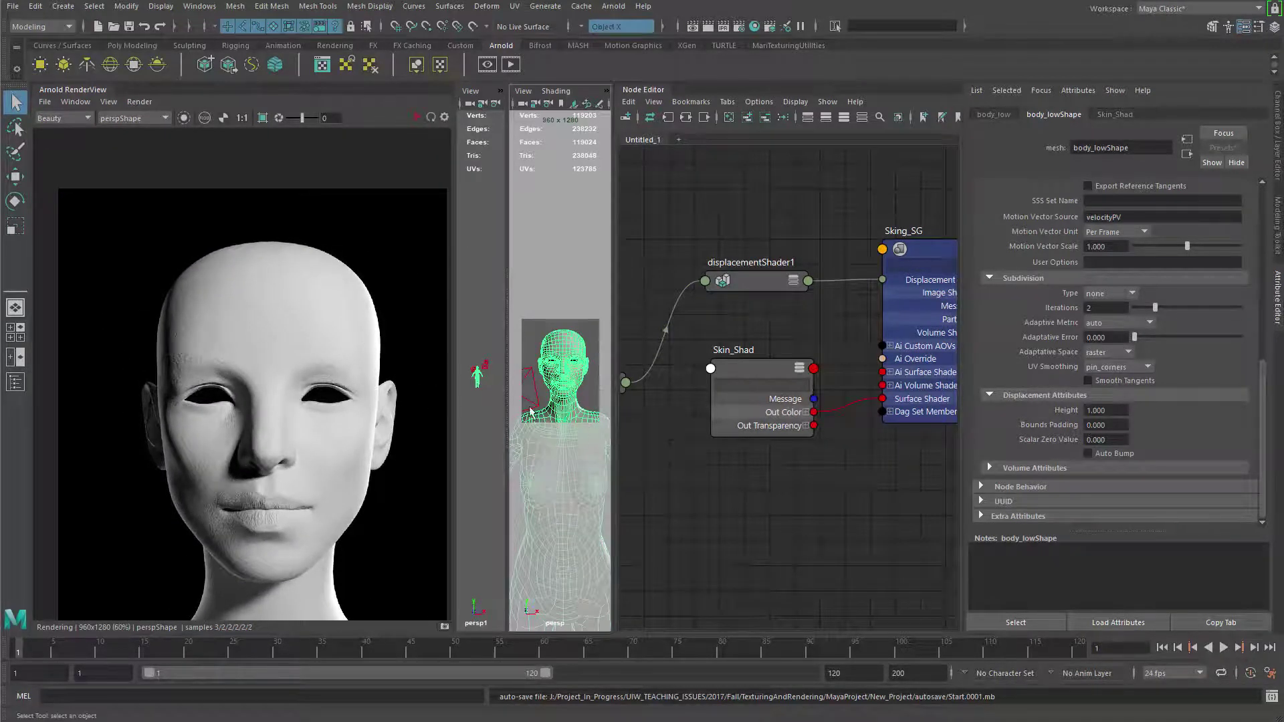
# Step: Set the exposure of the area light aiAreaLightShape1 to 13 and restart the live render
pyautogui.click(485, 372)
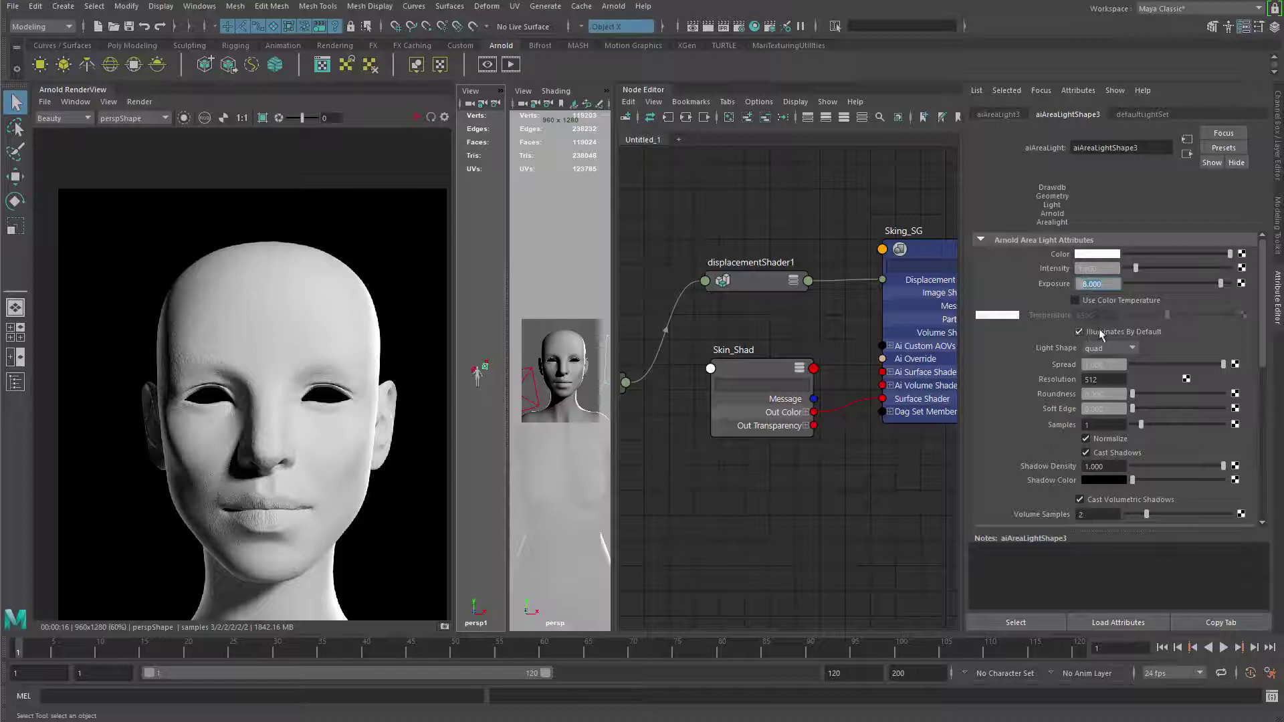
pyautogui.click(488, 368)
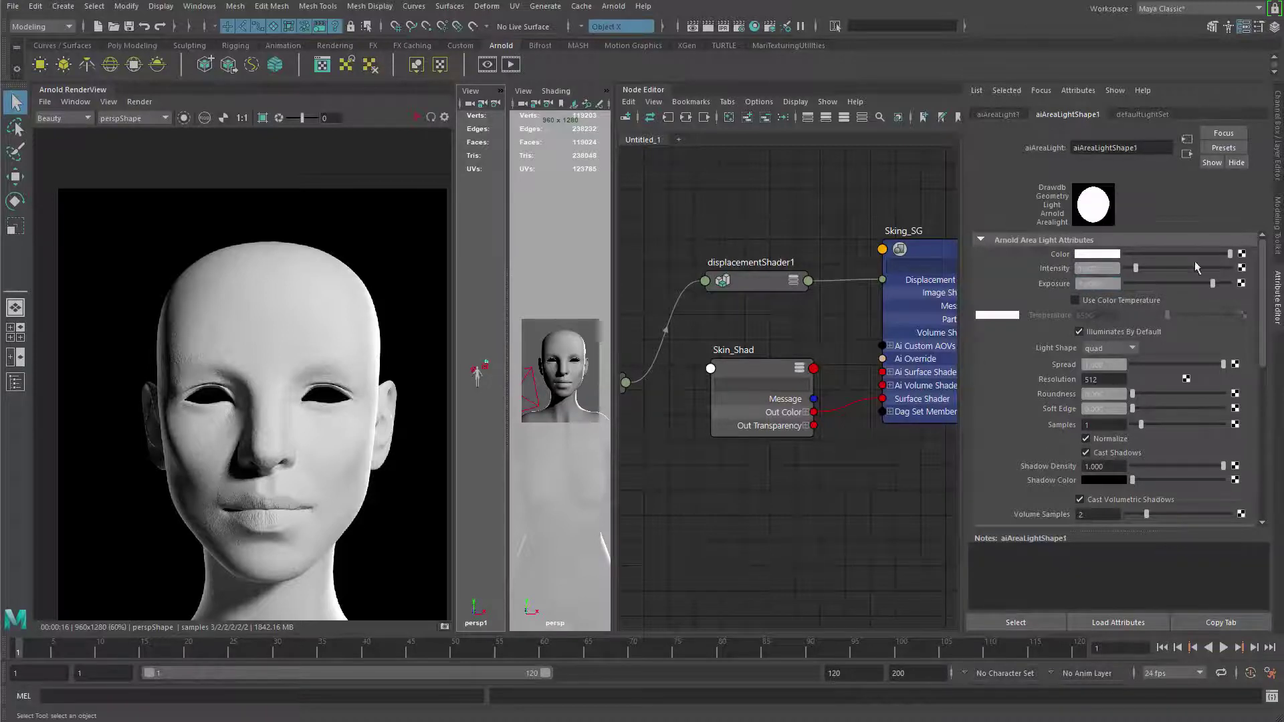
pyautogui.moveTo(1105, 286); pyautogui.dragTo(1088, 291)
pyautogui.write('13')
pyautogui.press('Return')
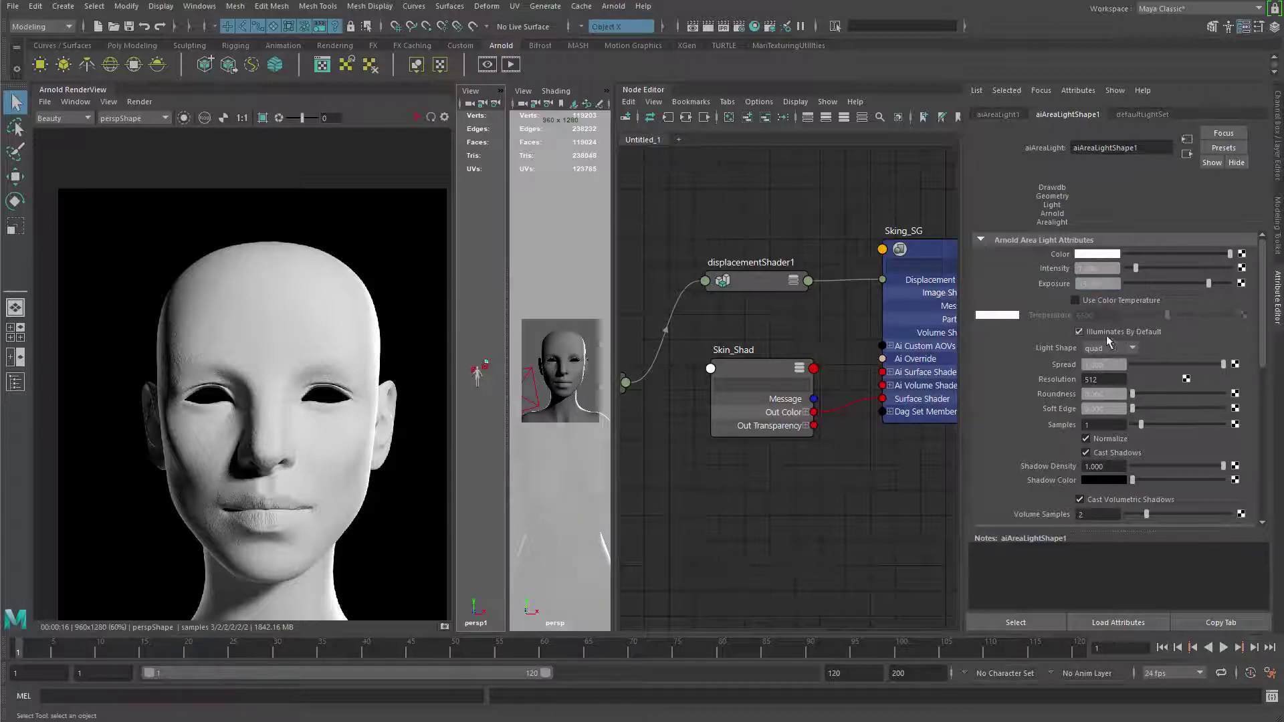
pyautogui.click(416, 119)
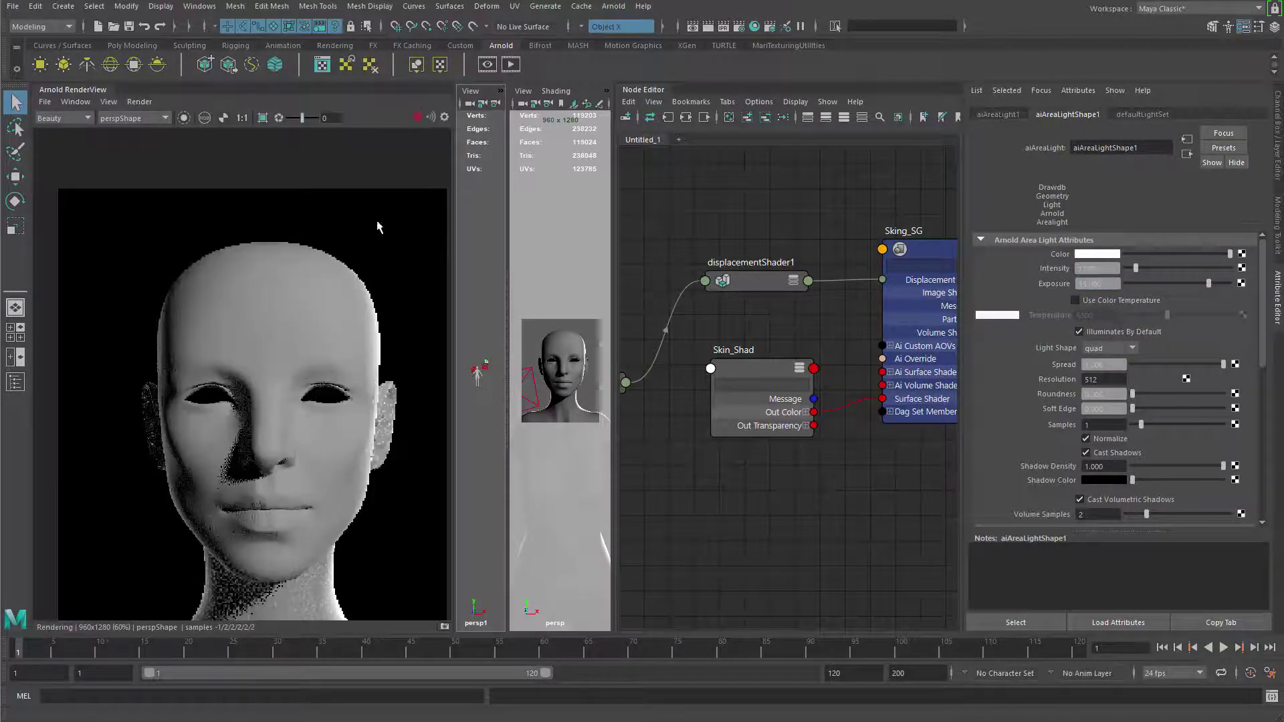
pyautogui.scroll(2, 436, 307)
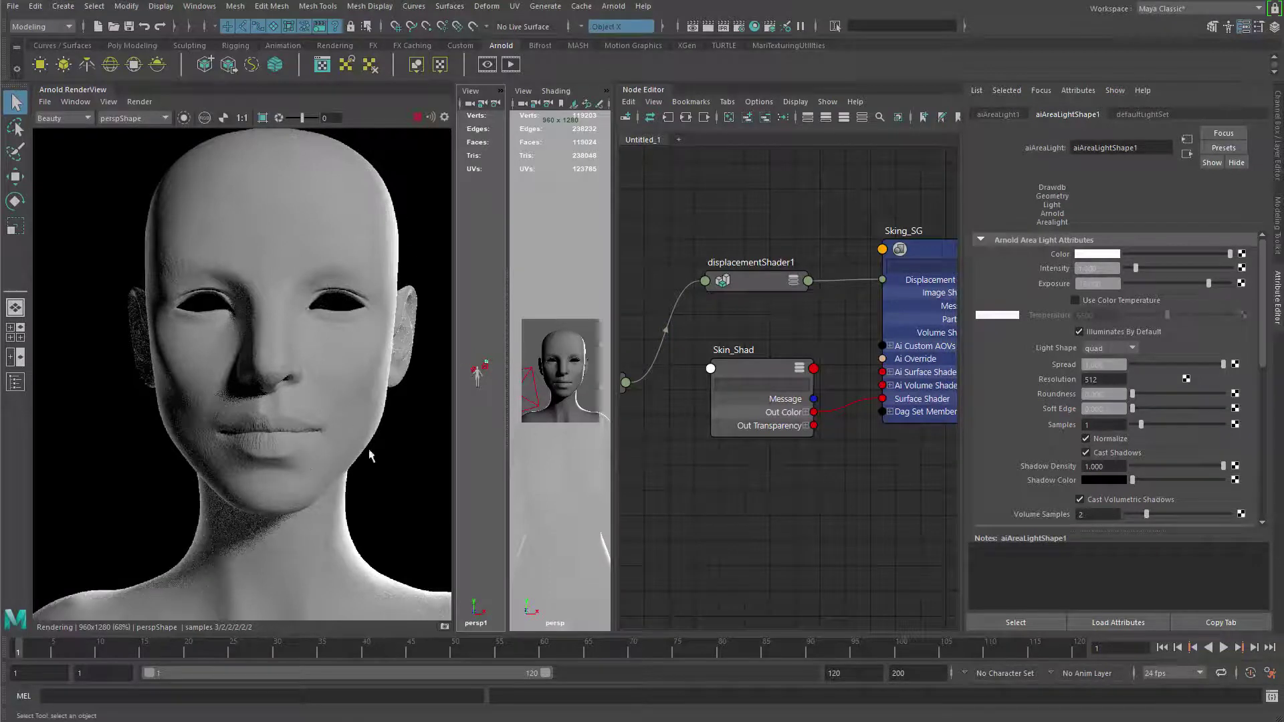
# Step: Reposition the place2dTexture1 and file1 nodes together higher in the node graph, above the level of displacementShader1
pyautogui.click(766, 367)
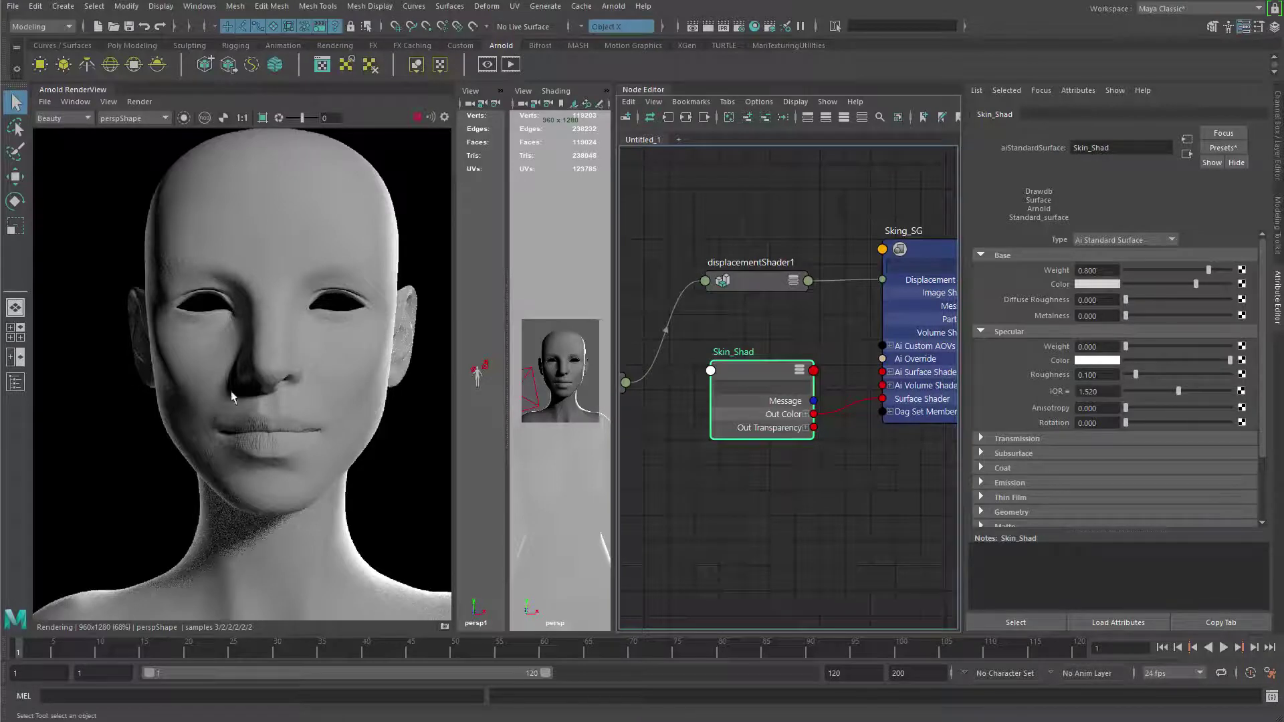
pyautogui.scroll(1, 311, 422)
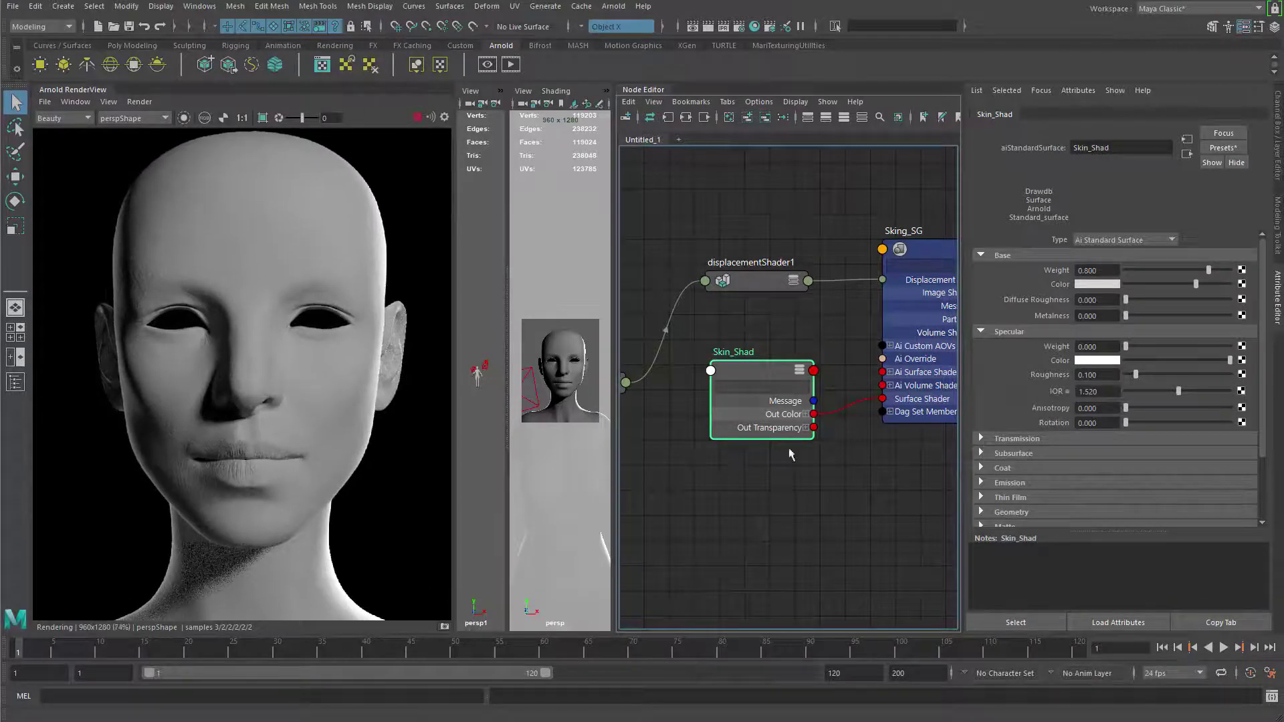
pyautogui.keyDown('alt'); pyautogui.moveTo(762, 455); pyautogui.dragTo(843, 472, button='middle'); pyautogui.keyUp('alt')
pyautogui.scroll(-1, 843, 472)
pyautogui.keyDown('alt'); pyautogui.moveTo(759, 462); pyautogui.dragTo(809, 448, button='middle'); pyautogui.keyUp('alt')
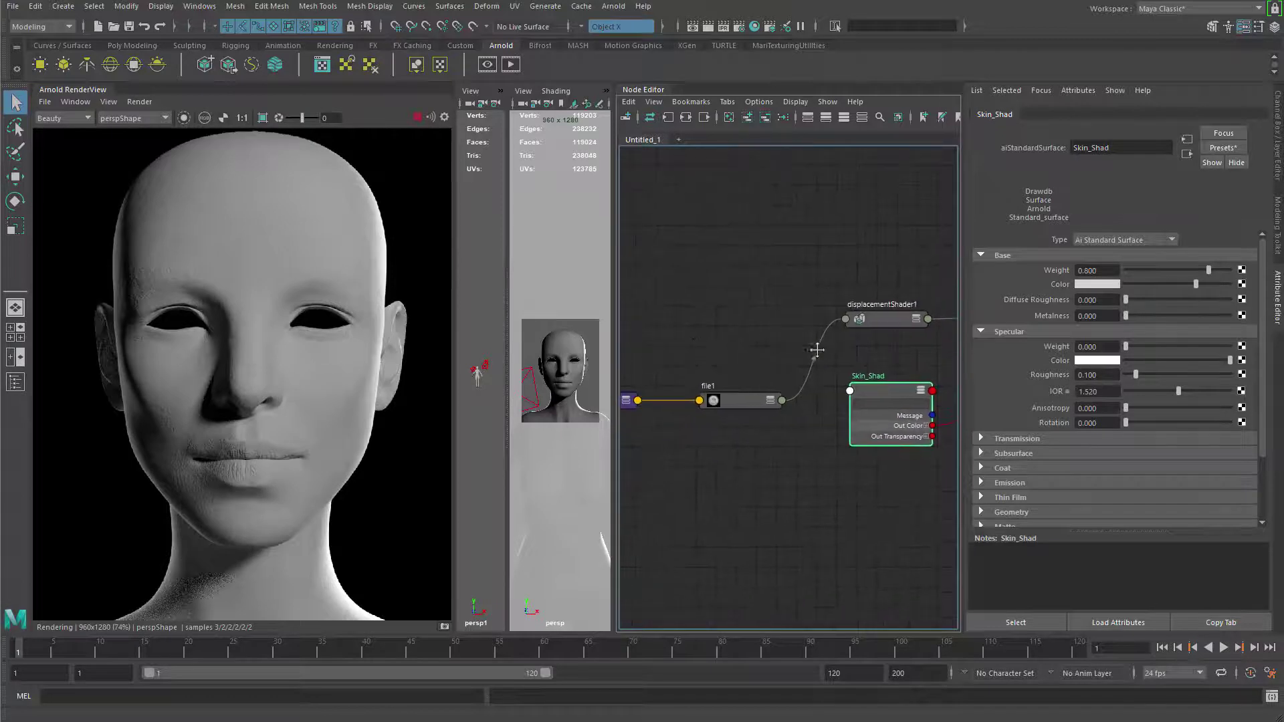
pyautogui.keyDown('alt'); pyautogui.moveTo(817, 350); pyautogui.dragTo(907, 373, button='middle'); pyautogui.keyUp('alt')
pyautogui.moveTo(818, 493); pyautogui.dragTo(827, 498)
pyautogui.moveTo(837, 424); pyautogui.dragTo(837, 289)
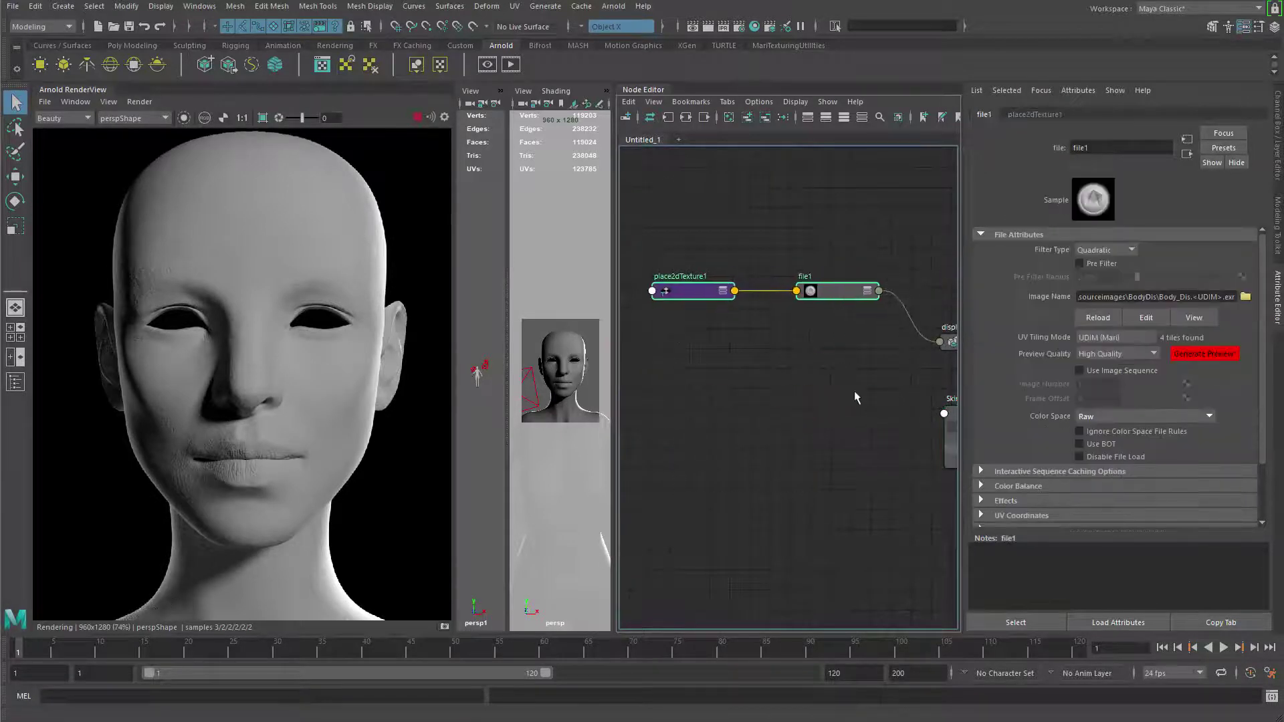
# Step: Set the subsurface weight of the Skin_Shad material to 1
pyautogui.keyDown('alt'); pyautogui.moveTo(953, 462); pyautogui.dragTo(739, 405, button='middle'); pyautogui.keyUp('alt')
pyautogui.scroll(1, 843, 506)
pyautogui.scroll(2, 843, 512)
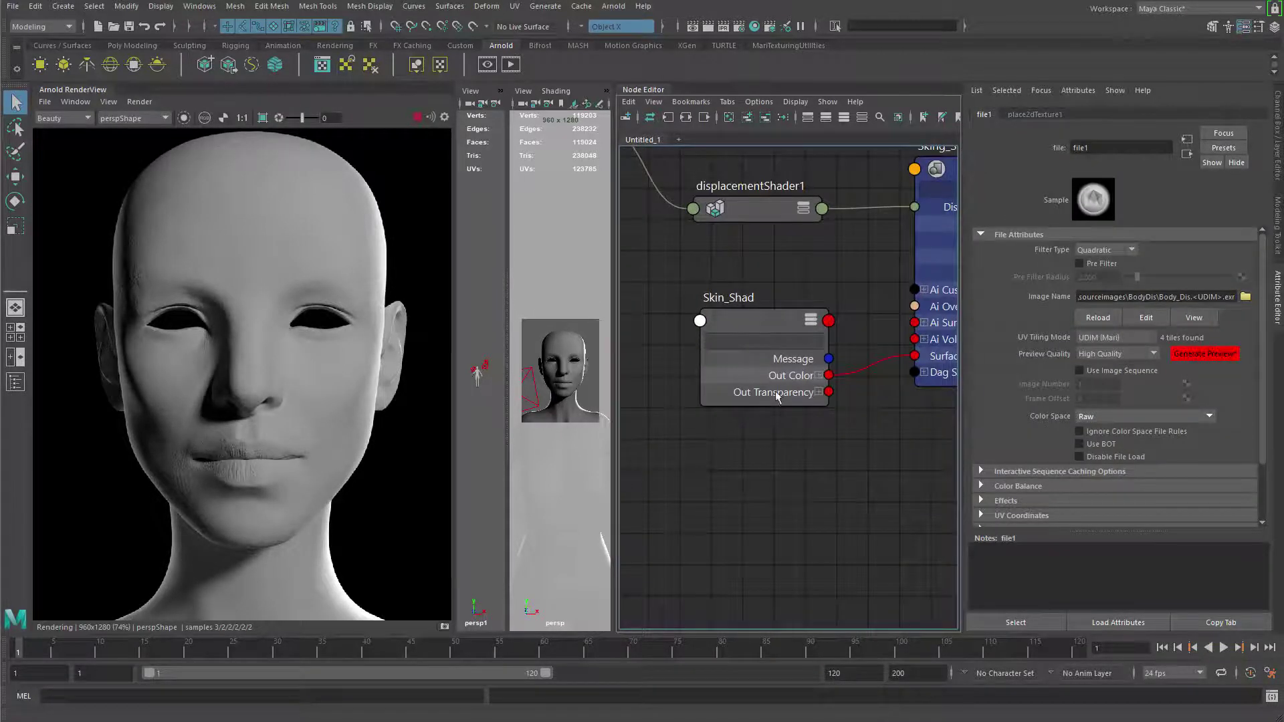
pyautogui.click(736, 366)
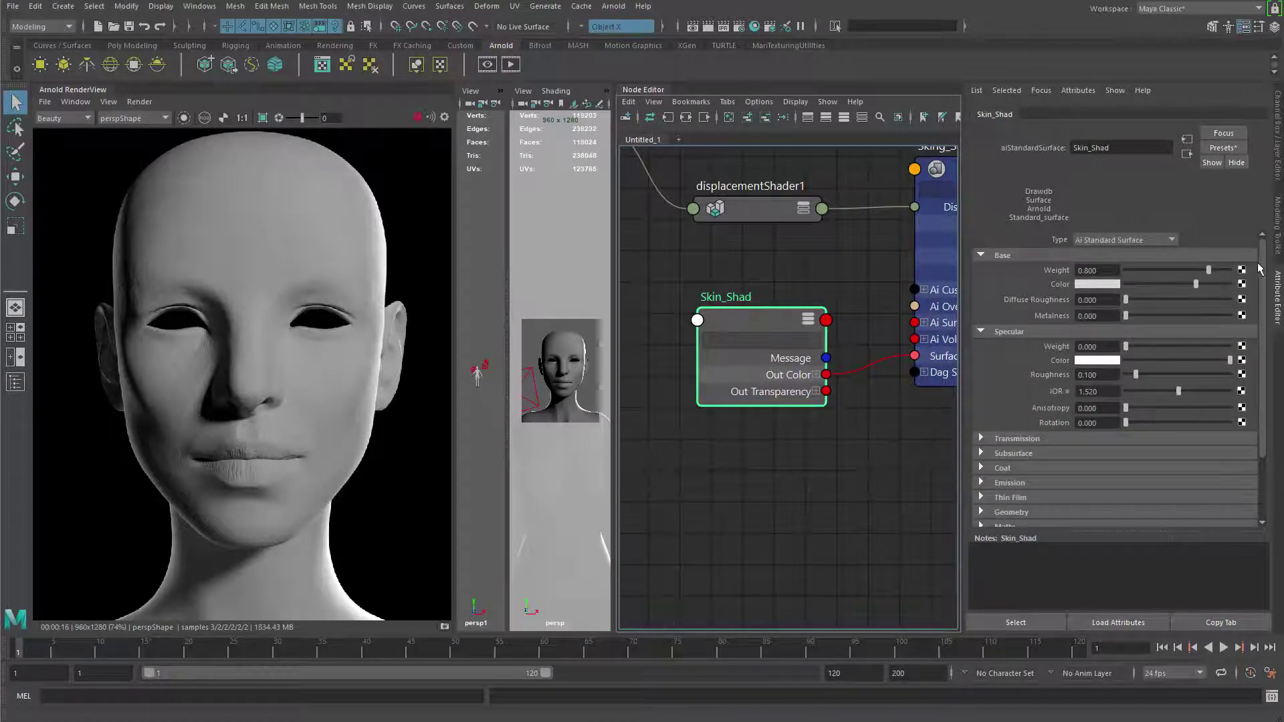
pyautogui.scroll(-1, 1262, 275)
pyautogui.scroll(-3, 1263, 276)
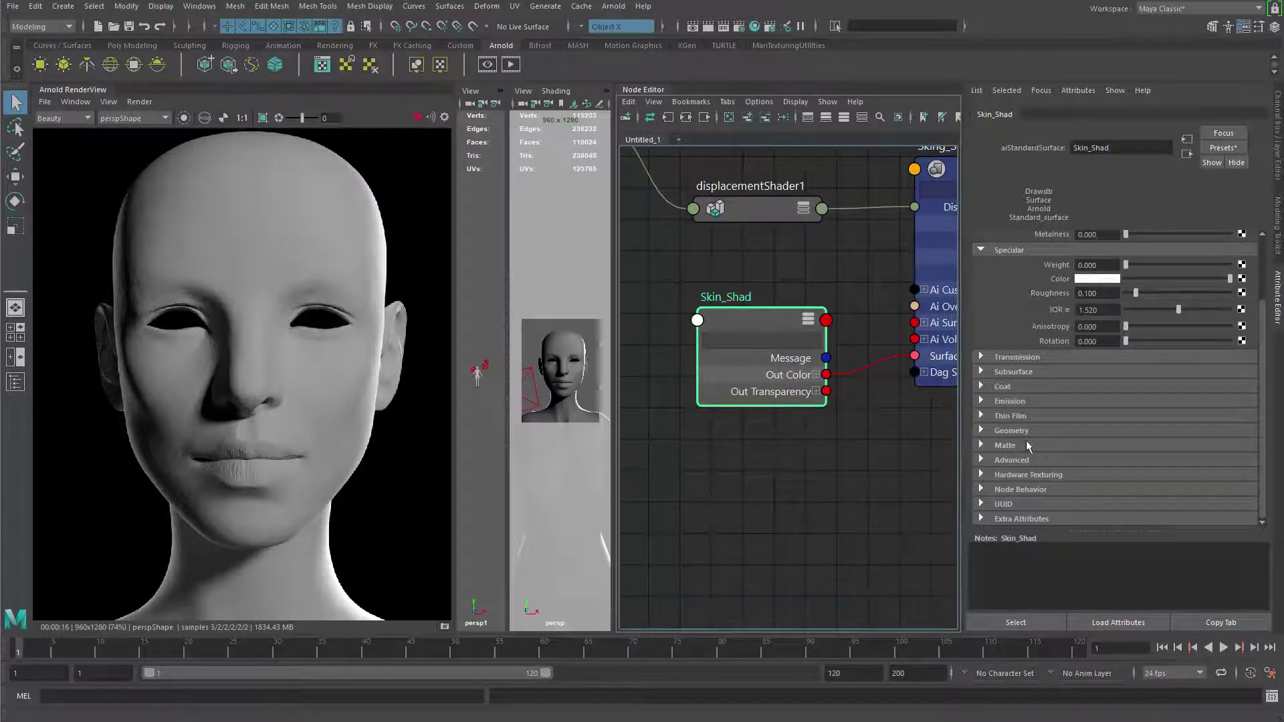
pyautogui.click(1014, 372)
pyautogui.moveTo(1127, 387); pyautogui.dragTo(1232, 387)
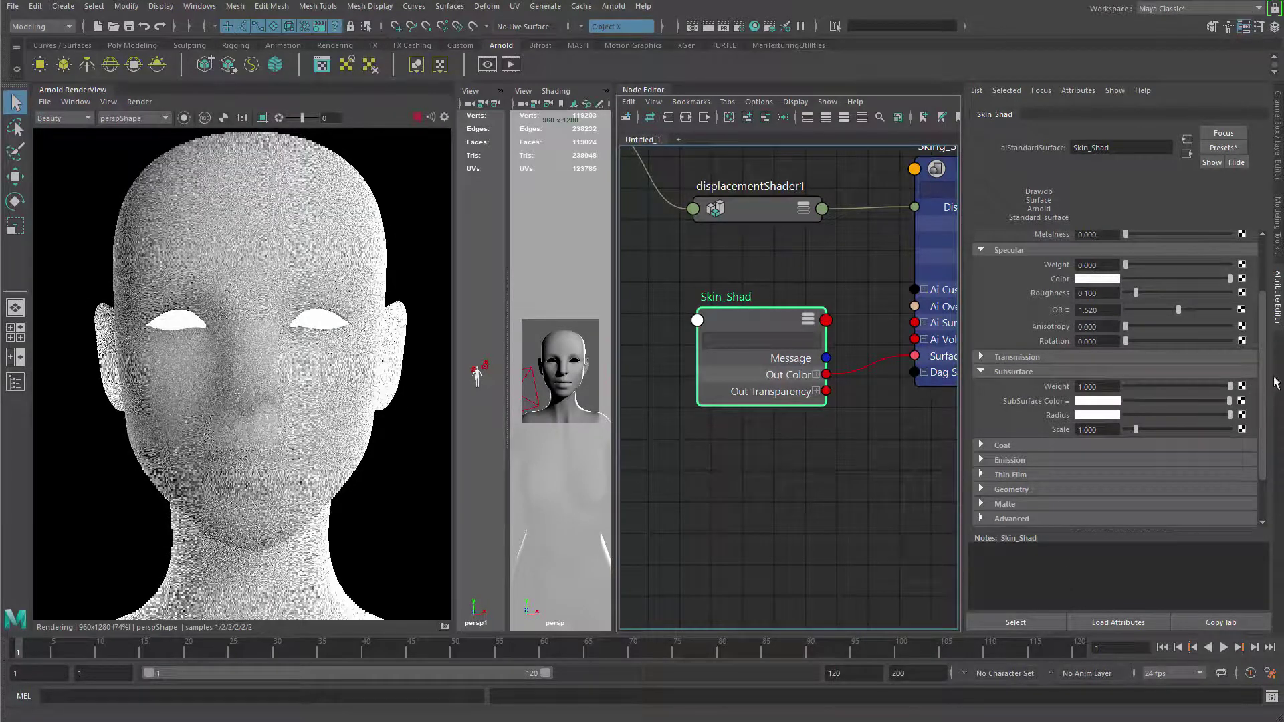
pyautogui.scroll(3, 1262, 374)
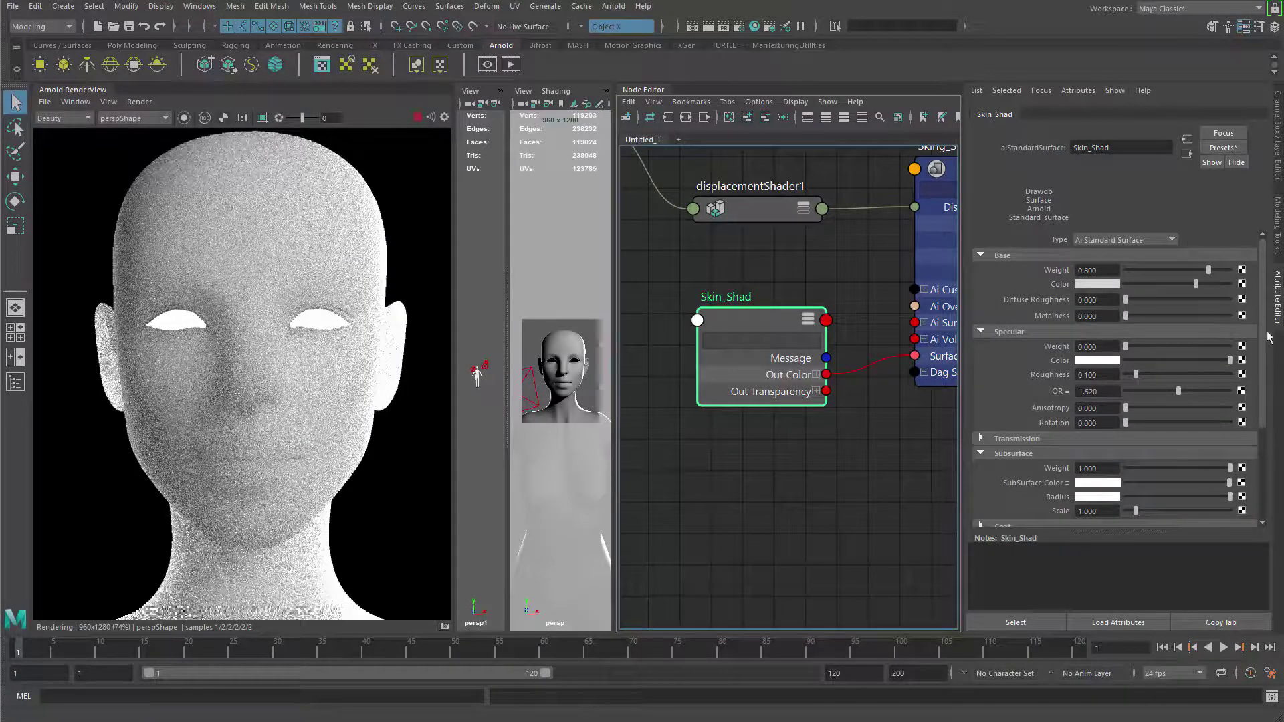
pyautogui.scroll(-3, 1231, 324)
pyautogui.moveTo(1228, 328)
pyautogui.mouseDown()
pyautogui.moveTo(1207, 327)
pyautogui.moveTo(1234, 330)
pyautogui.mouseUp()
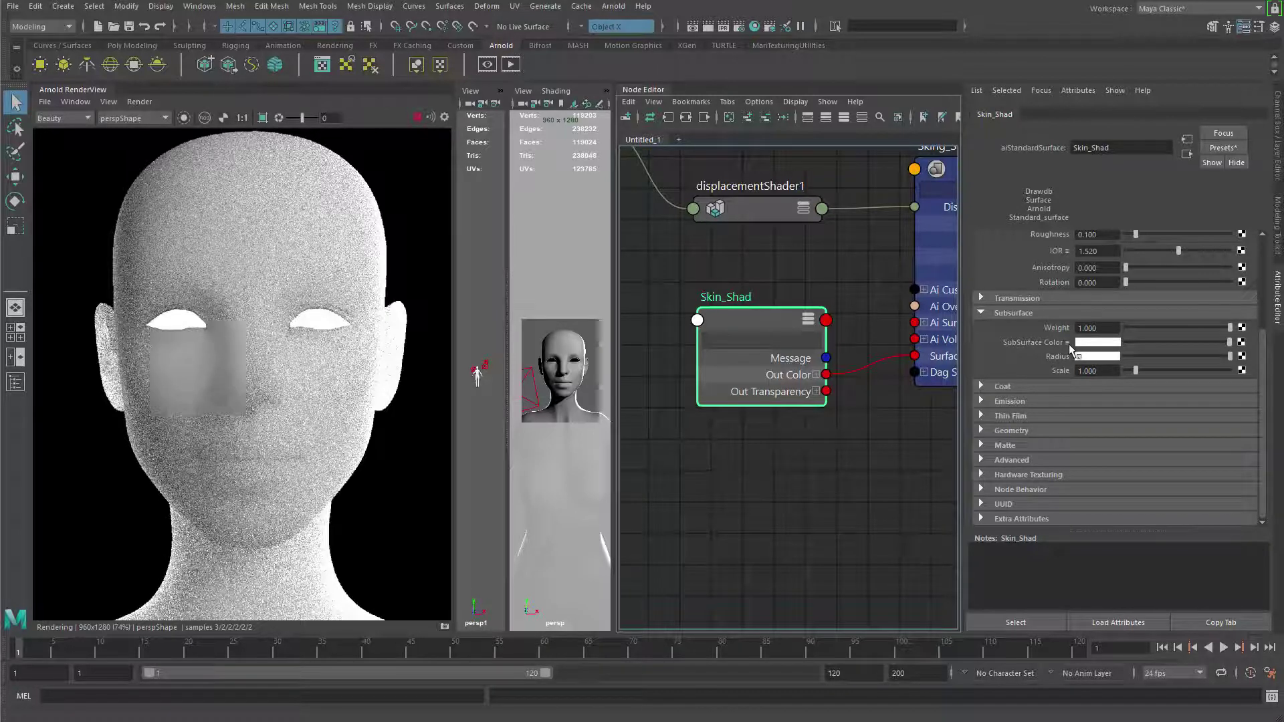
# Step: Compare the Skin 1 and Skin 2 presets for the subsurface color of Skin_Shad and apply Skin 1
pyautogui.rightClick(1067, 346)
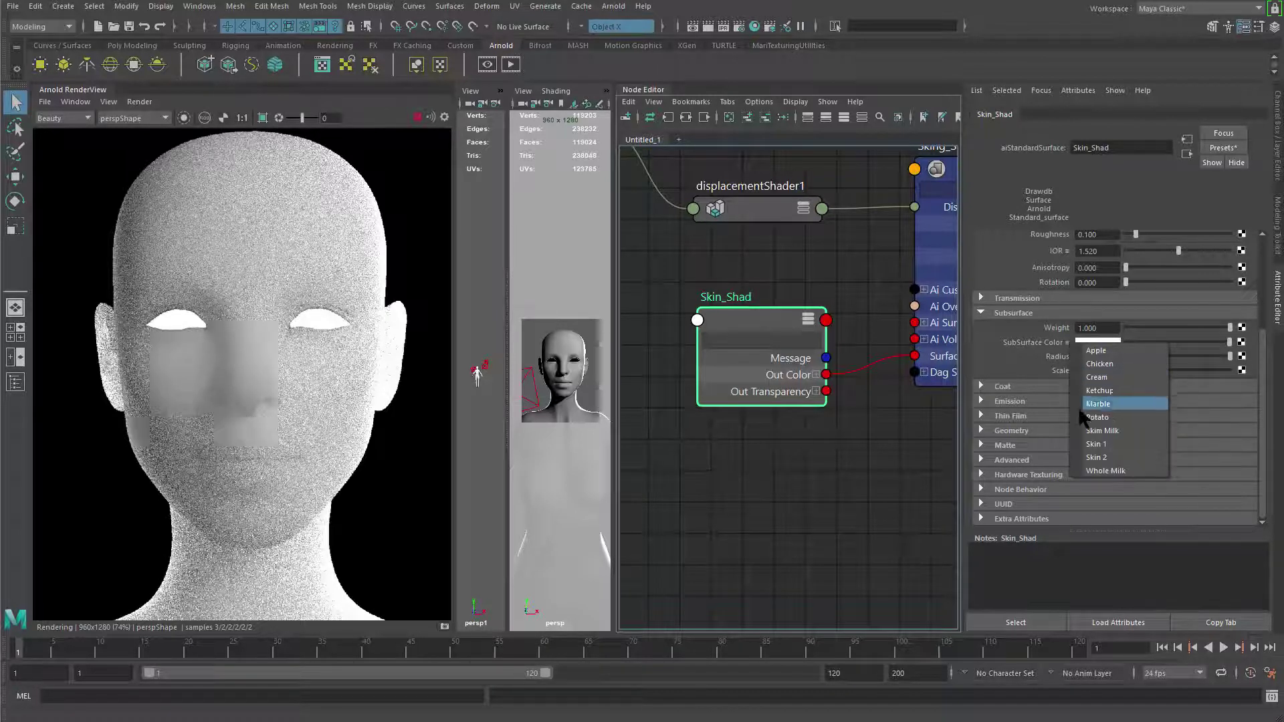
pyautogui.click(1103, 442)
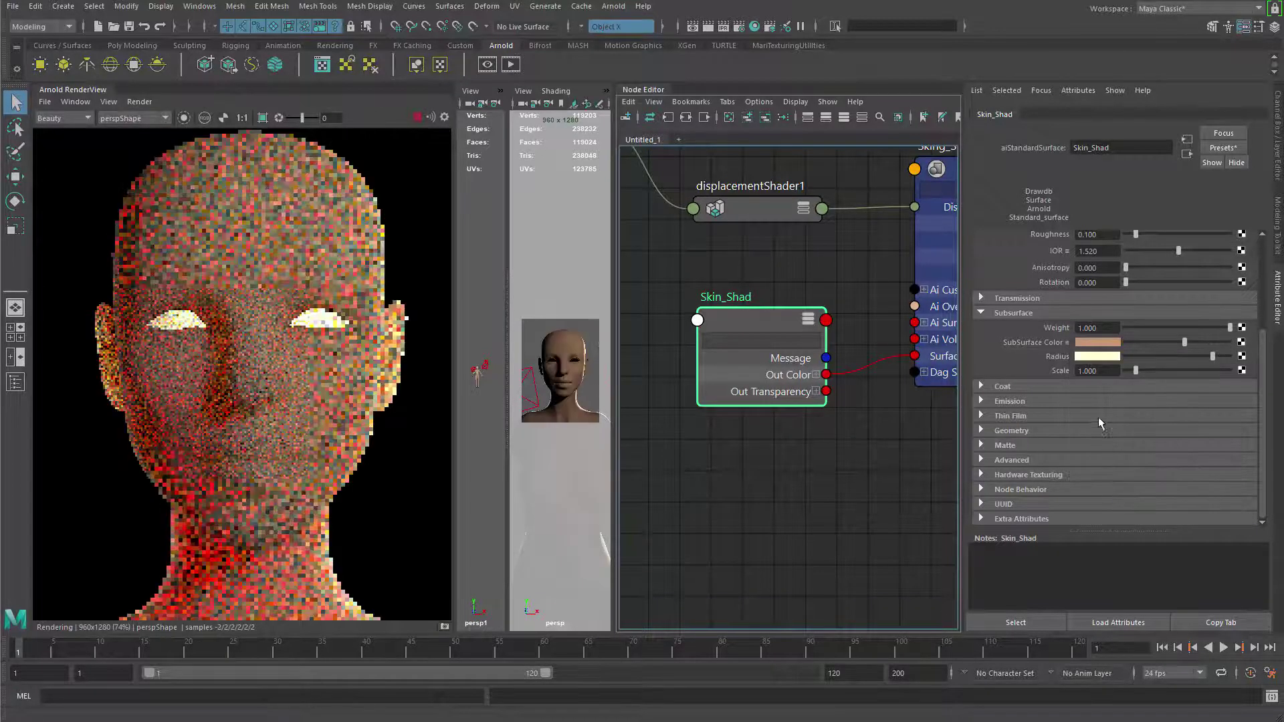
pyautogui.rightClick(1072, 344)
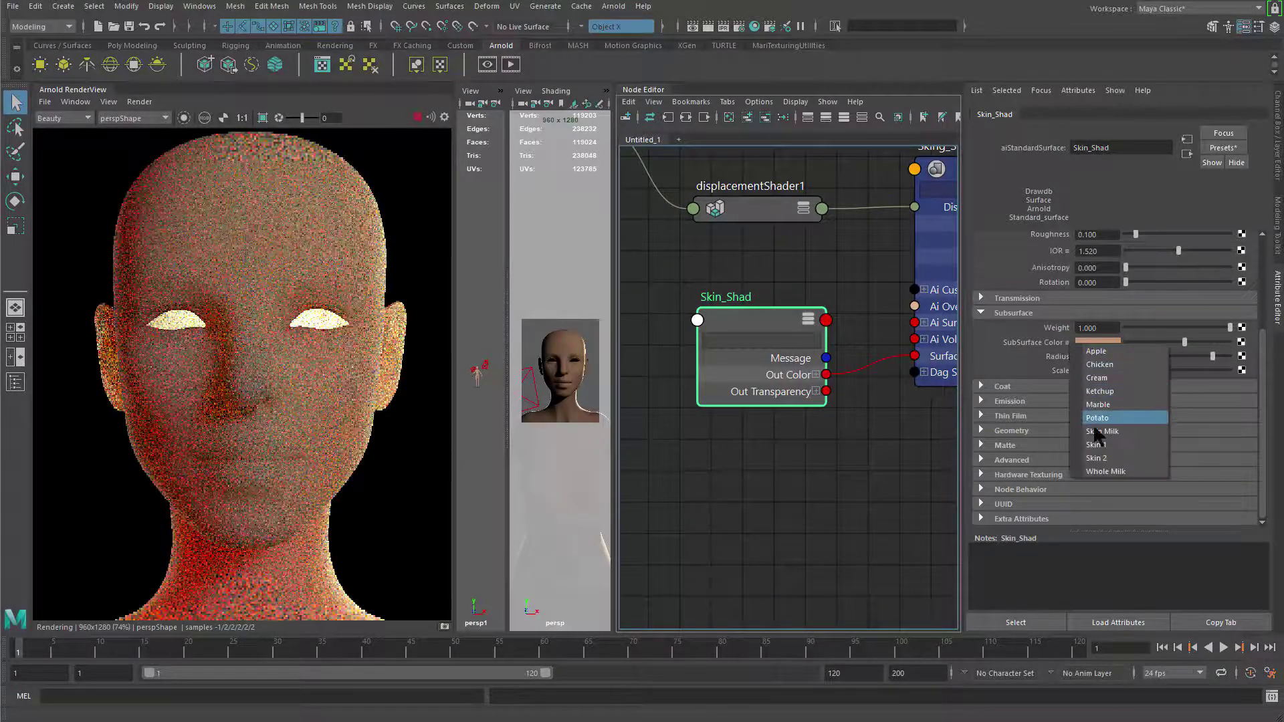
pyautogui.click(1100, 459)
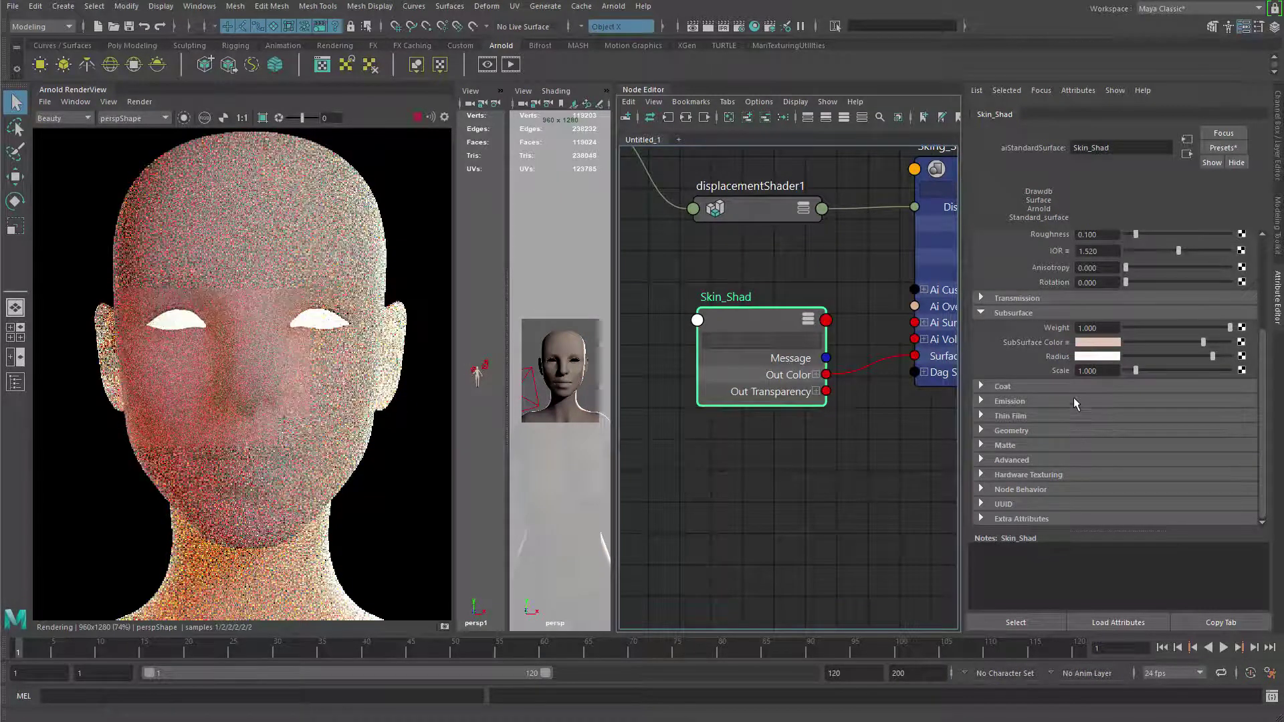
pyautogui.rightClick(1068, 344)
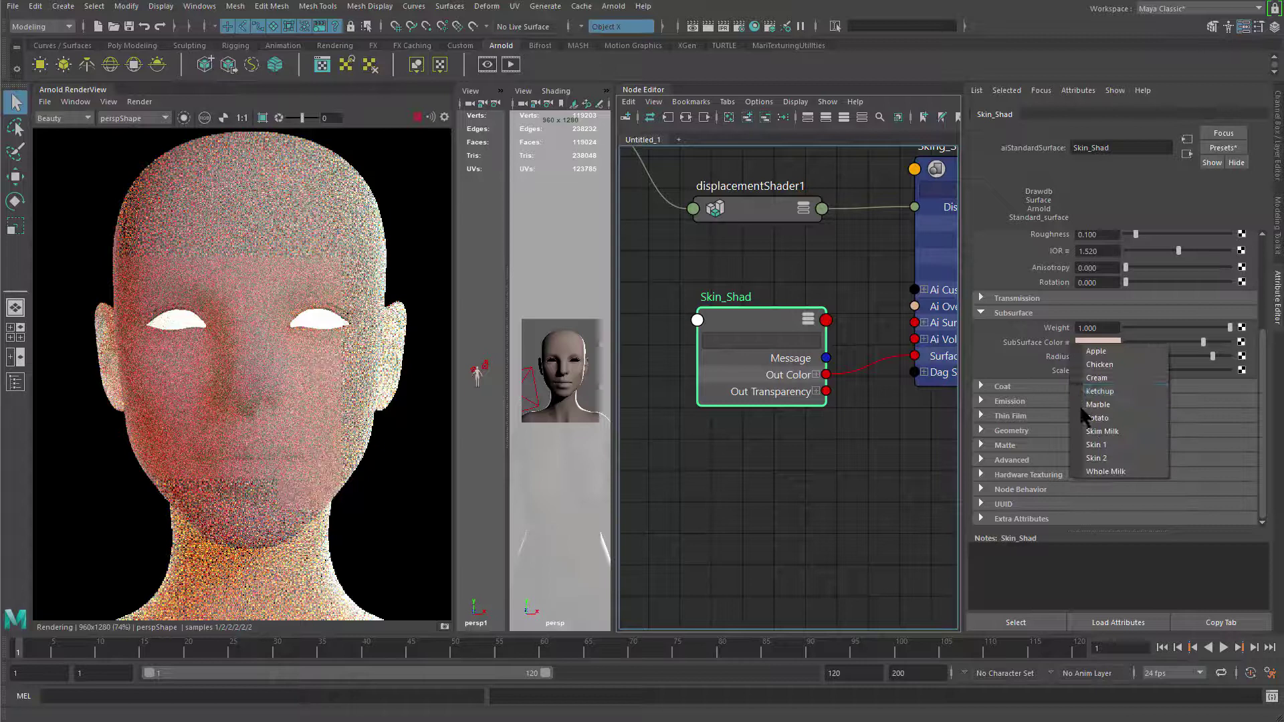
pyautogui.click(1096, 445)
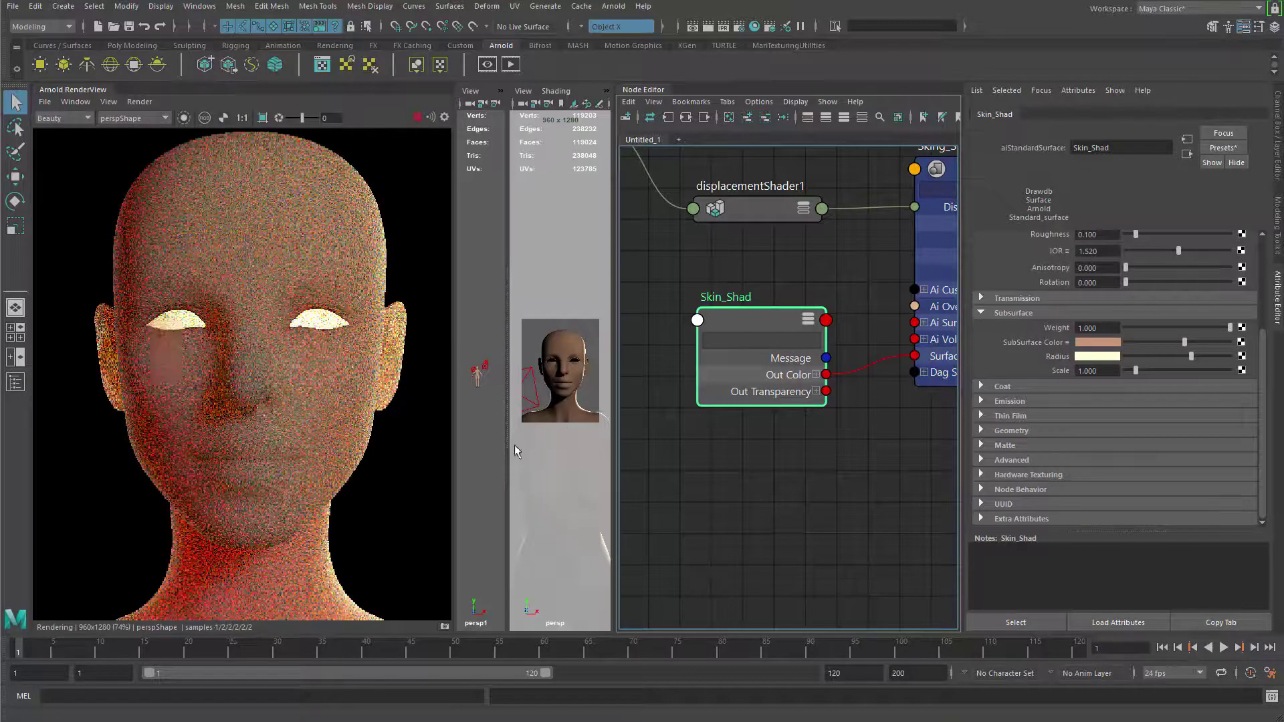
# Step: Try a subsurface scale of 0.1 on Skin_Shad and settle on 0.05
pyautogui.keyDown('alt'); pyautogui.moveTo(503, 444); pyautogui.dragTo(506, 444); pyautogui.keyUp('alt')
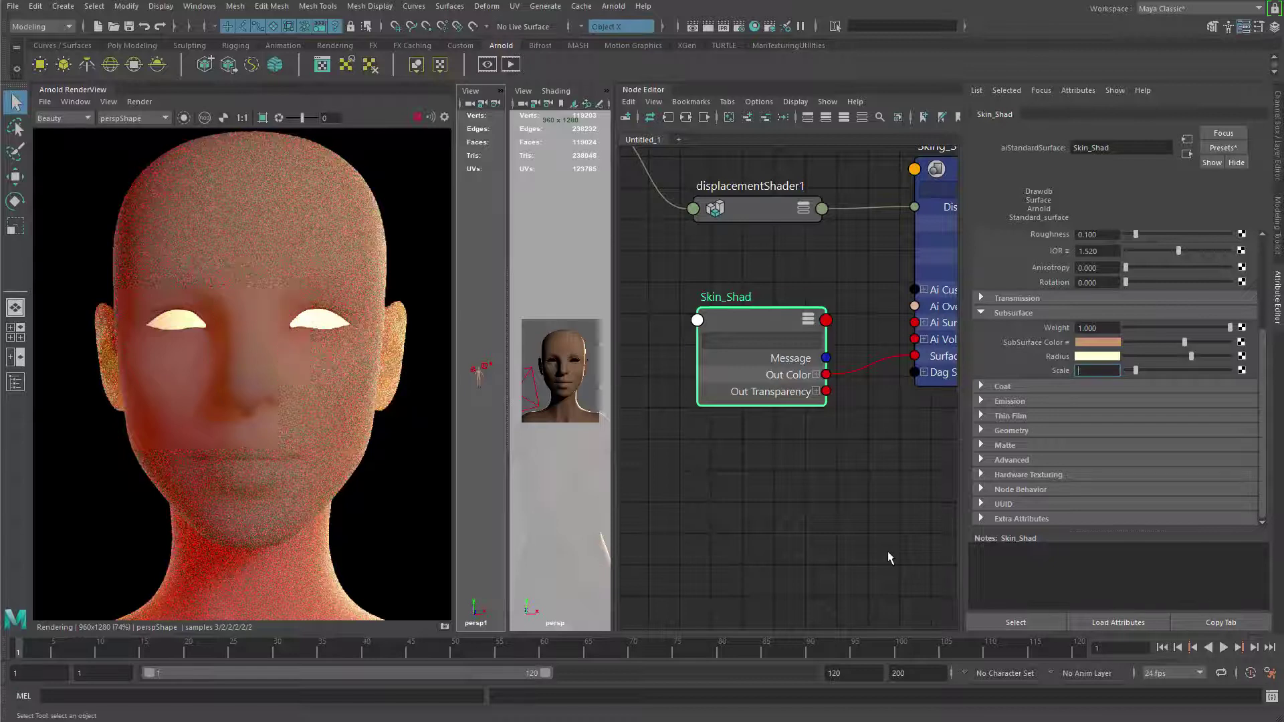
pyautogui.press('Return')
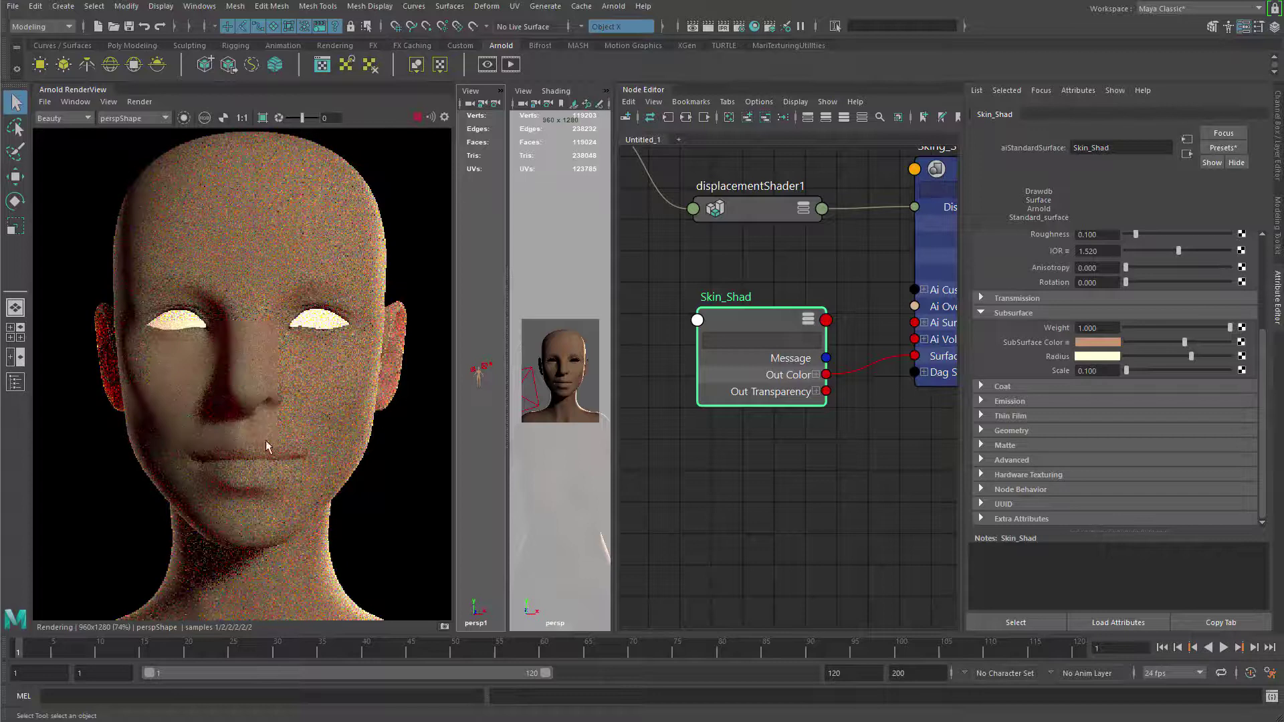
pyautogui.moveTo(1103, 372); pyautogui.dragTo(1056, 423)
pyautogui.press('BackSpace')
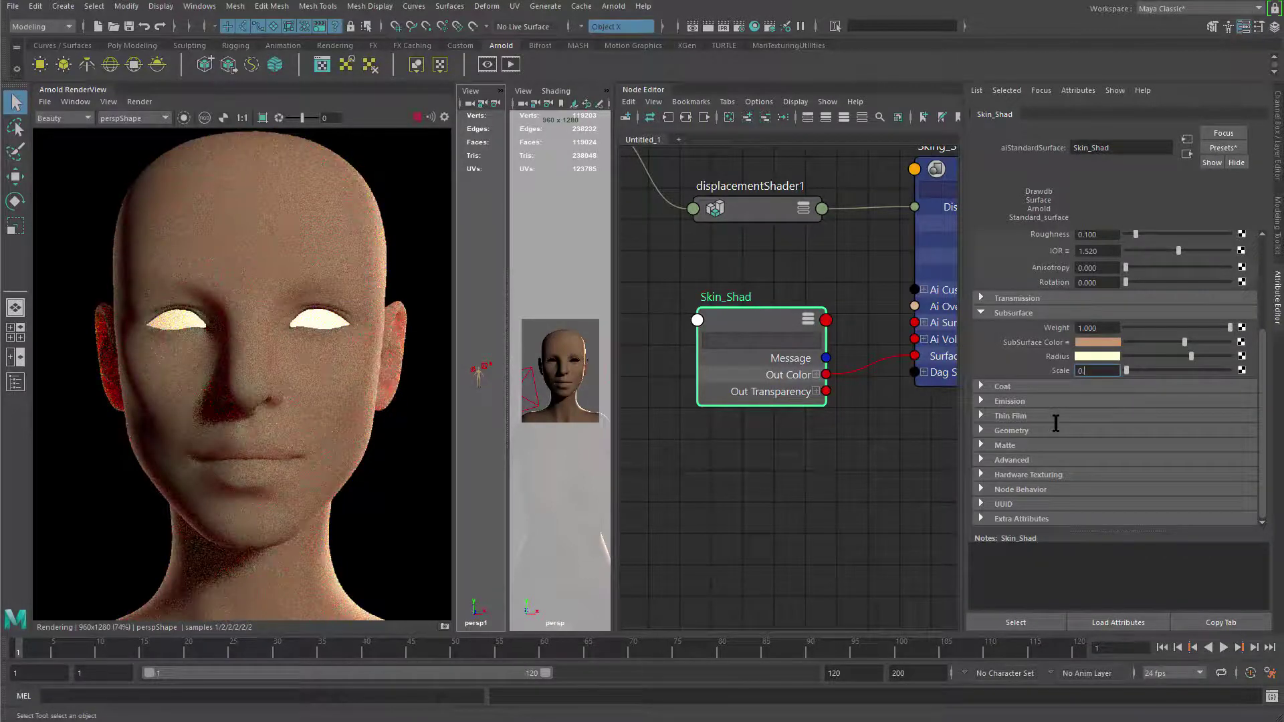
pyautogui.write('05')
pyautogui.press('Return')
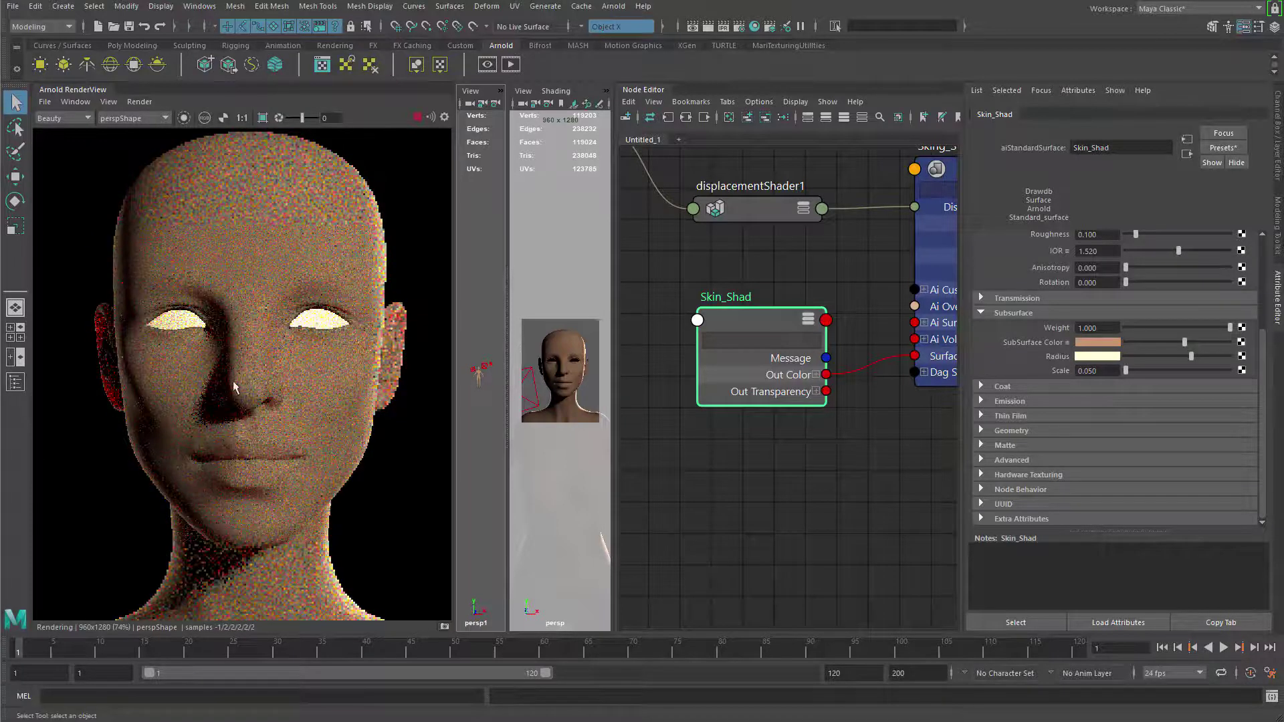
# Step: Examine the subsurface scattering in the live render around the eyes, nose and lips, and on the whole head
pyautogui.scroll(2, 225, 353)
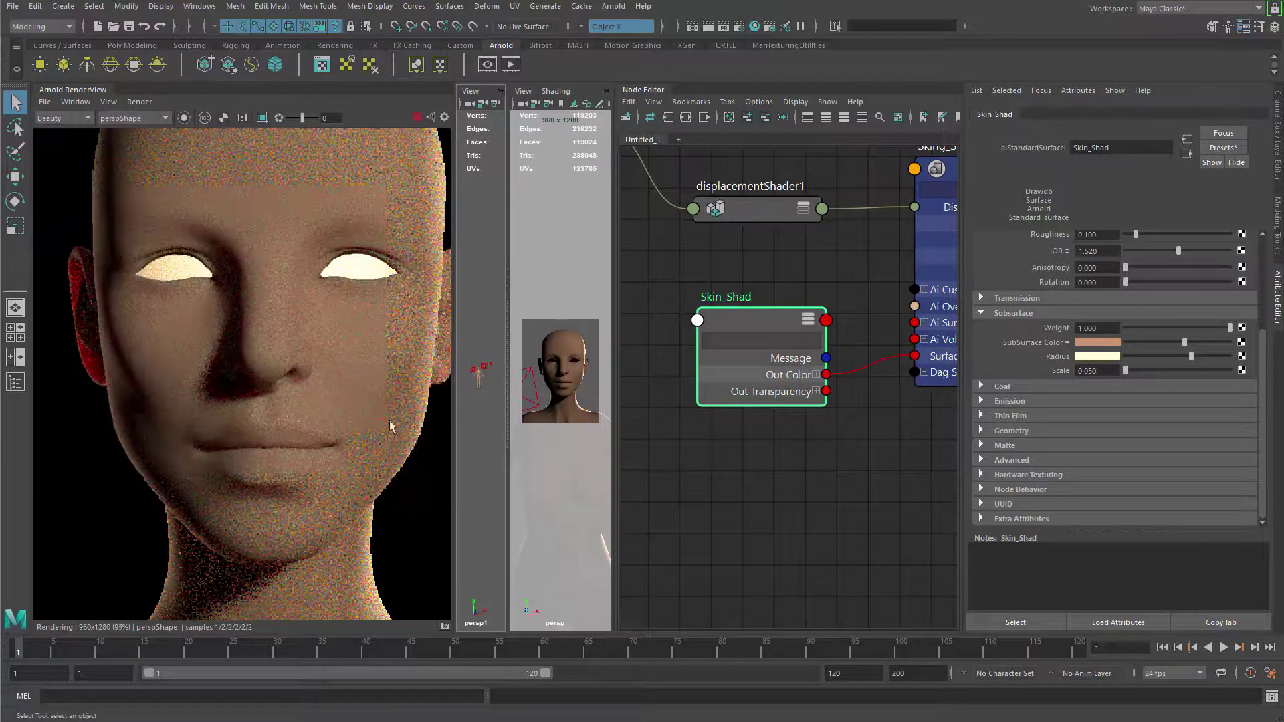
pyautogui.keyDown('alt'); pyautogui.moveTo(365, 463); pyautogui.dragTo(382, 466, button='right'); pyautogui.keyUp('alt')
pyautogui.keyDown('alt'); pyautogui.moveTo(315, 373); pyautogui.dragTo(305, 427, button='middle'); pyautogui.keyUp('alt')
pyautogui.keyDown('alt'); pyautogui.moveTo(345, 401); pyautogui.dragTo(369, 404, button='right'); pyautogui.keyUp('alt')
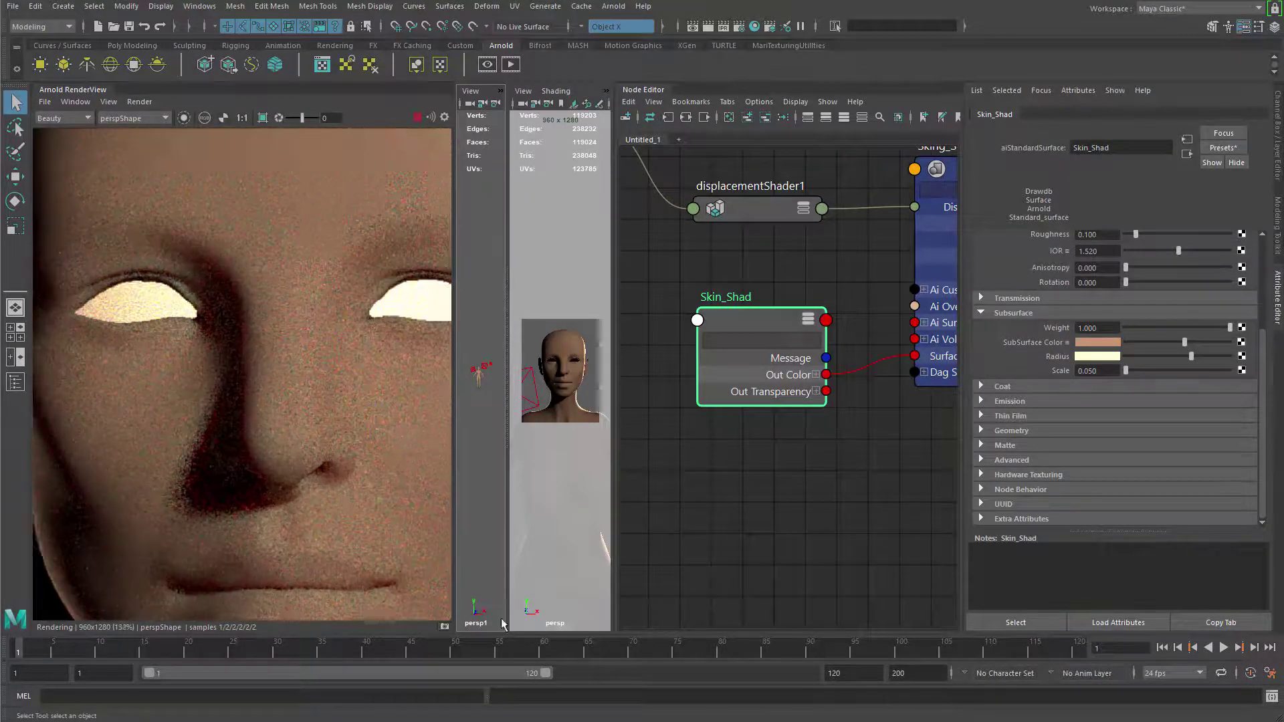
pyautogui.scroll(2, 279, 379)
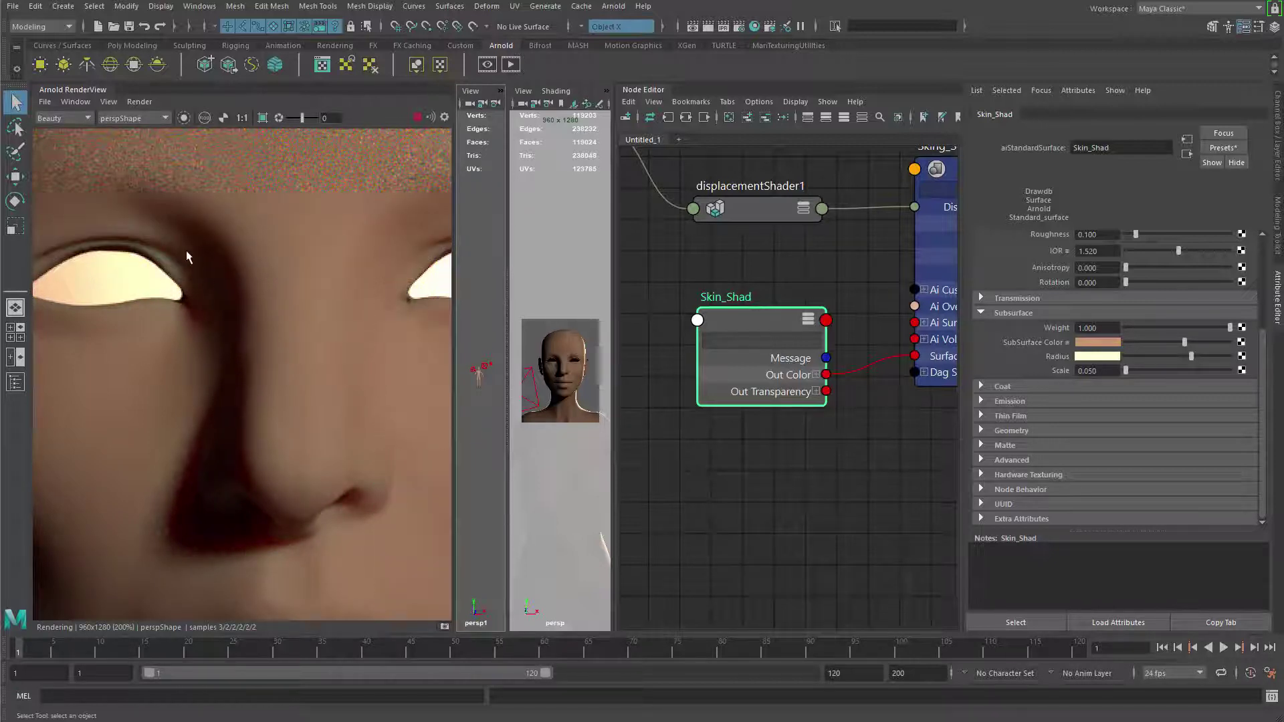
pyautogui.scroll(-5, 290, 482)
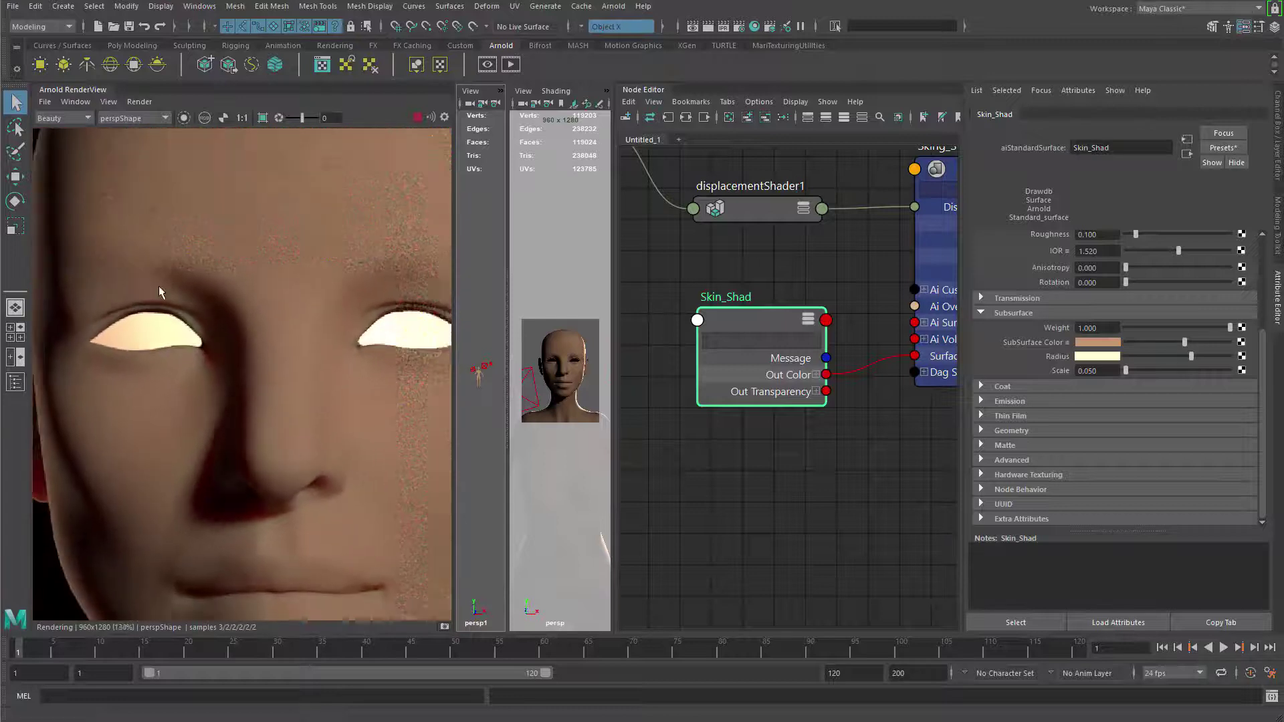
pyautogui.scroll(2, 268, 401)
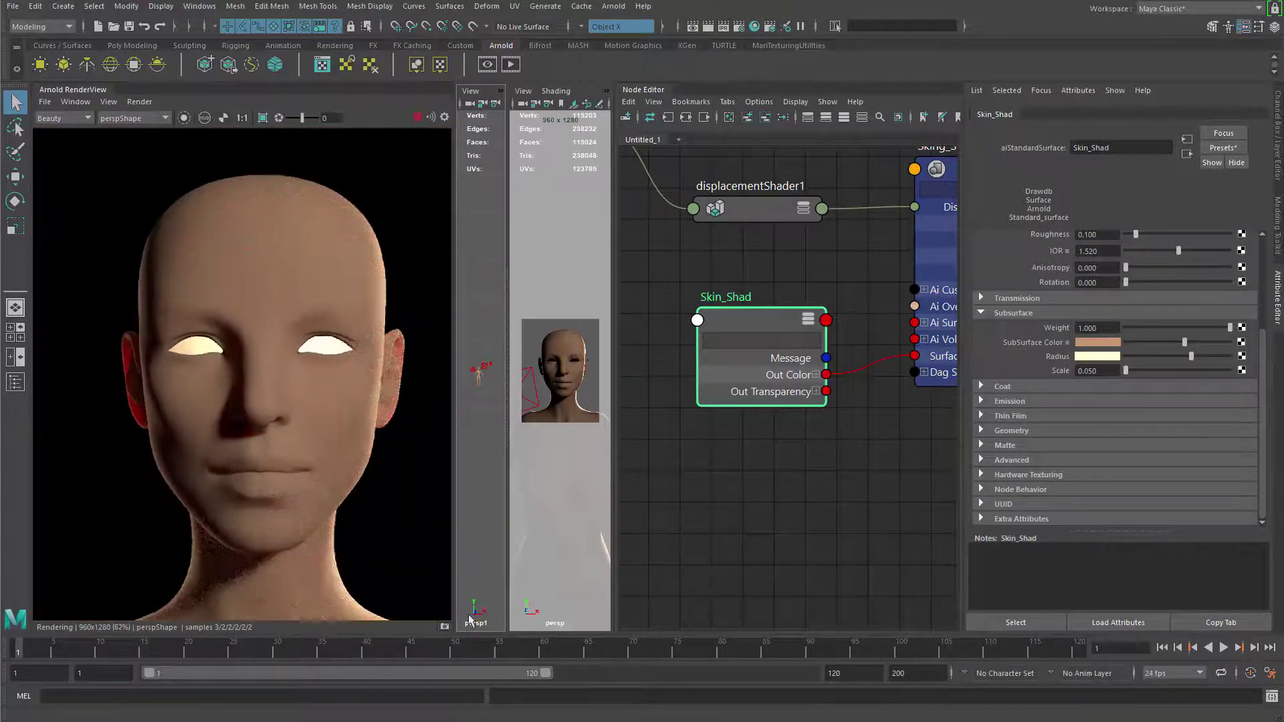
pyautogui.scroll(1, 293, 467)
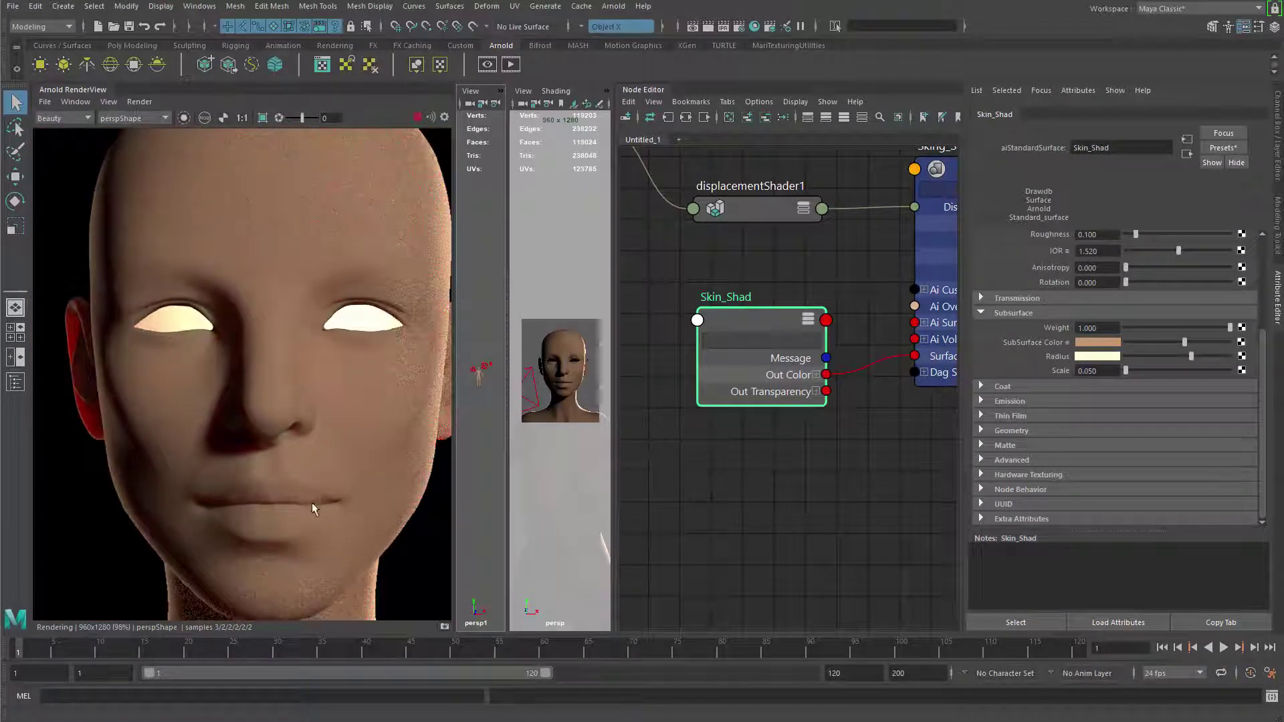
pyautogui.scroll(2, 401, 514)
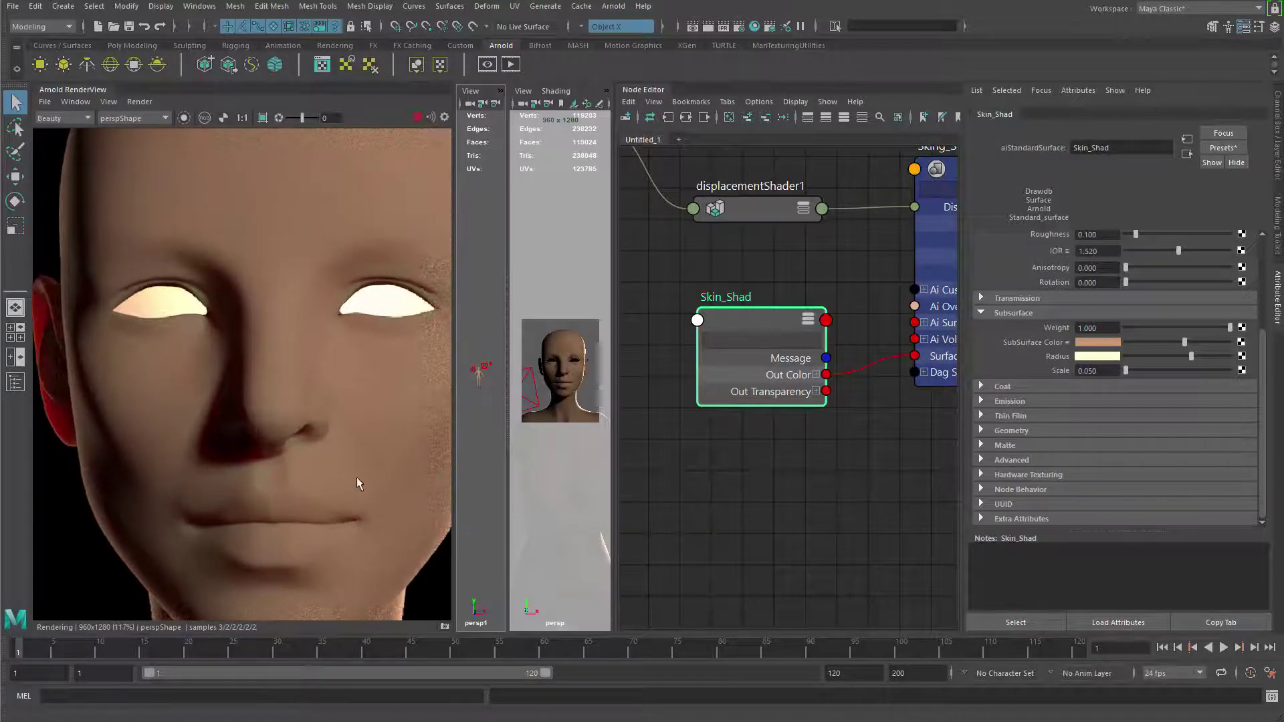
pyautogui.scroll(-1, 388, 495)
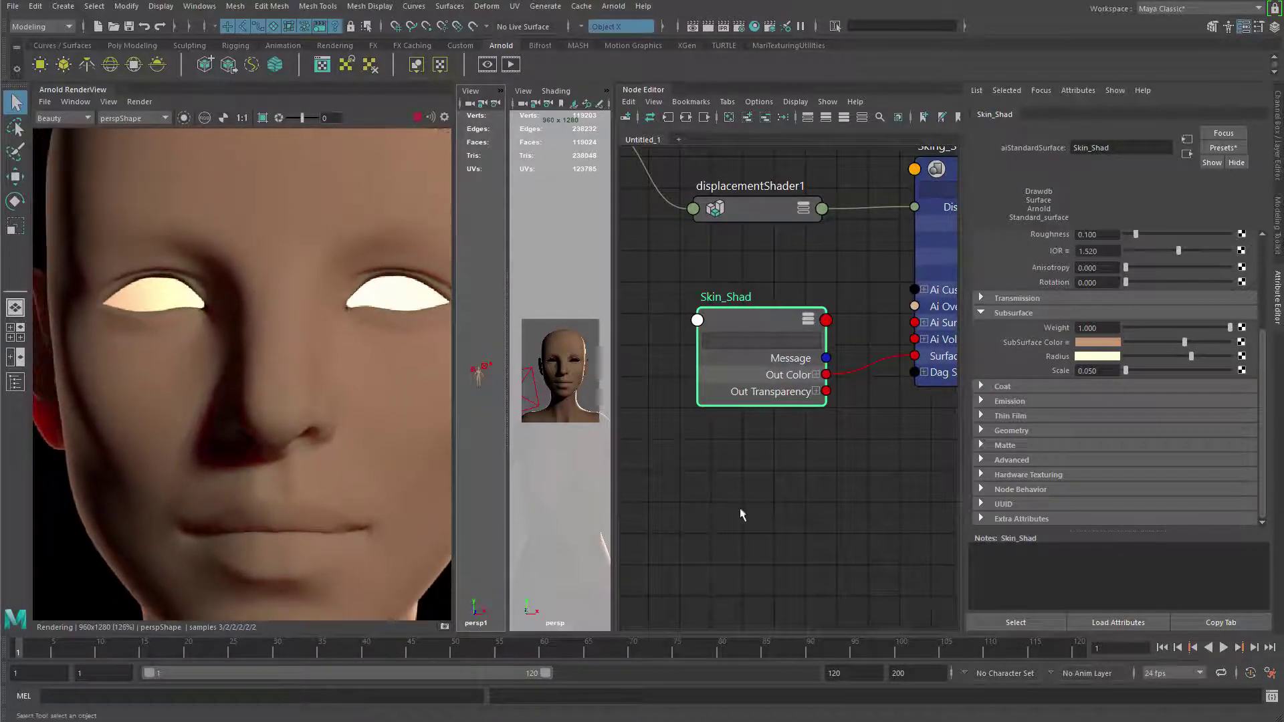
pyautogui.moveTo(322, 535); pyautogui.dragTo(319, 465, button='middle')
pyautogui.scroll(1, 388, 452)
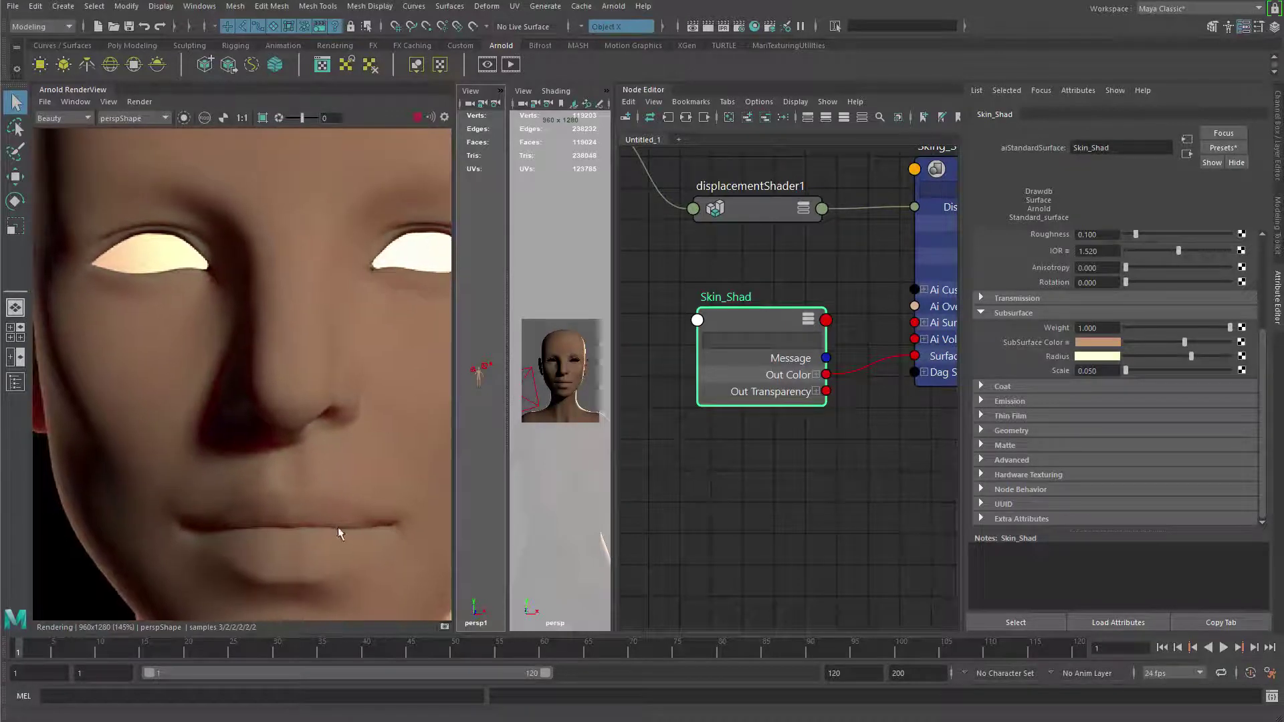
pyautogui.moveTo(339, 533); pyautogui.dragTo(361, 508, button='middle')
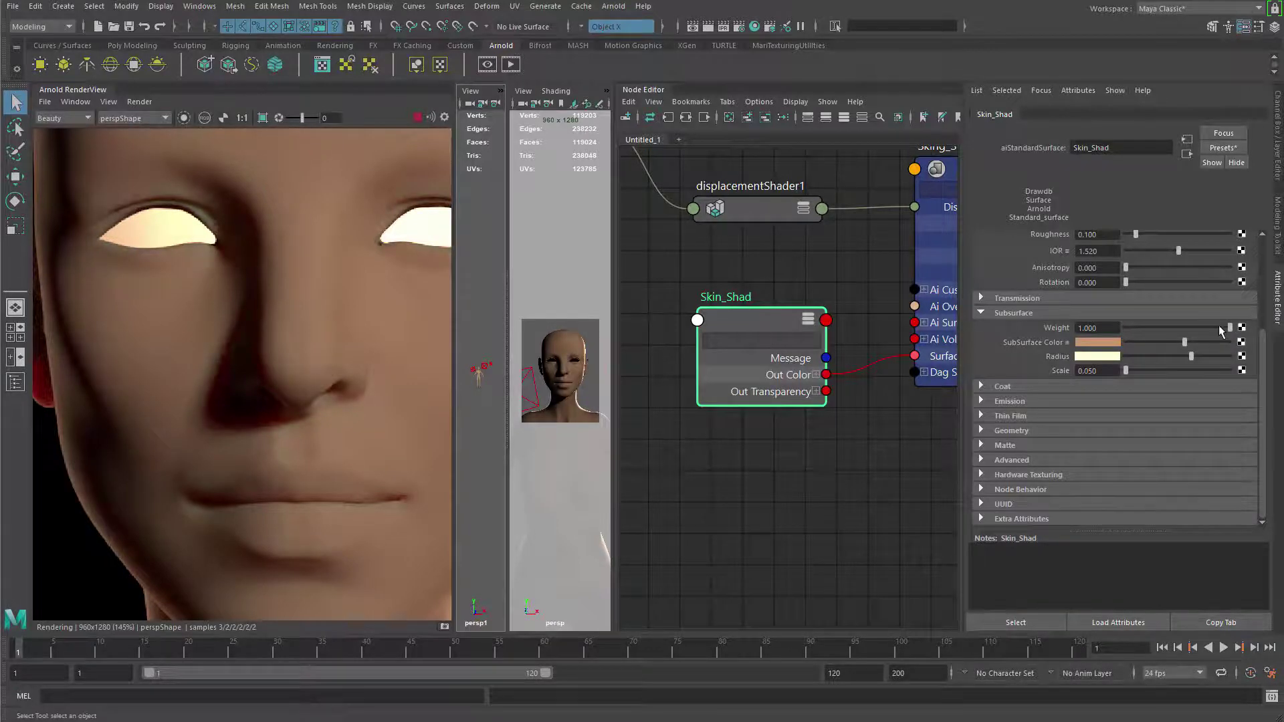
# Step: Lower the subsurface weight of Skin_Shad to 0.74 and check the rendered skin close up around the nose and lips
pyautogui.moveTo(1220, 326); pyautogui.dragTo(1201, 327)
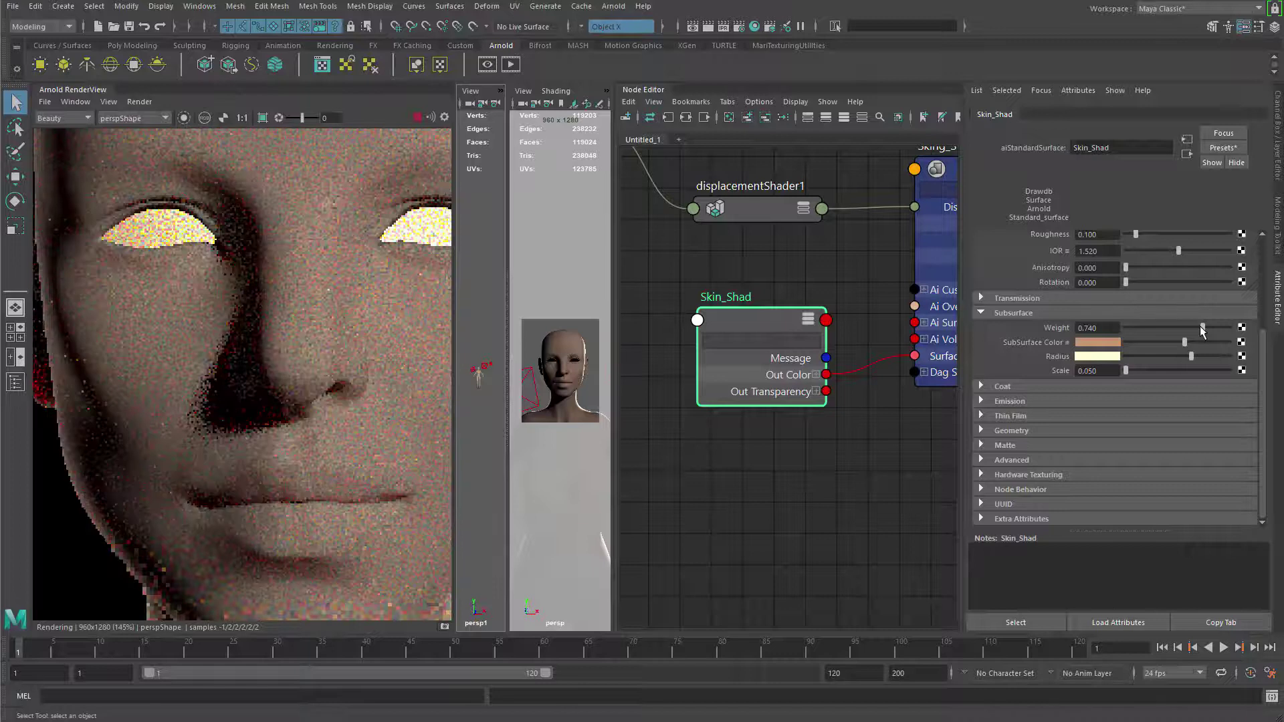
pyautogui.scroll(1, 1204, 375)
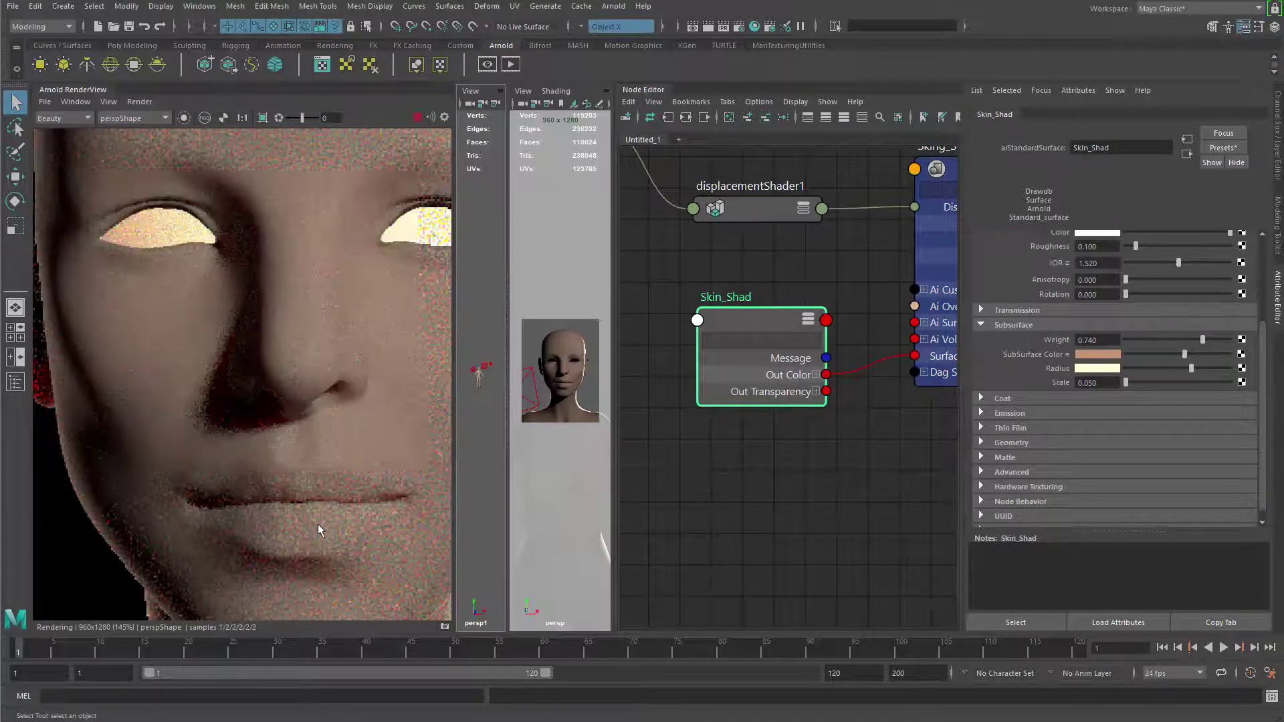
pyautogui.scroll(3, 373, 472)
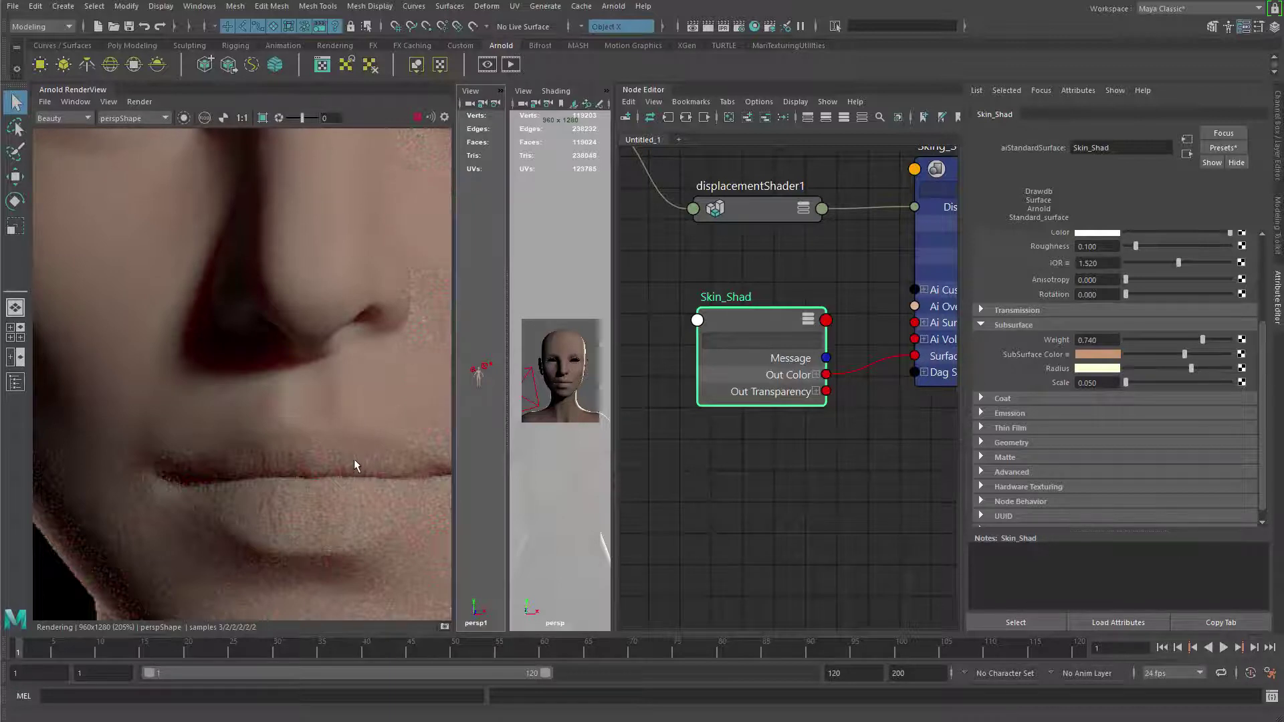
pyautogui.scroll(-2, 294, 468)
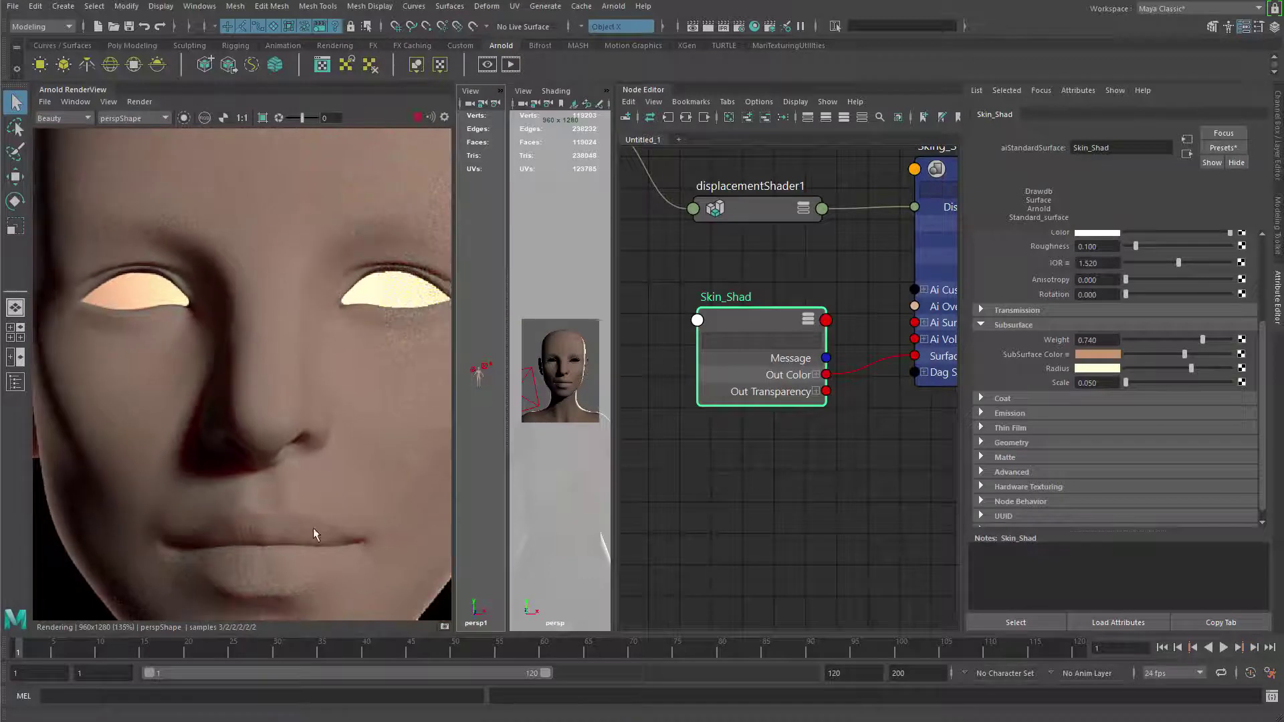
pyautogui.scroll(-1, 316, 533)
pyautogui.moveTo(316, 533); pyautogui.dragTo(321, 425, button='middle')
pyautogui.click(816, 460)
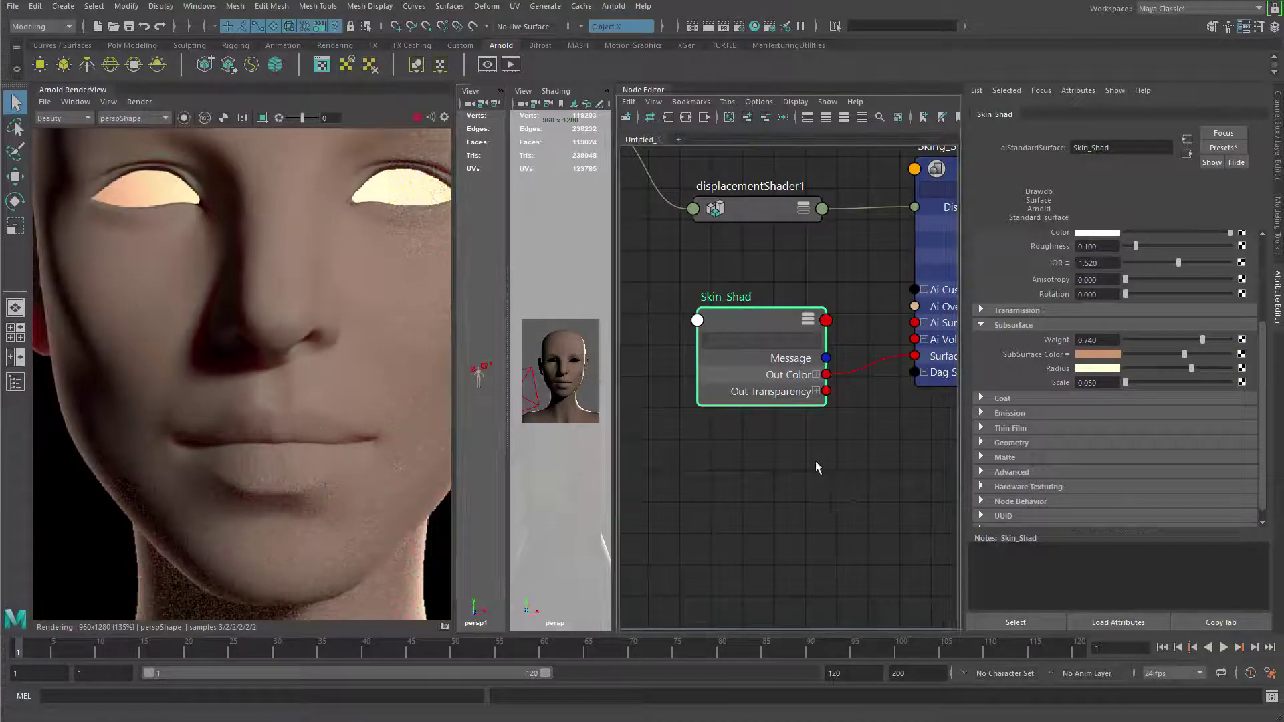
# Step: Try a displacement scale of 1.2 on displacementShader1, check the face in the render, and raise the scale to 1.3
pyautogui.keyDown('alt'); pyautogui.moveTo(754, 343); pyautogui.dragTo(789, 432, button='middle'); pyautogui.keyUp('alt')
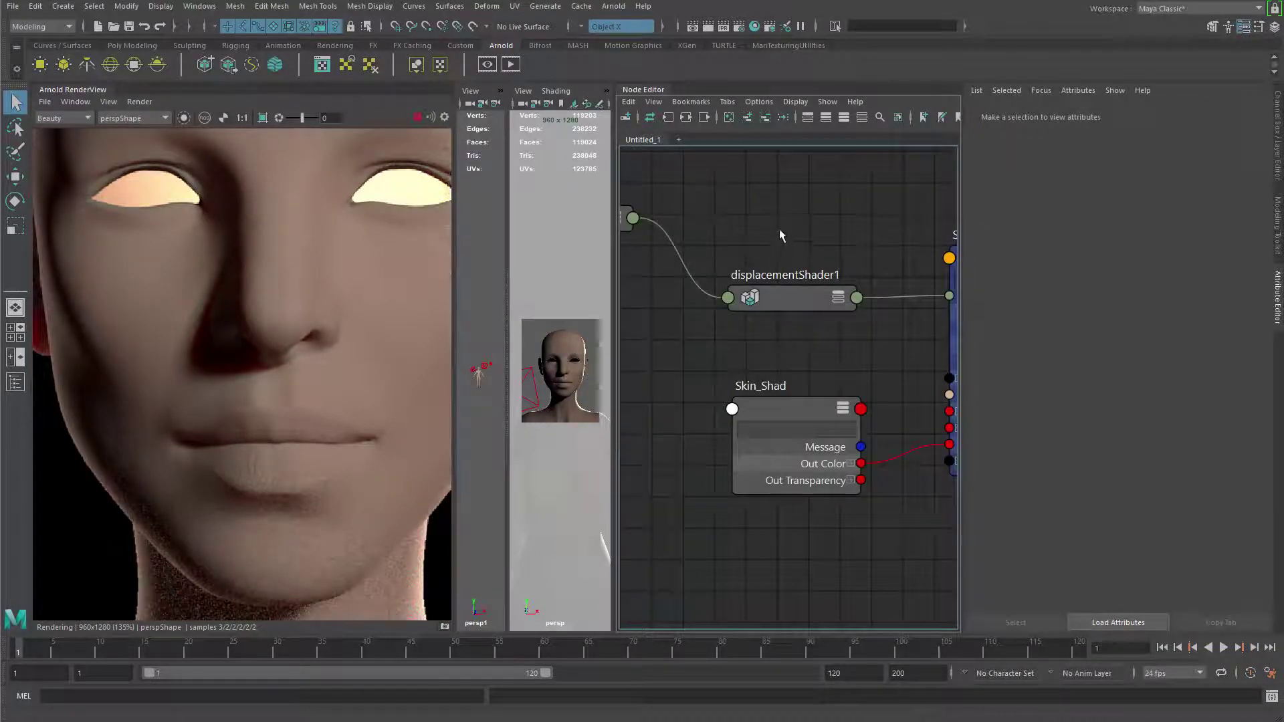
pyautogui.click(792, 298)
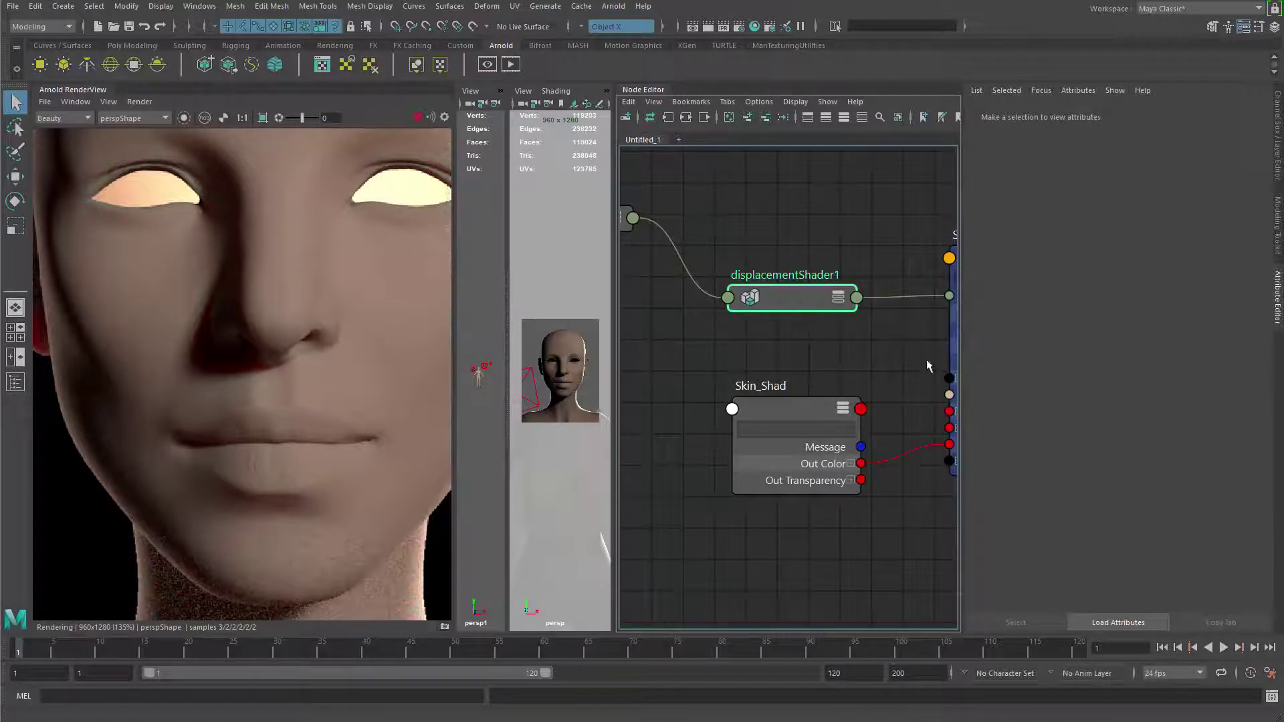
pyautogui.click(1100, 280)
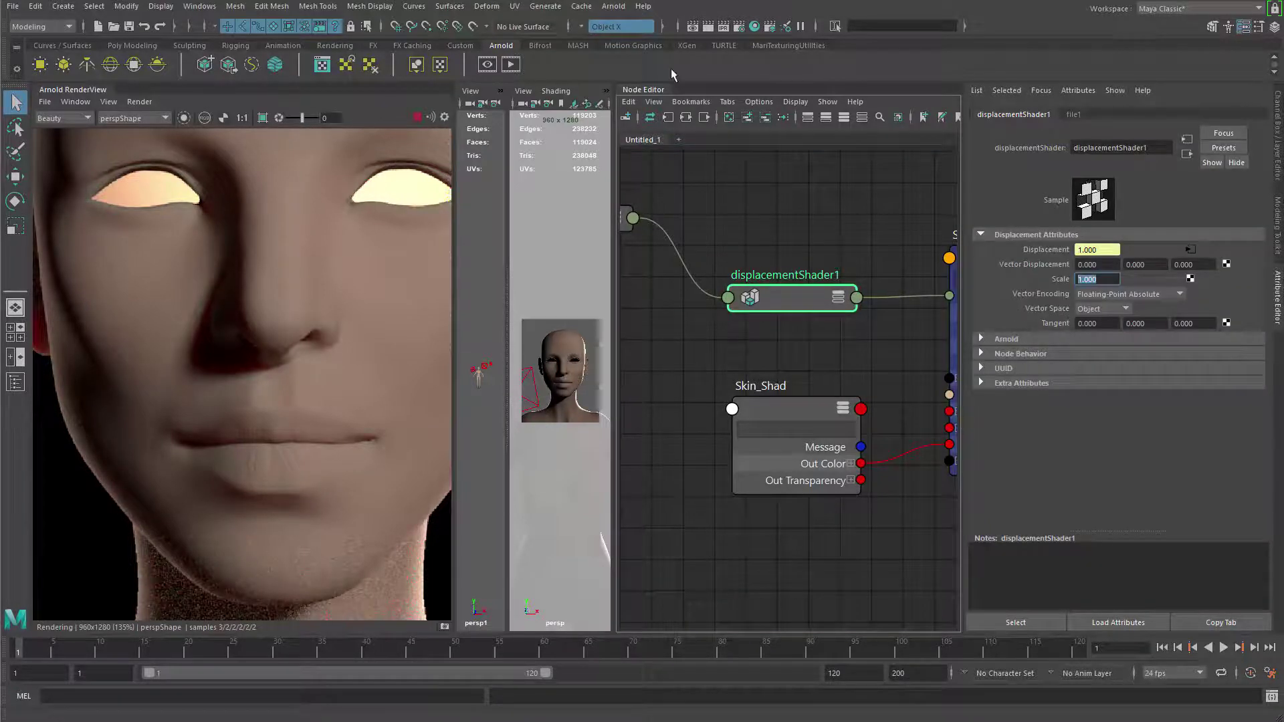
pyautogui.write('1.2')
pyautogui.press('Return')
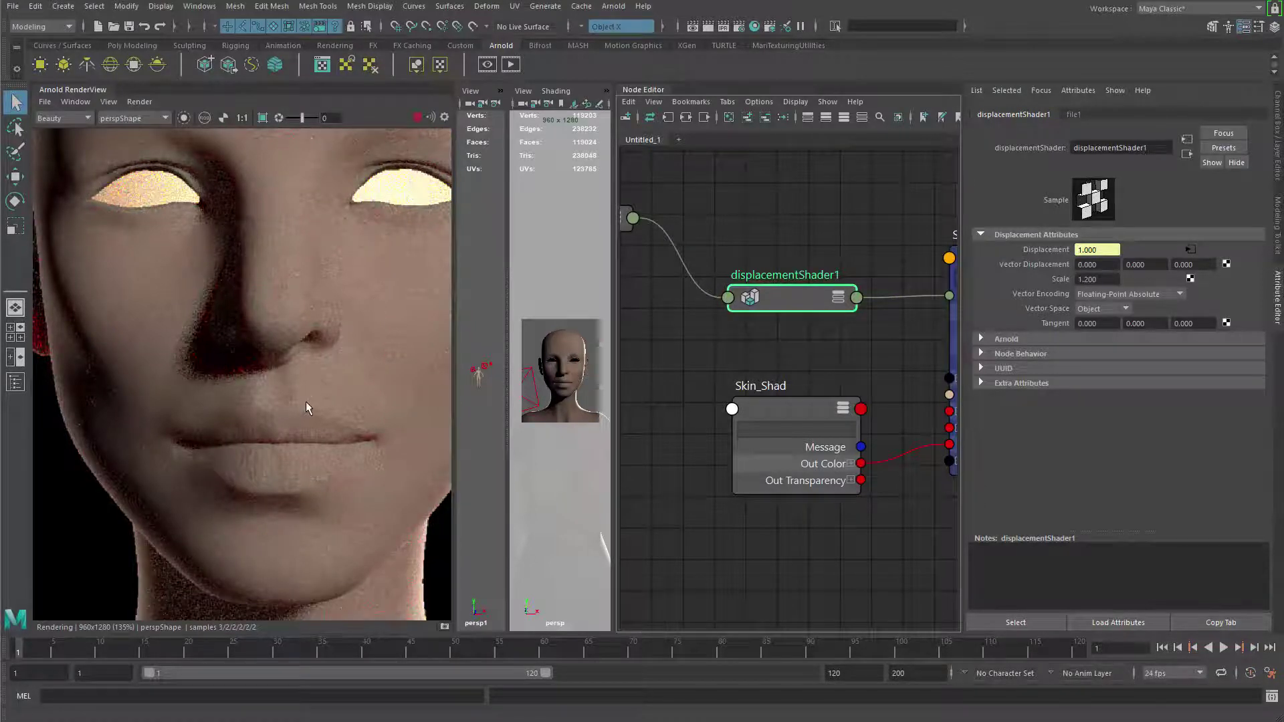
pyautogui.scroll(2, 247, 375)
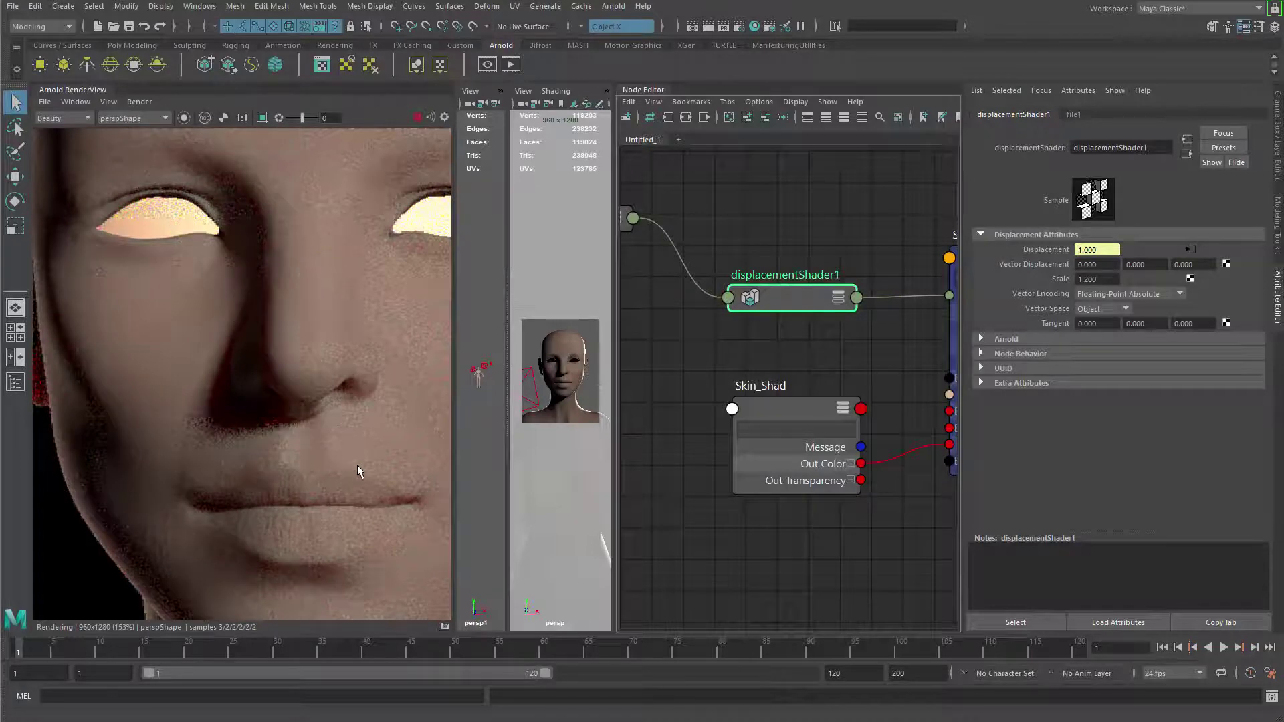
pyautogui.scroll(-1, 320, 440)
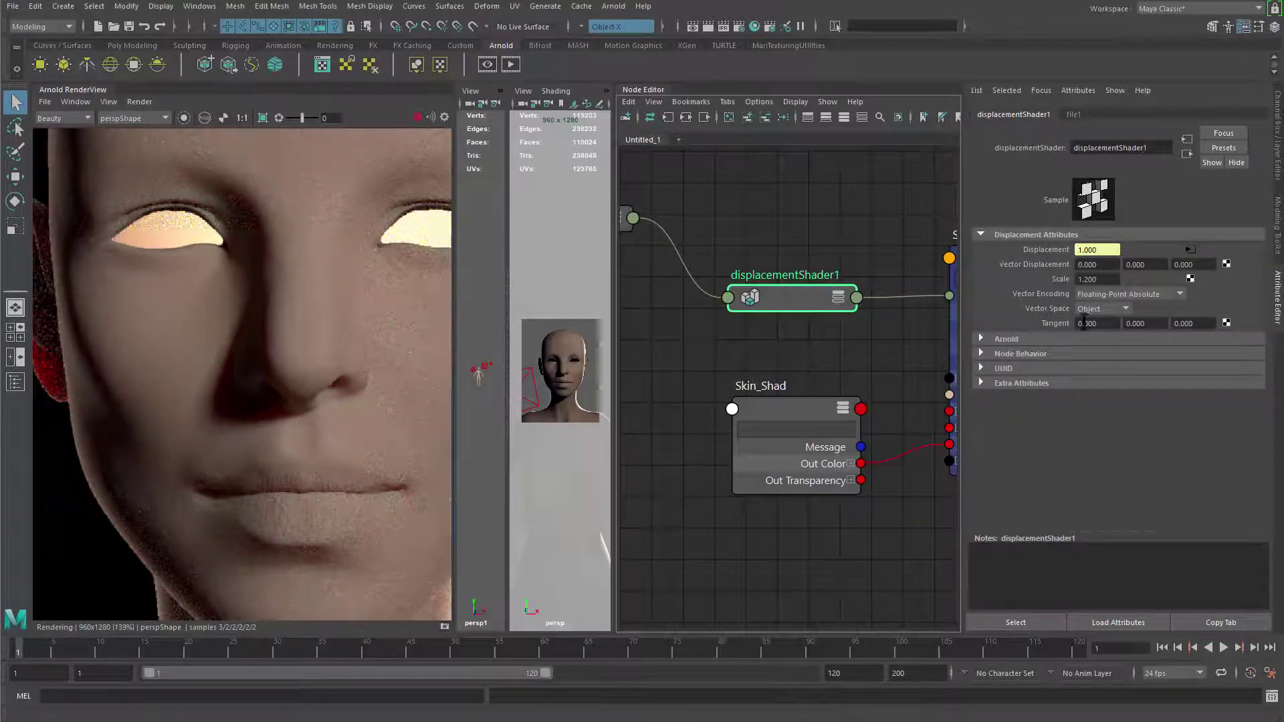
pyautogui.click(1106, 279)
pyautogui.write('1.3')
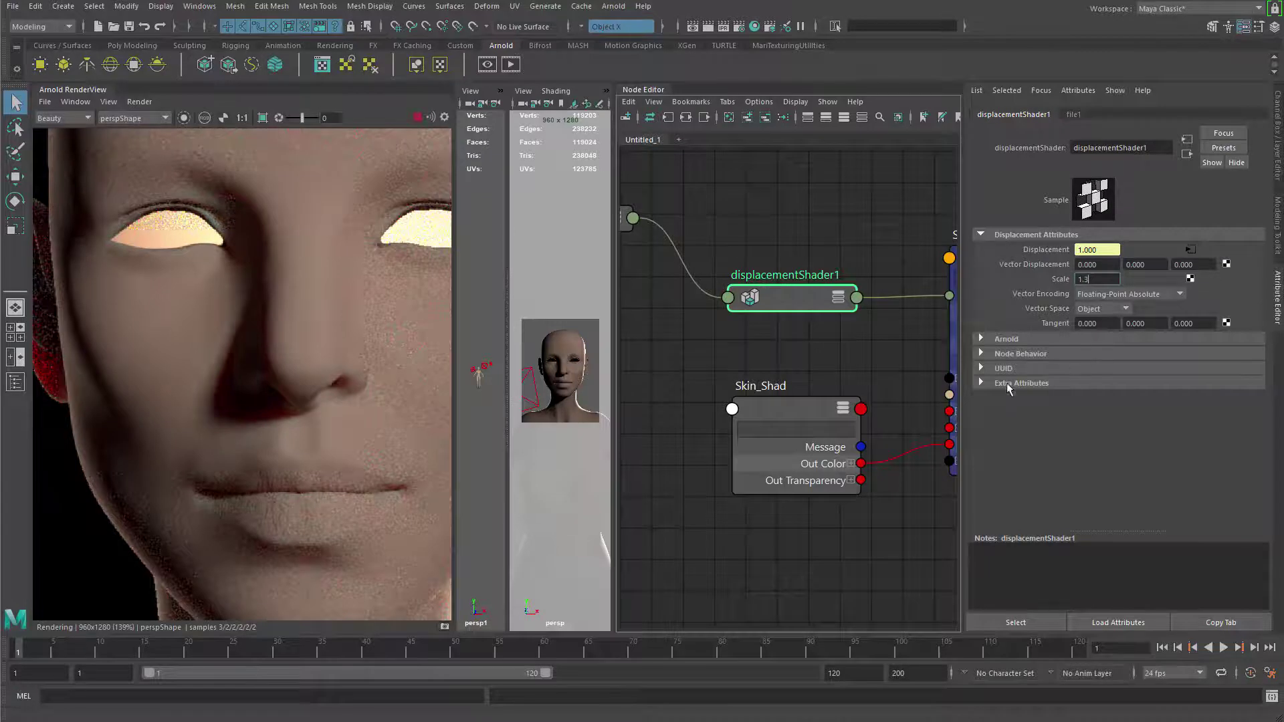
pyautogui.press('Return')
# Step: Set the subsurface weight of Skin_Shad to 0.6
pyautogui.click(802, 415)
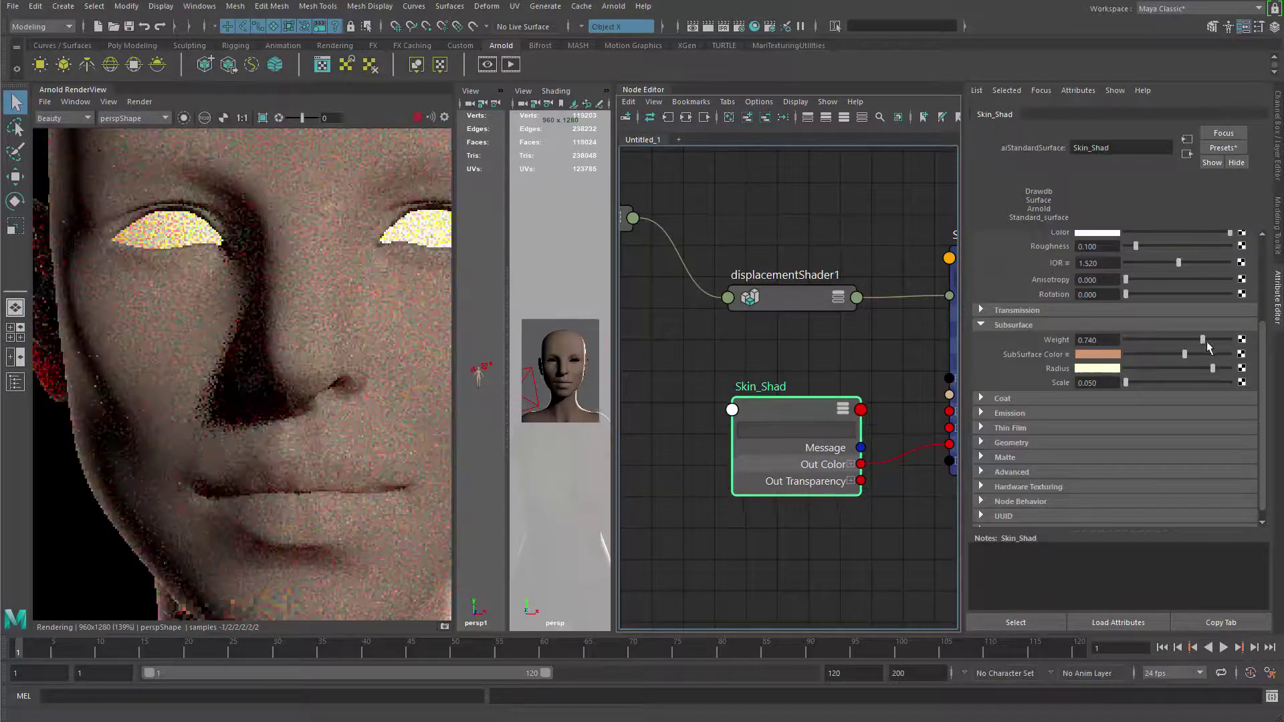
pyautogui.doubleClick(1090, 340)
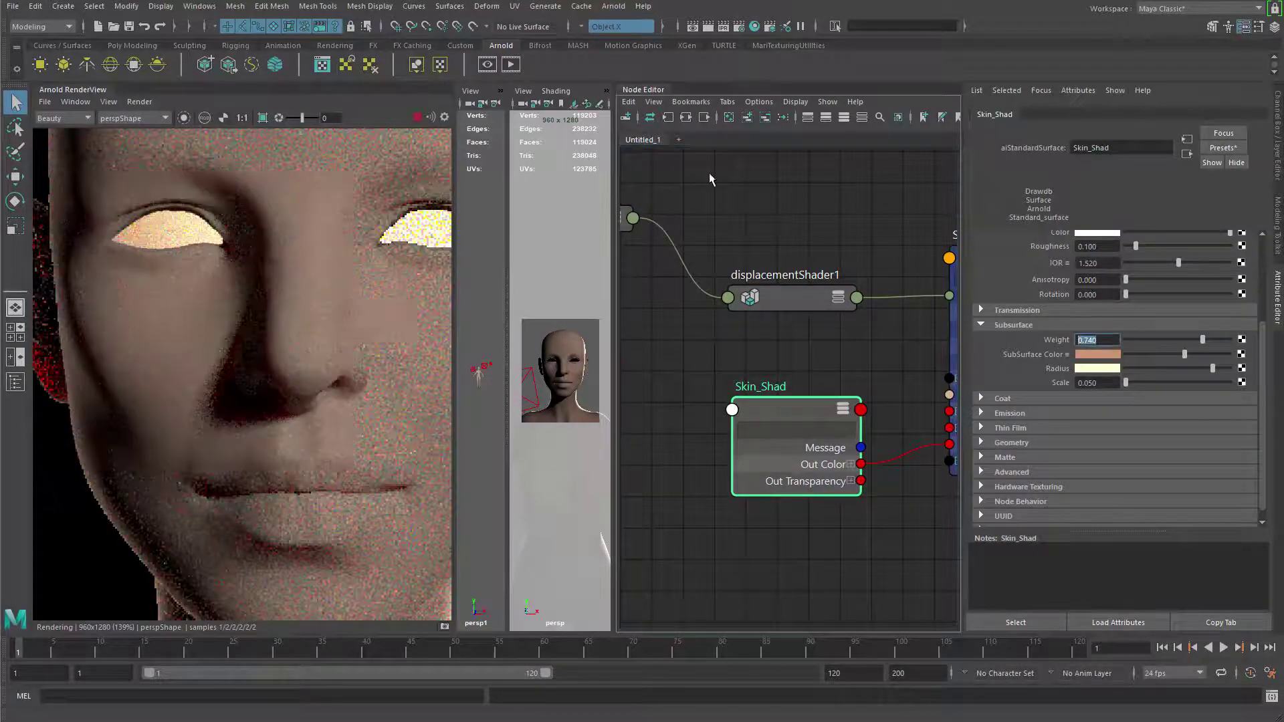
pyautogui.press('BackSpace')
pyautogui.write('.')
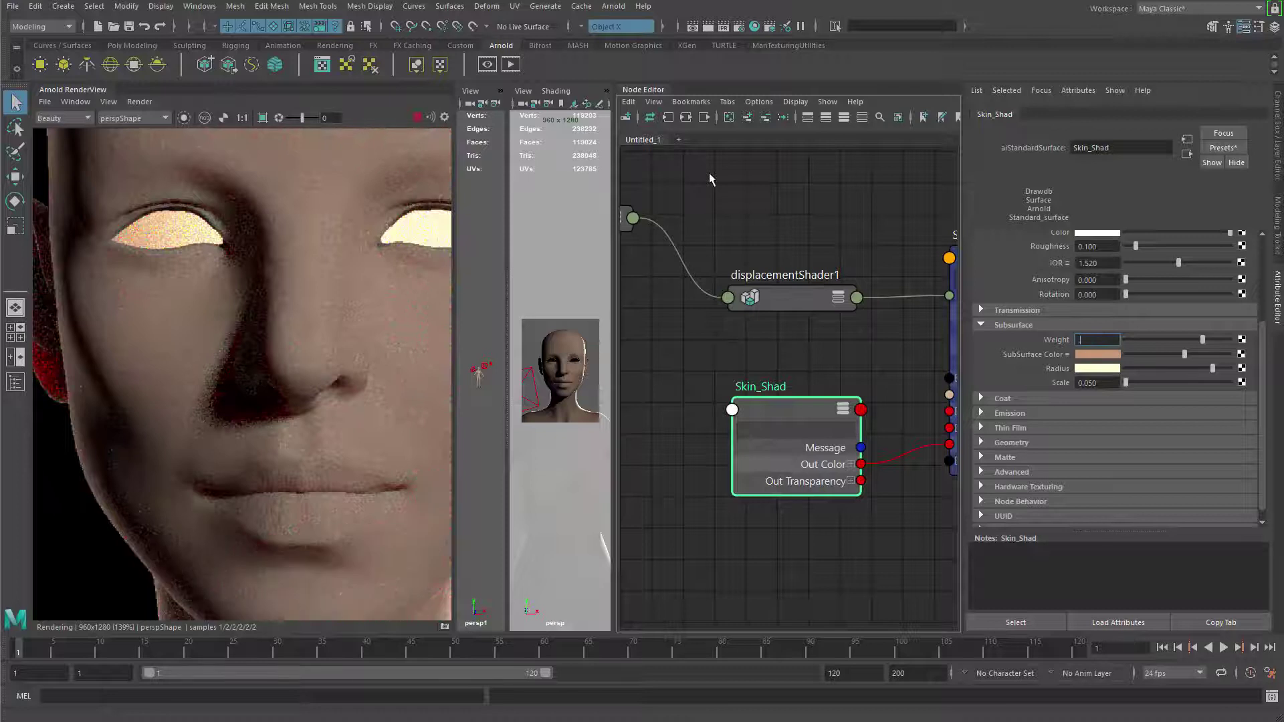
pyautogui.write('6')
pyautogui.press('Return')
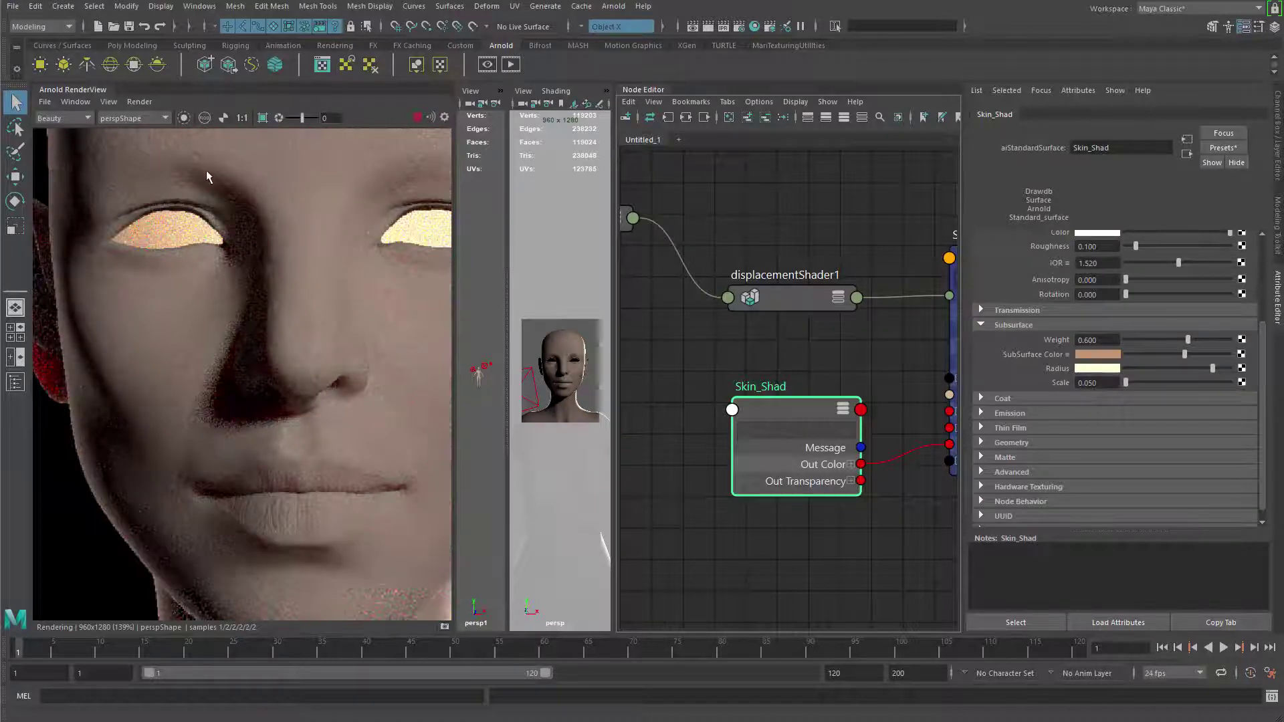
# Step: Examine the skin detail in the live render around the eyes, nose, lips and cheek, and on the whole head
pyautogui.moveTo(189, 282); pyautogui.dragTo(182, 321, button='middle')
pyautogui.moveTo(305, 261); pyautogui.dragTo(218, 289, button='middle')
pyautogui.scroll(1, 284, 389)
pyautogui.scroll(2, 330, 372)
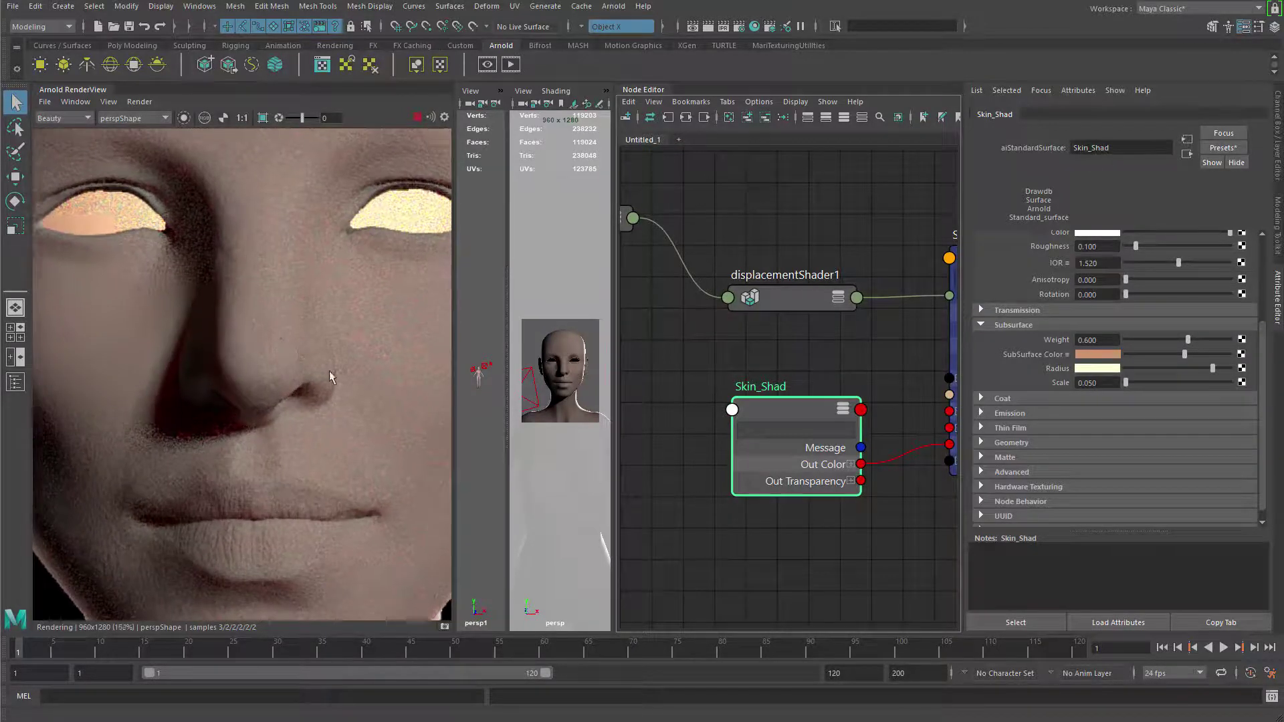
pyautogui.scroll(1, 246, 392)
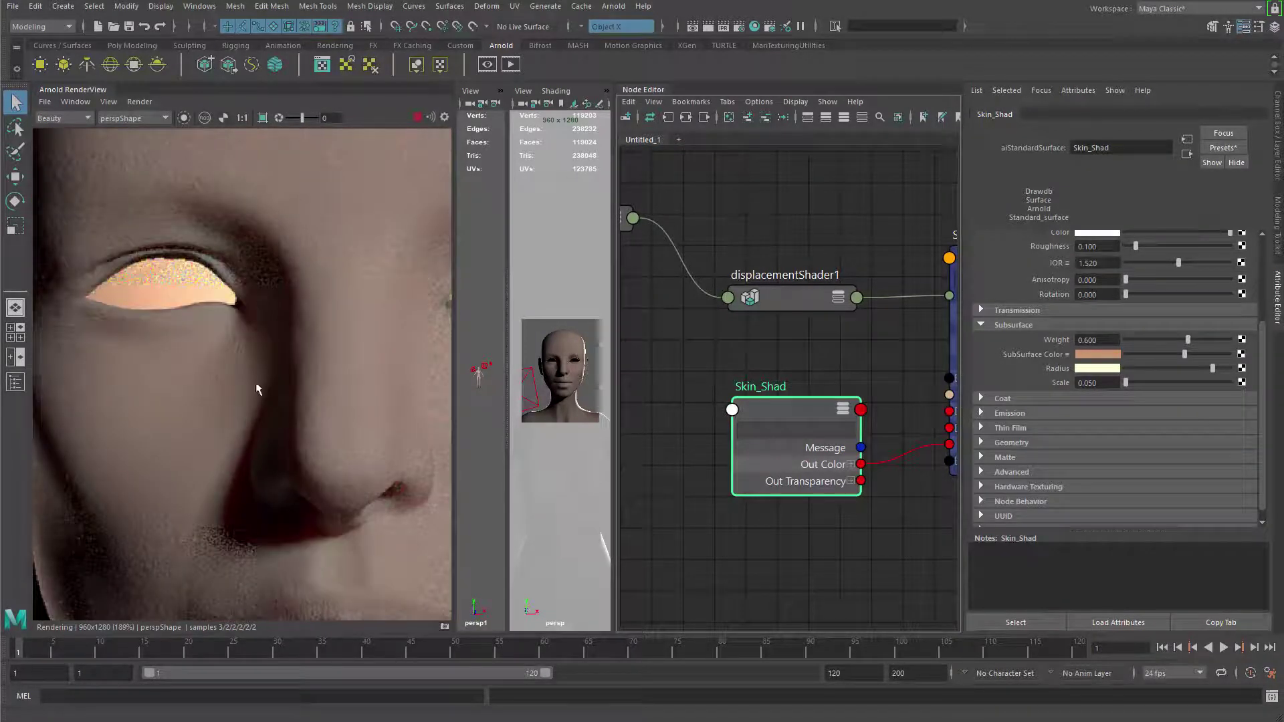
pyautogui.moveTo(259, 381); pyautogui.dragTo(357, 213, button='middle')
pyautogui.moveTo(341, 388); pyautogui.dragTo(222, 318, button='middle')
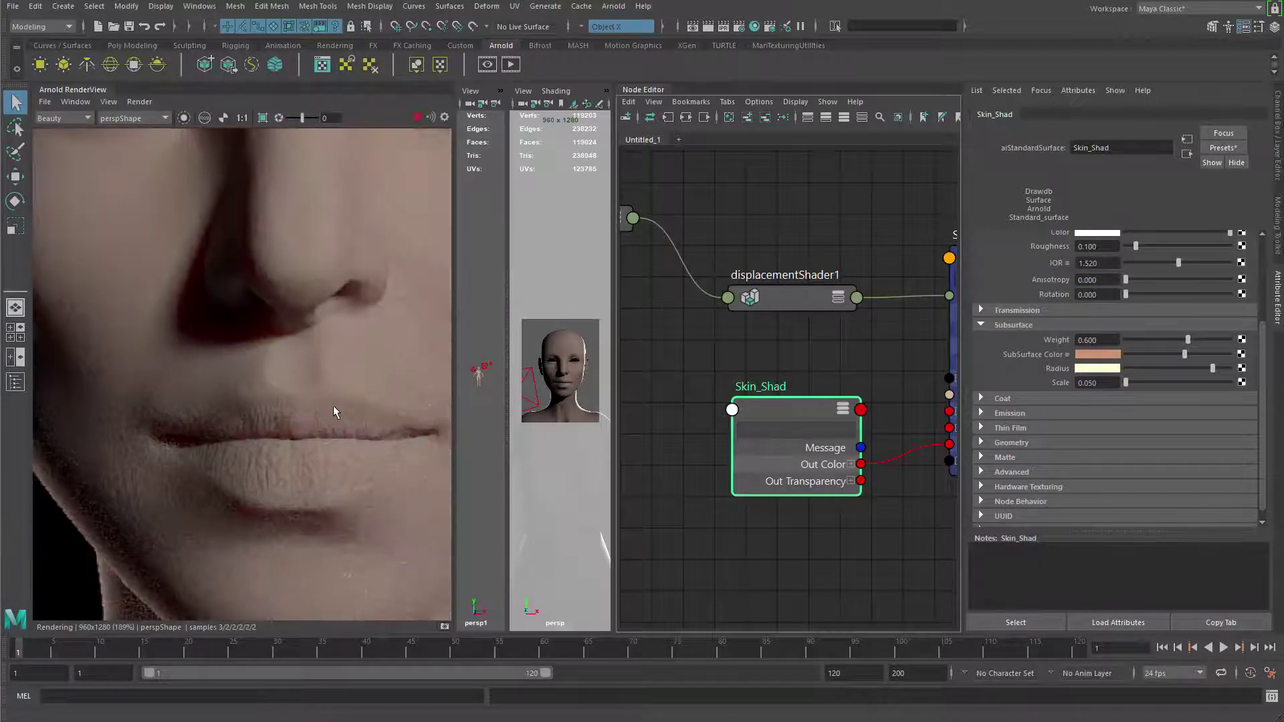
pyautogui.moveTo(347, 443); pyautogui.dragTo(177, 506, button='middle')
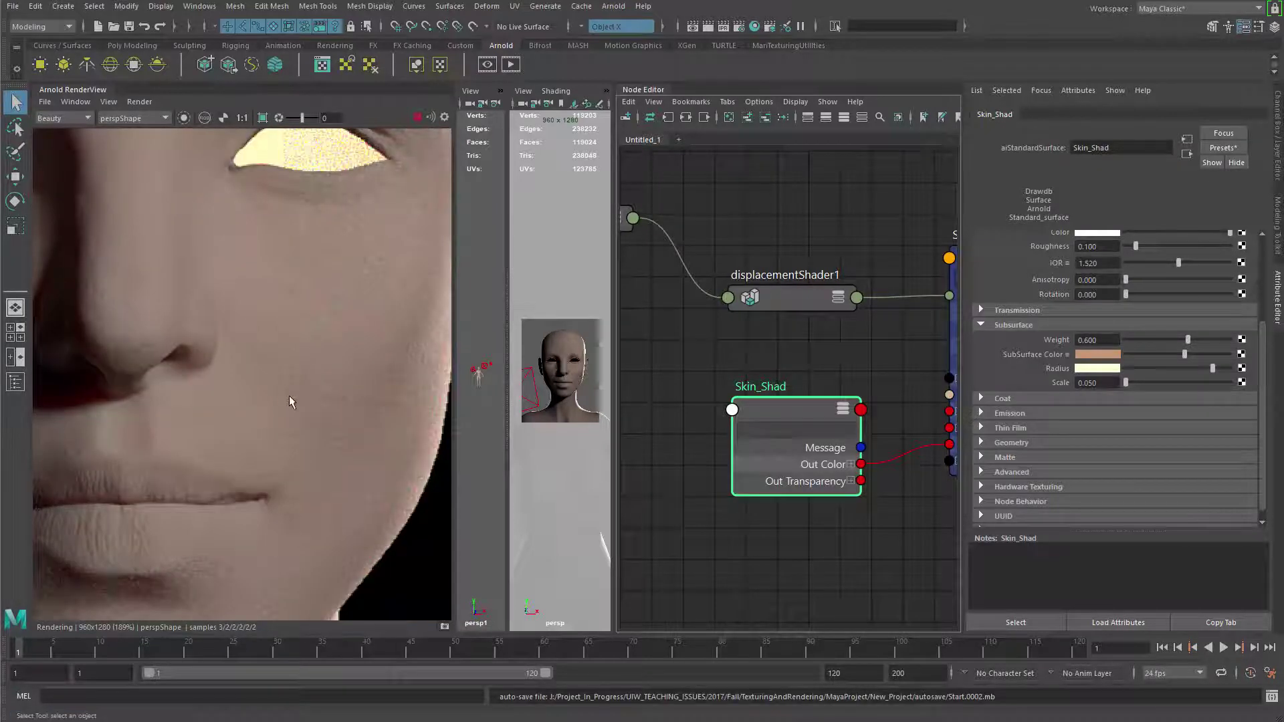
pyautogui.moveTo(156, 440); pyautogui.dragTo(355, 542, button='middle')
pyautogui.scroll(-5, 355, 536)
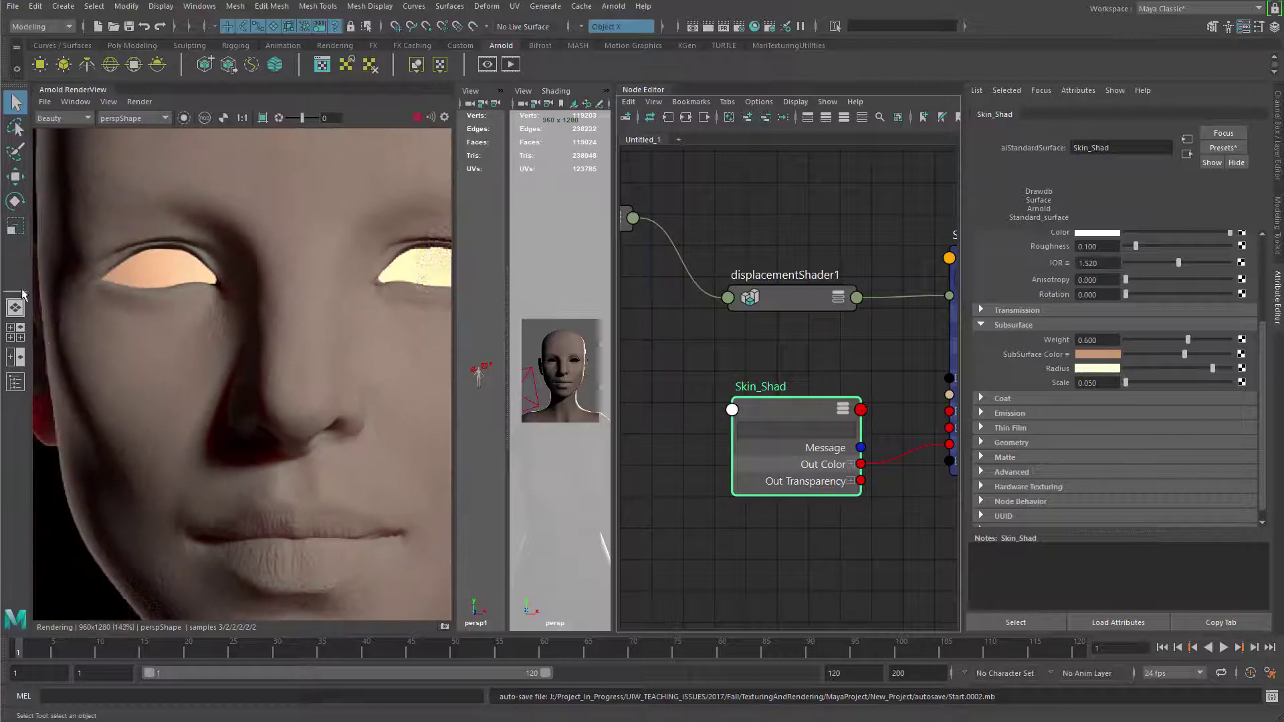
pyautogui.scroll(-2, 170, 411)
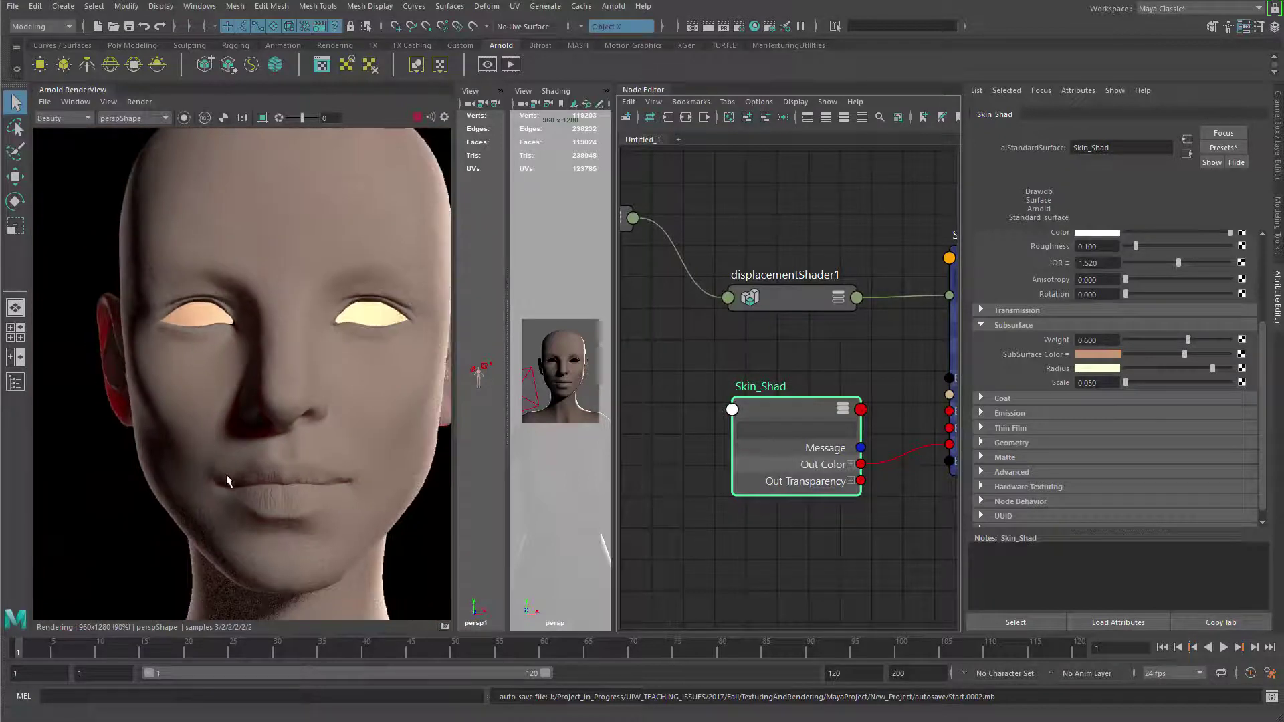
pyautogui.moveTo(226, 475); pyautogui.dragTo(238, 426, button='middle')
pyautogui.keyDown('alt'); pyautogui.moveTo(238, 426); pyautogui.dragTo(277, 454, button='right'); pyautogui.keyUp('alt')
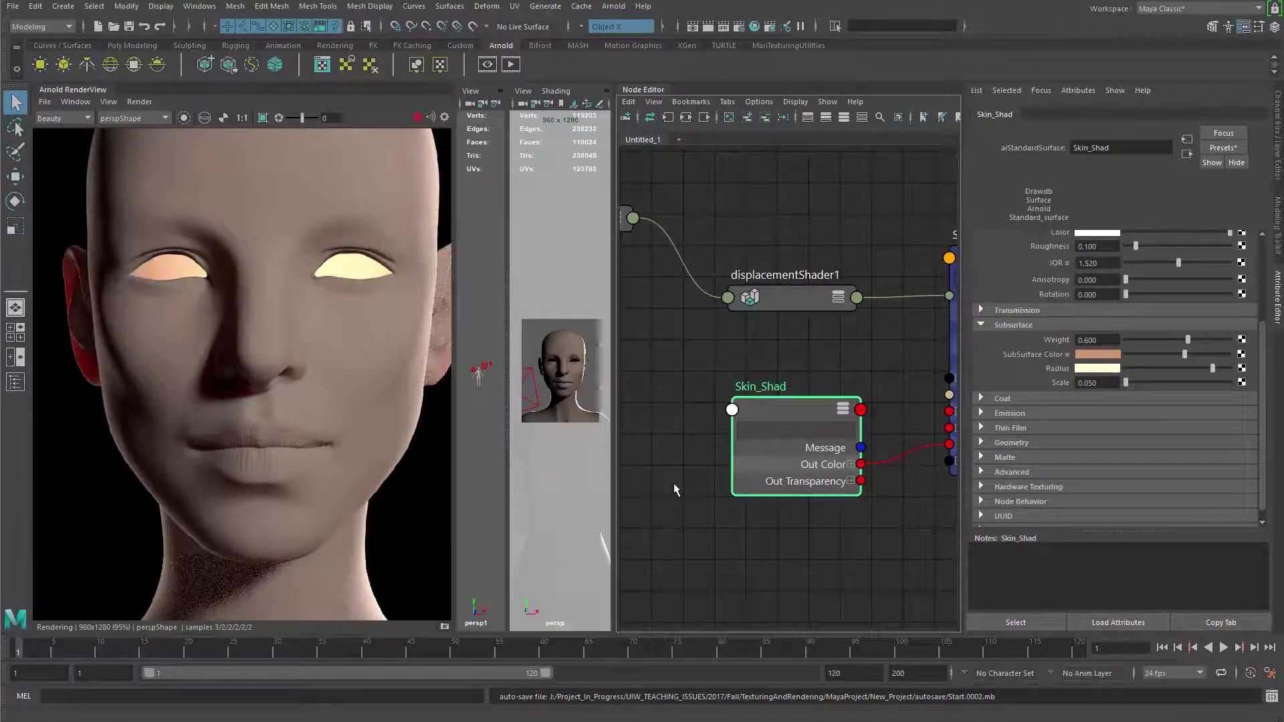
pyautogui.keyDown('alt'); pyautogui.moveTo(252, 454); pyautogui.dragTo(86, 318, button='right'); pyautogui.keyUp('alt')
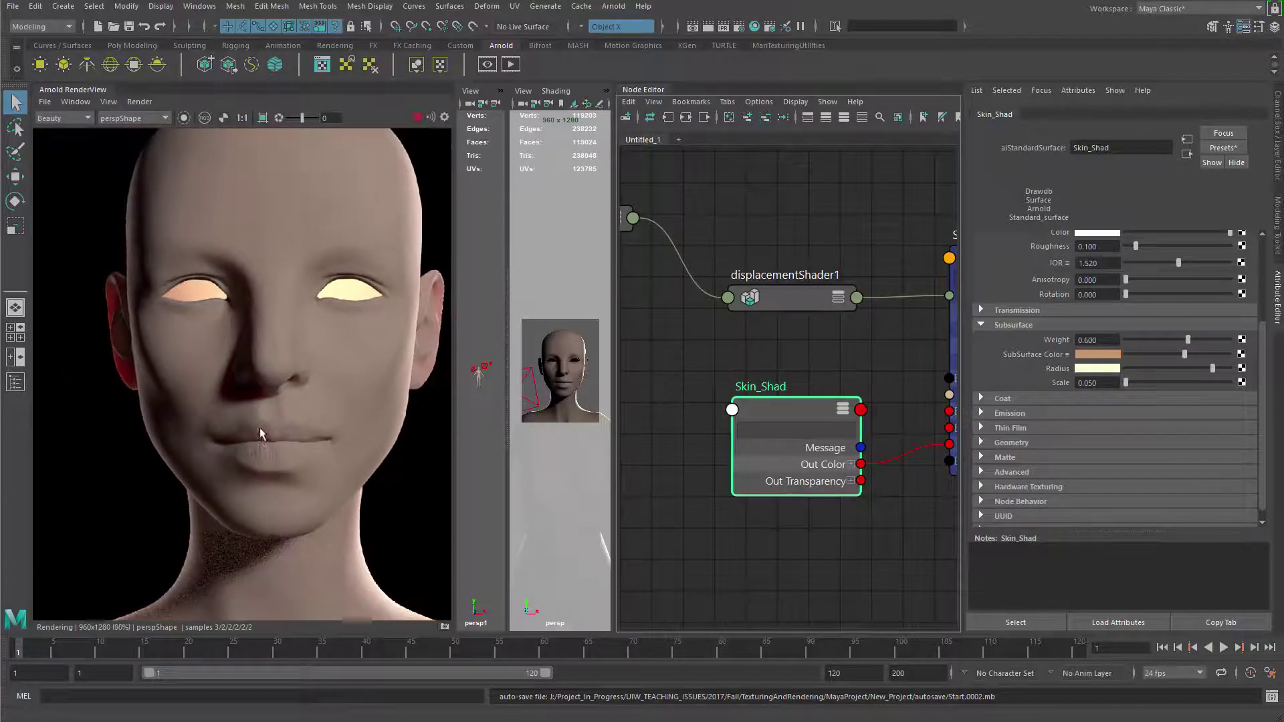
pyautogui.keyDown('alt'); pyautogui.moveTo(261, 433); pyautogui.dragTo(248, 424, button='middle'); pyautogui.keyUp('alt')
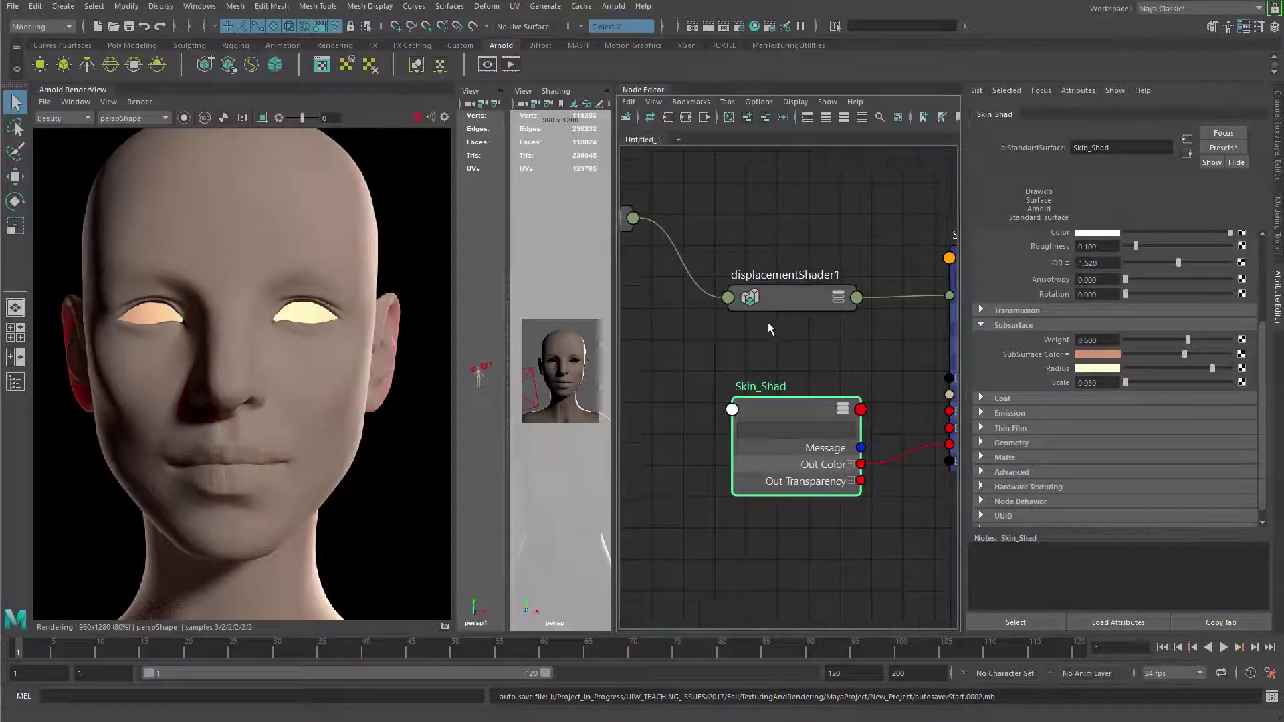
# Step: Review the shading network from the place2dTexture1 and file1 nodes through displacementShader1 and Skin_Shad to the shading group
pyautogui.keyDown('alt'); pyautogui.moveTo(768, 322); pyautogui.dragTo(829, 355, button='middle'); pyautogui.keyUp('alt')
pyautogui.keyDown('alt'); pyautogui.moveTo(767, 322); pyautogui.dragTo(661, 286, button='middle'); pyautogui.keyUp('alt')
pyautogui.scroll(2, 768, 333)
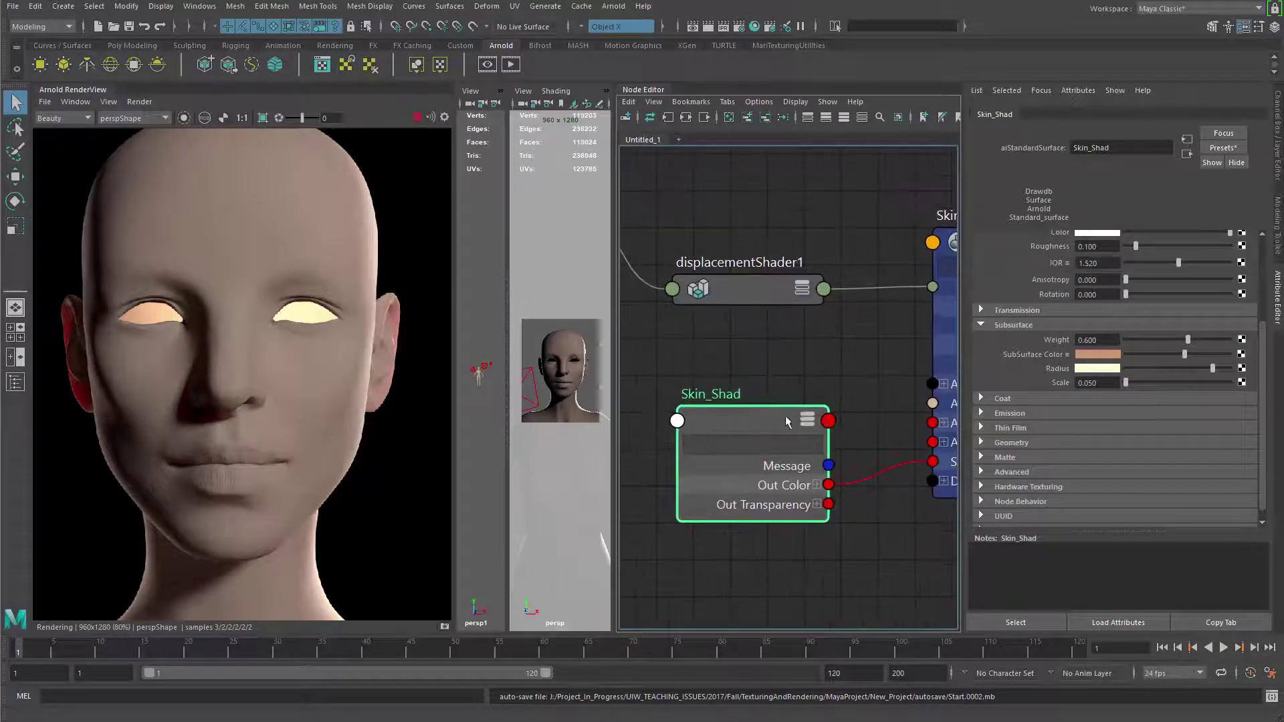
pyautogui.moveTo(738, 343); pyautogui.dragTo(738, 562)
pyautogui.keyDown('alt'); pyautogui.moveTo(755, 364); pyautogui.dragTo(650, 369, button='right'); pyautogui.keyUp('alt')
pyautogui.keyDown('alt'); pyautogui.moveTo(649, 370); pyautogui.dragTo(804, 419, button='middle'); pyautogui.keyUp('alt')
pyautogui.moveTo(704, 240); pyautogui.dragTo(823, 362)
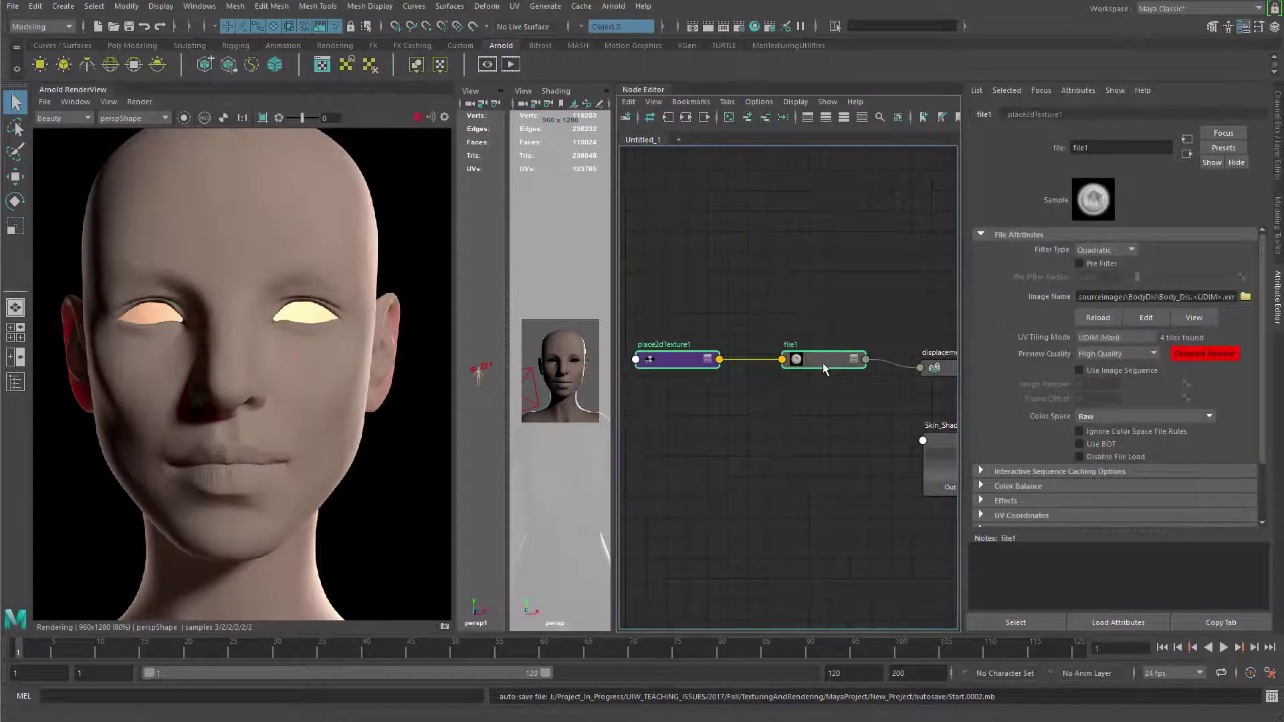
pyautogui.keyDown('alt'); pyautogui.moveTo(849, 296); pyautogui.dragTo(675, 287, button='middle'); pyautogui.keyUp('alt')
pyautogui.keyDown('alt'); pyautogui.moveTo(674, 287); pyautogui.dragTo(638, 270, button='right'); pyautogui.keyUp('alt')
pyautogui.keyDown('alt'); pyautogui.moveTo(639, 270); pyautogui.dragTo(754, 229, button='middle'); pyautogui.keyUp('alt')
pyautogui.keyDown('alt'); pyautogui.moveTo(760, 238); pyautogui.dragTo(810, 284, button='right'); pyautogui.keyUp('alt')
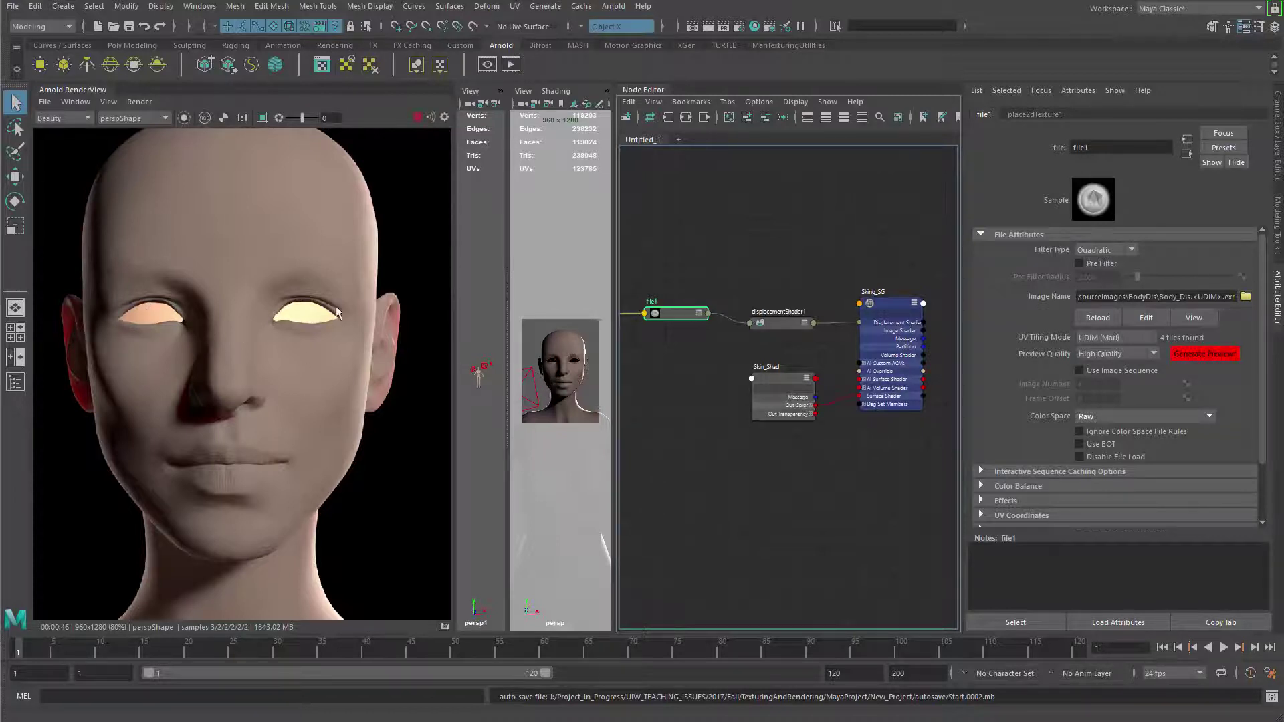
# Step: Lower the exposure of the area light aiAreaLightShape2
pyautogui.click(474, 377)
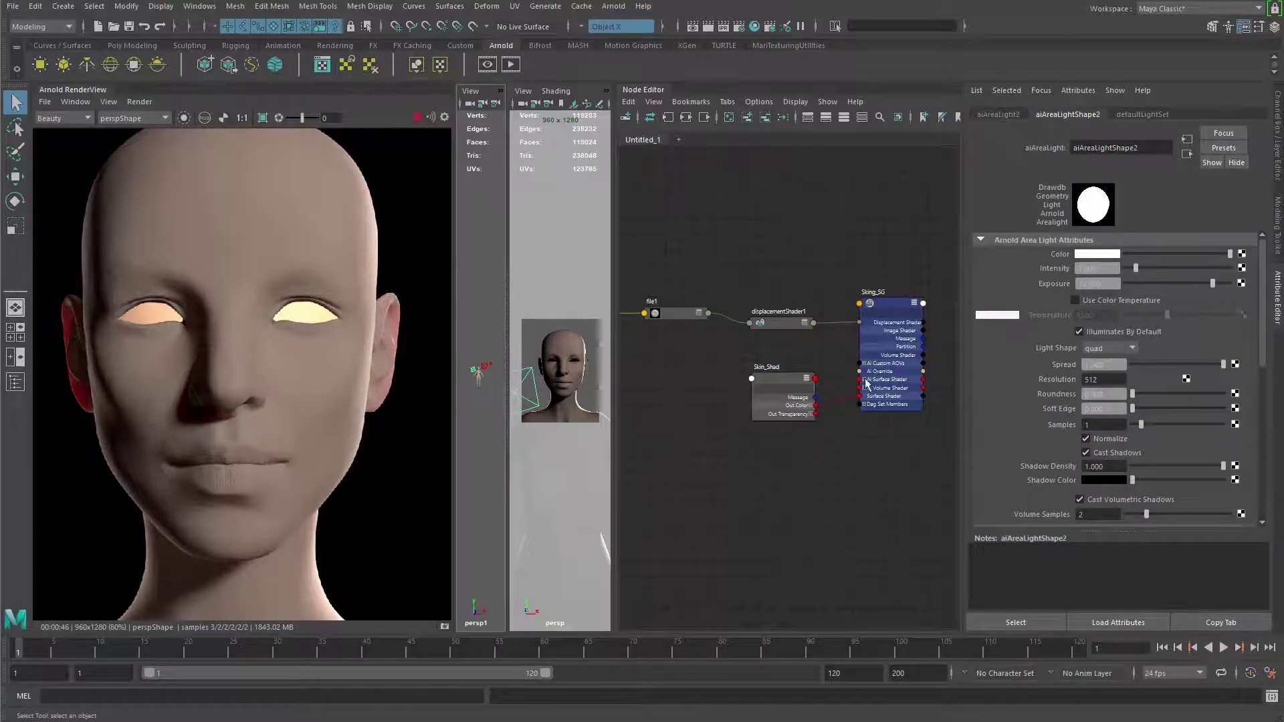
pyautogui.doubleClick(1111, 284)
pyautogui.write('1')
pyautogui.press('Return')
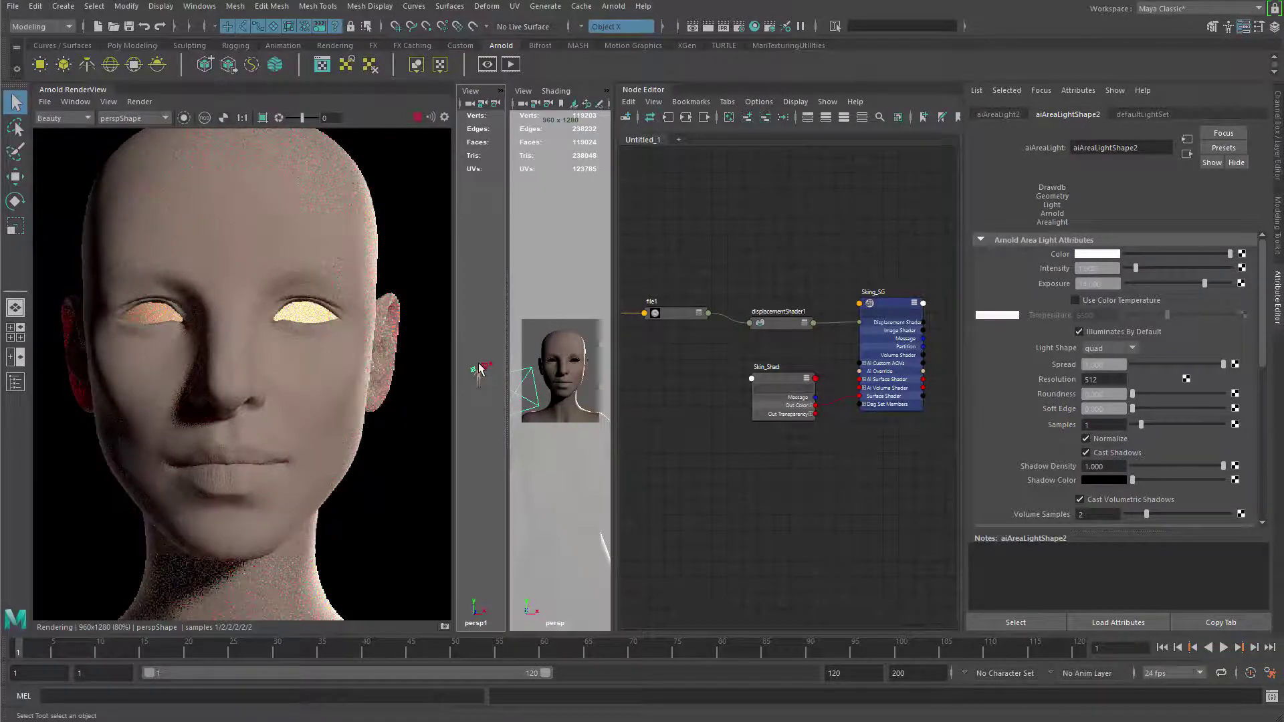
# Step: Try exposures of 14, 15, 16 and 17 on the area light aiAreaLightShape3 and settle on 18
pyautogui.moveTo(478, 356); pyautogui.dragTo(485, 365)
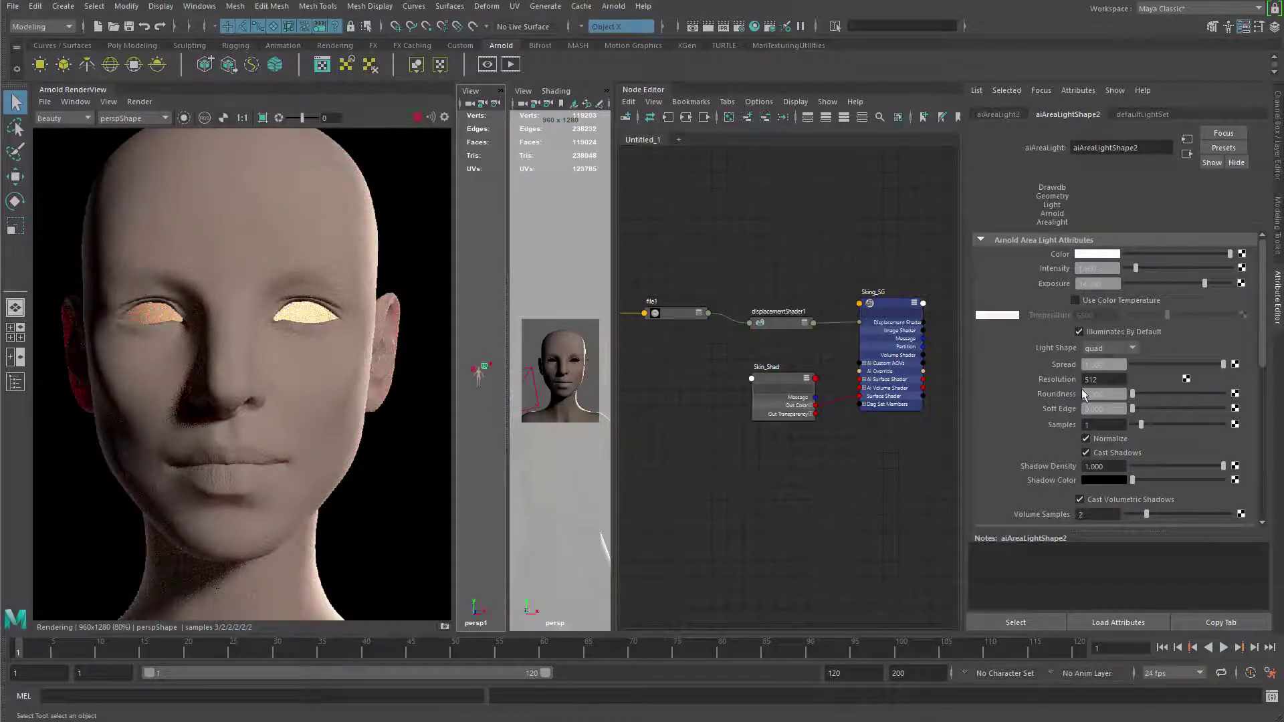
pyautogui.click(1097, 283)
pyautogui.write('14')
pyautogui.press('Return')
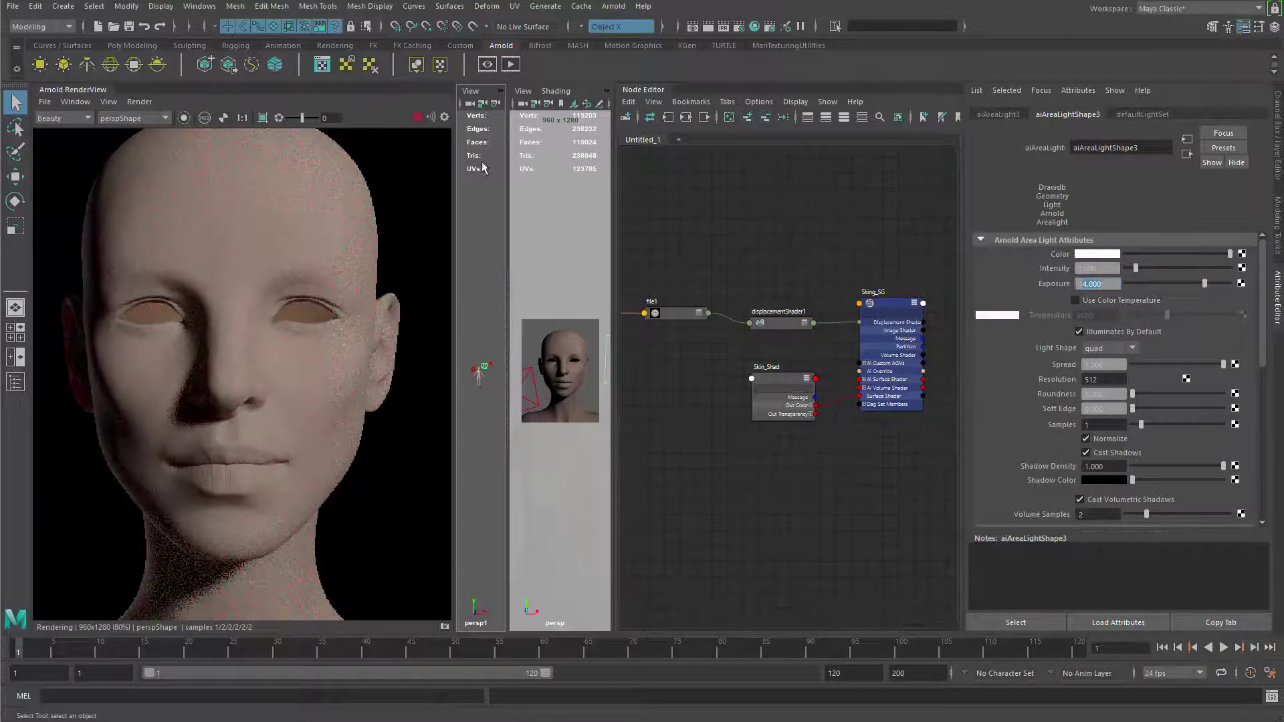
pyautogui.write('15')
pyautogui.press('Return')
pyautogui.click(1089, 285)
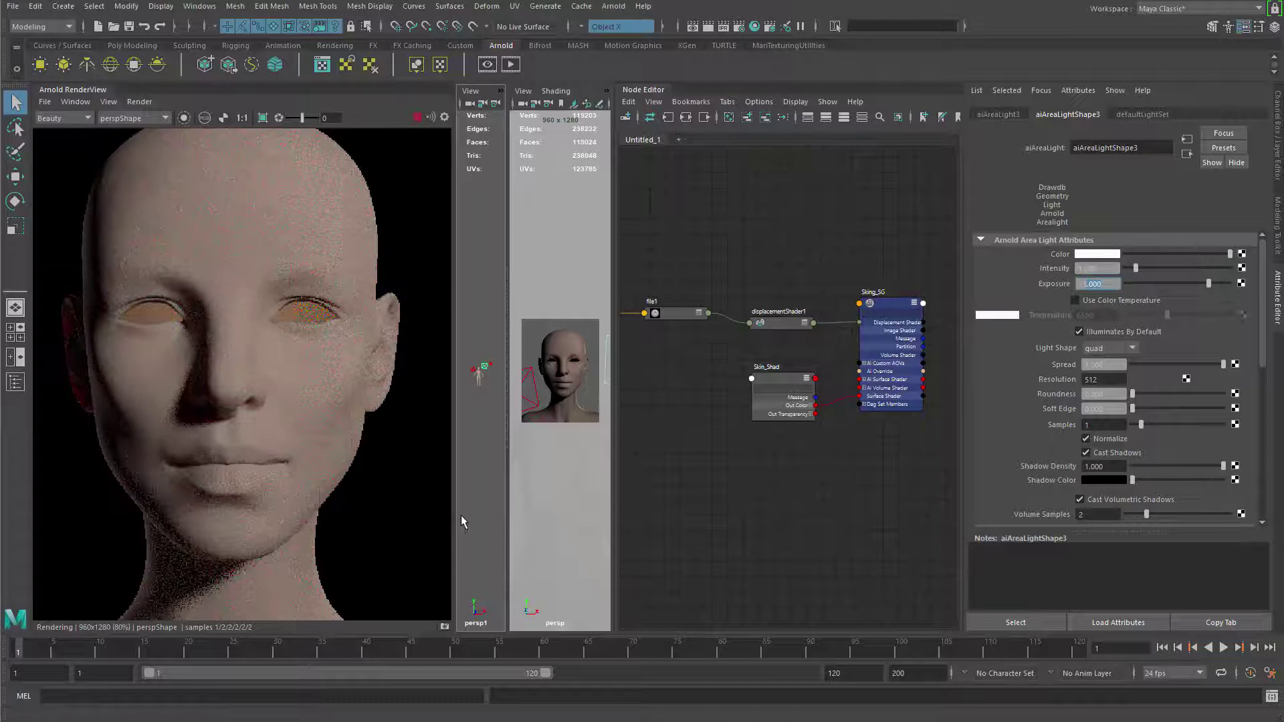
pyautogui.write('16')
pyautogui.press('Return')
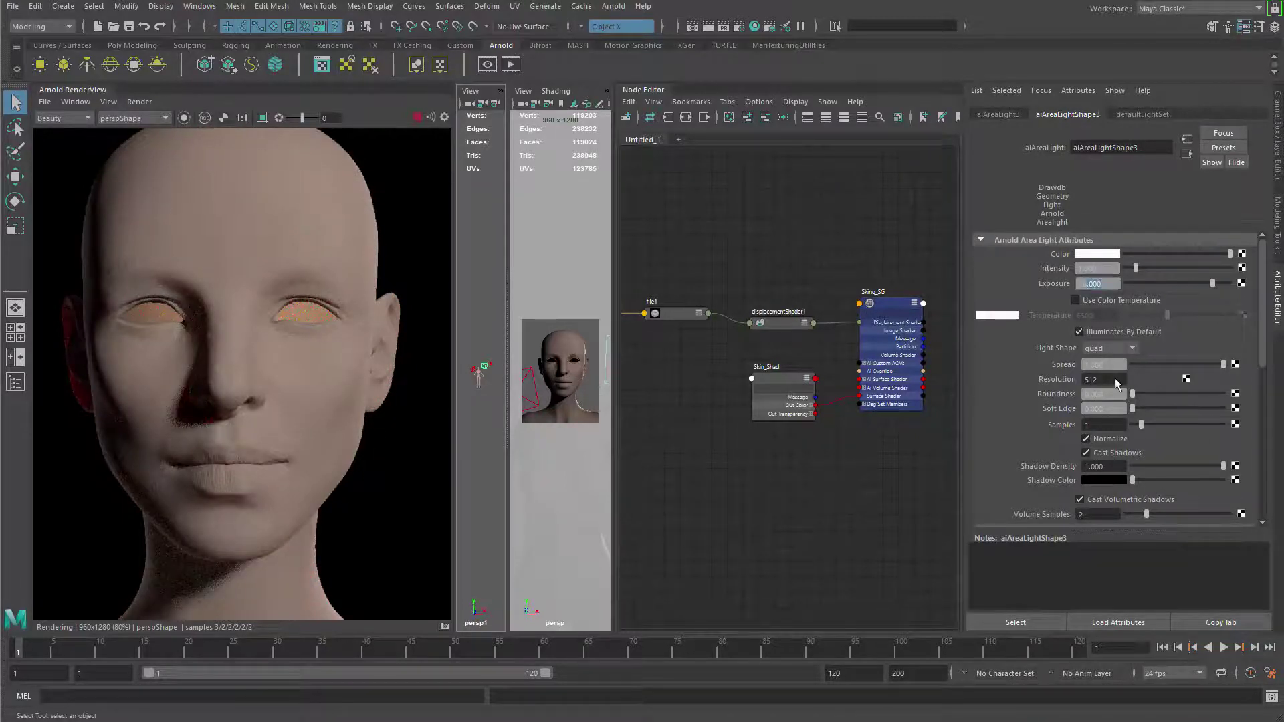
pyautogui.write('107')
pyautogui.press('Return')
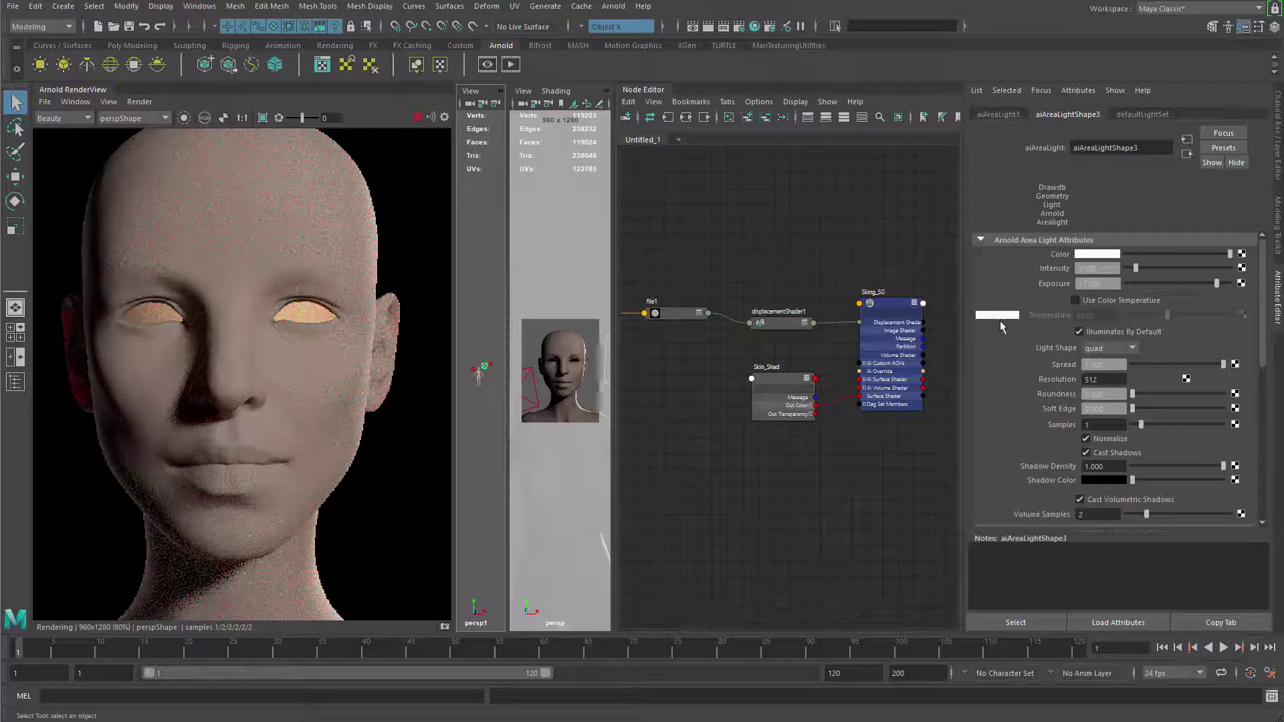
pyautogui.moveTo(1082, 287); pyautogui.dragTo(1099, 291)
pyautogui.write('8')
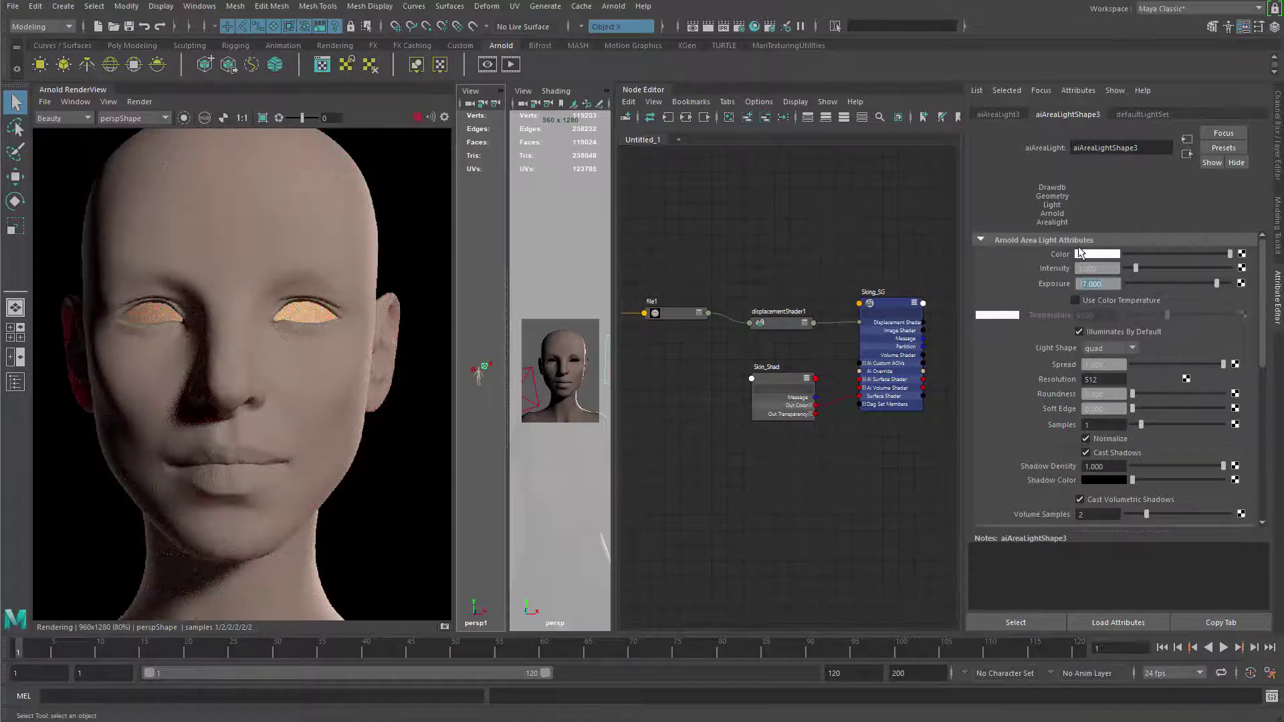
pyautogui.press('Return')
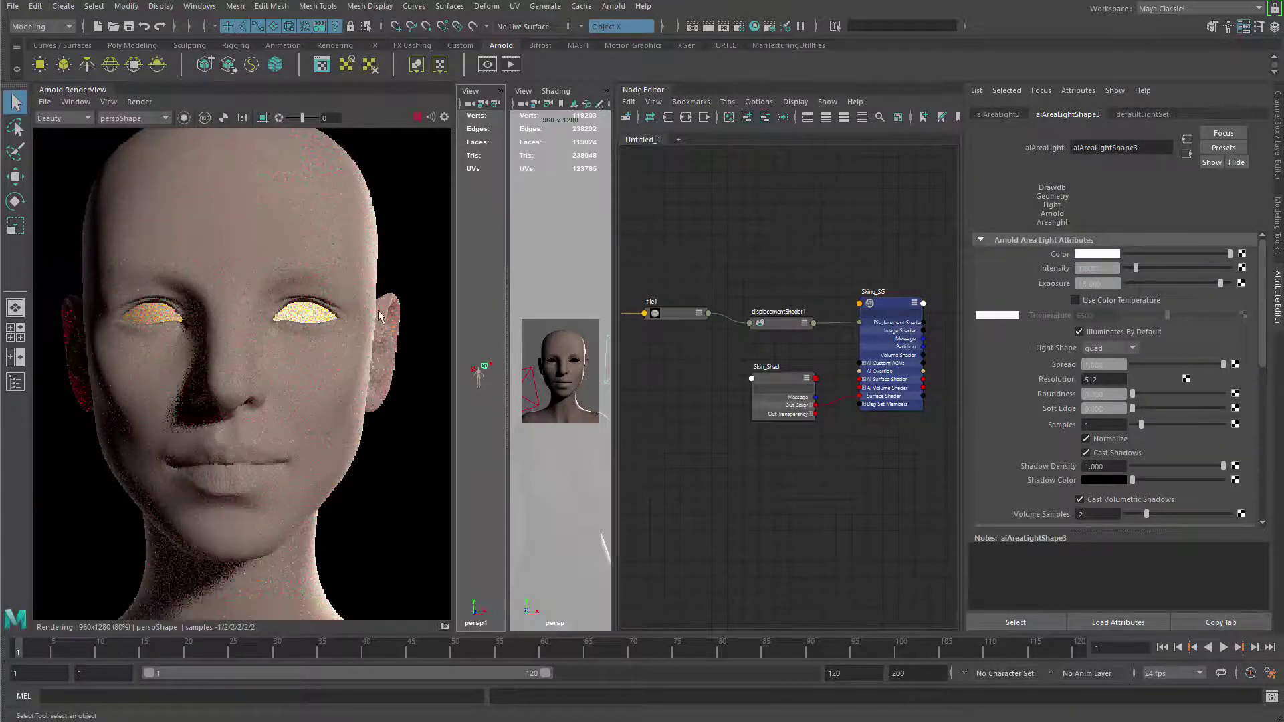
# Step: Examine the adjusted lighting in the live render on the whole head and close up around the eyes, nose and lips
pyautogui.scroll(-5, 323, 451)
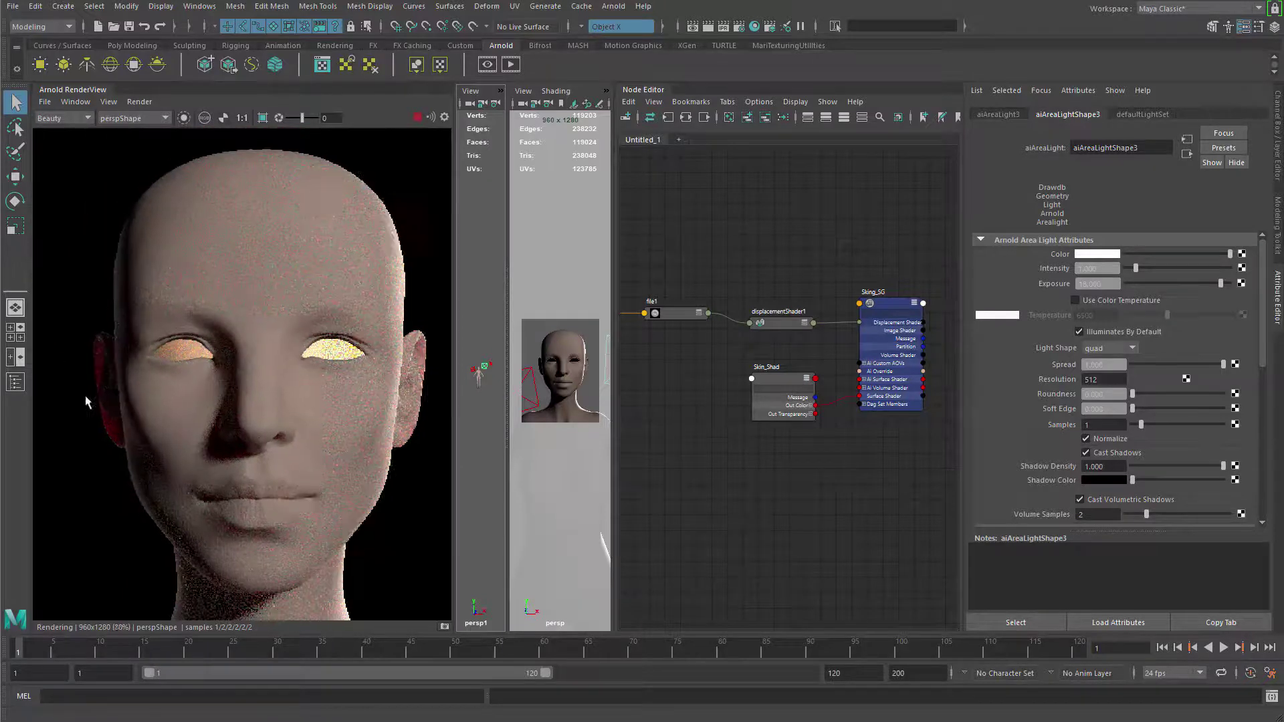
pyautogui.scroll(3, 224, 287)
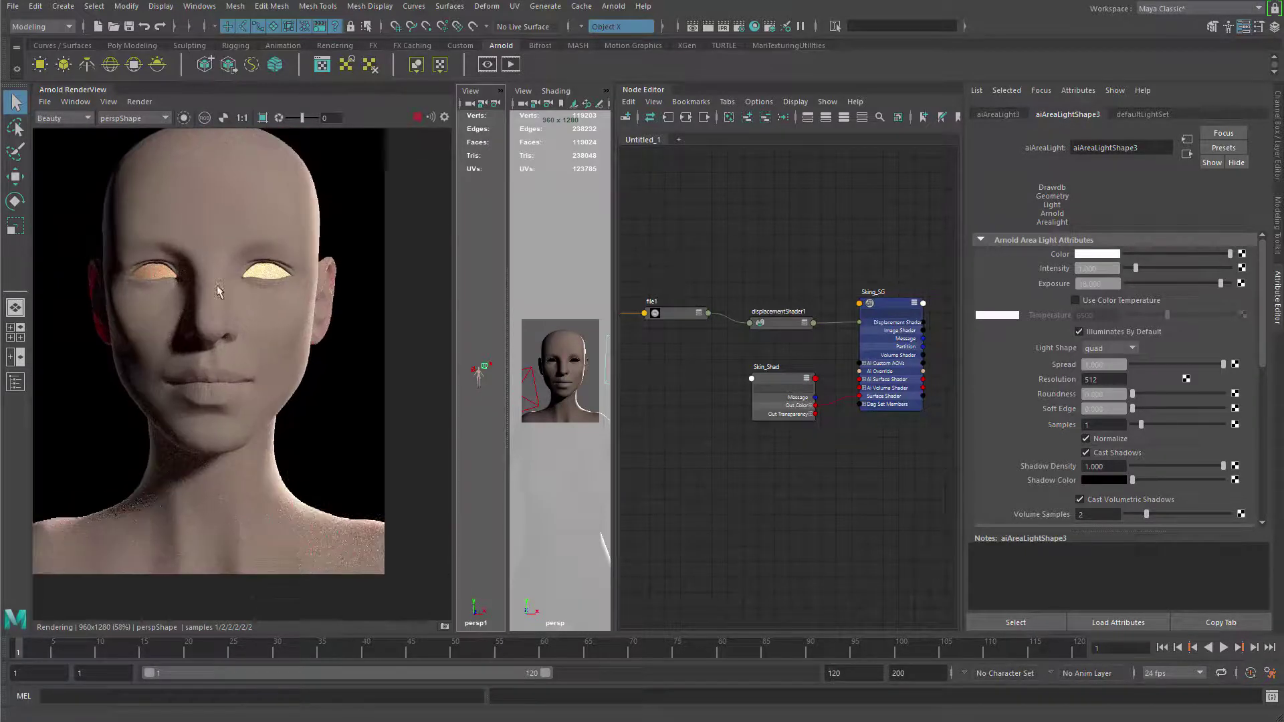
pyautogui.scroll(2, 287, 327)
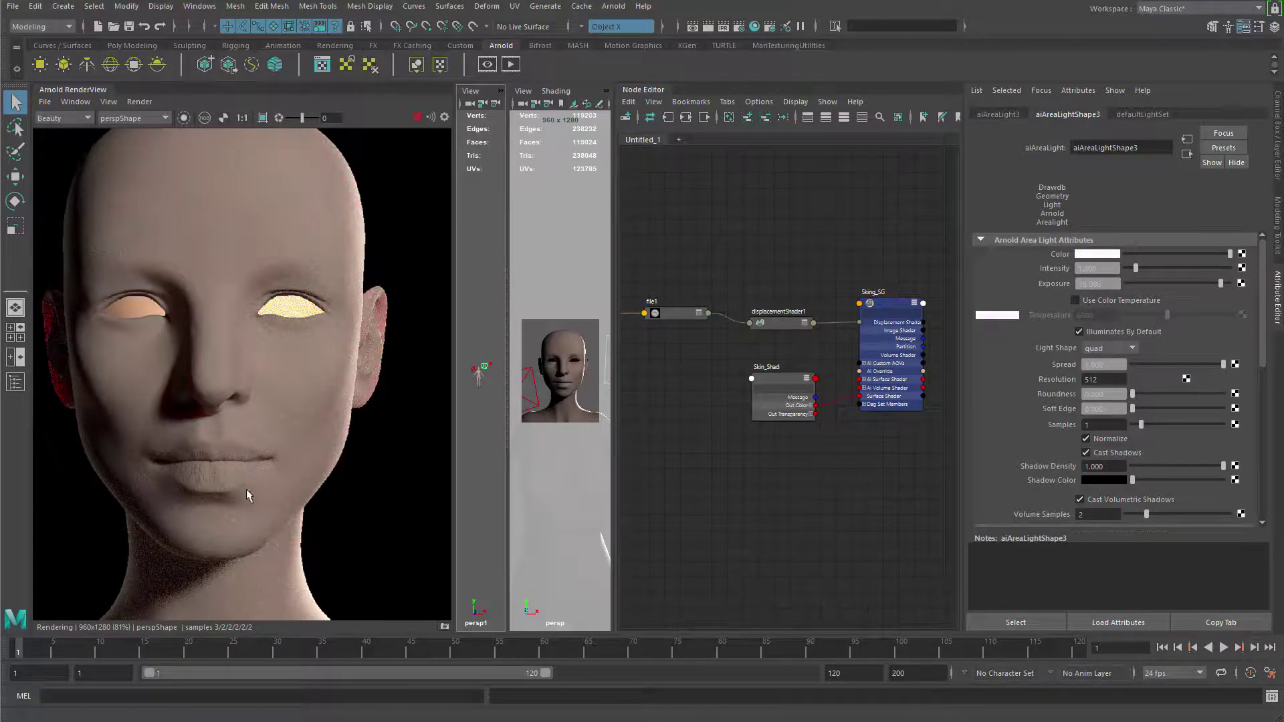
pyautogui.scroll(2, 295, 374)
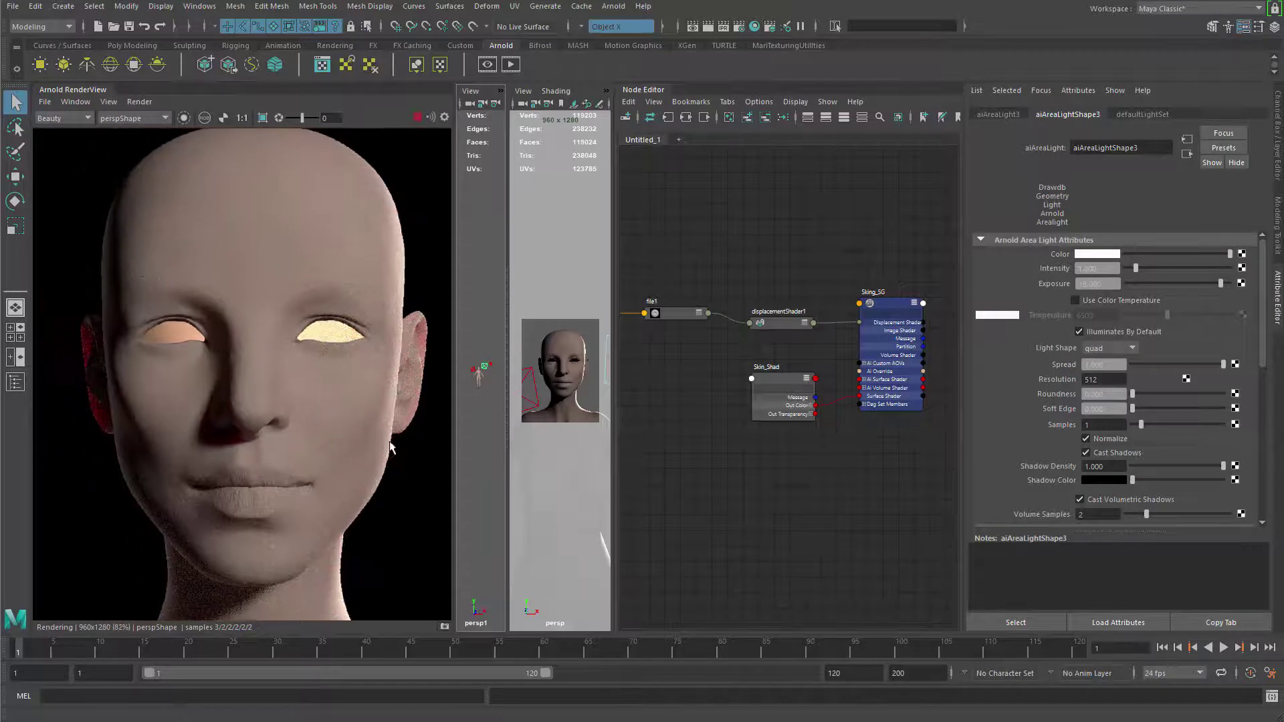
pyautogui.moveTo(312, 487); pyautogui.dragTo(324, 434, button='middle')
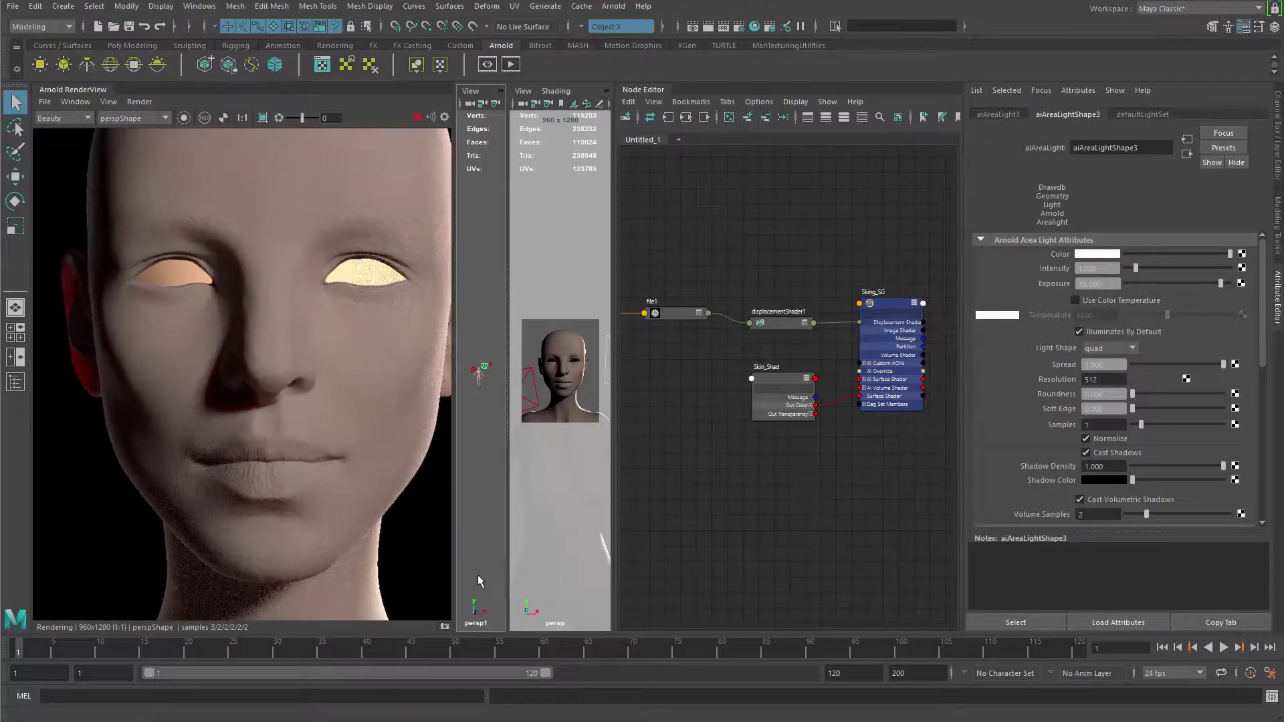
pyautogui.scroll(2, 352, 487)
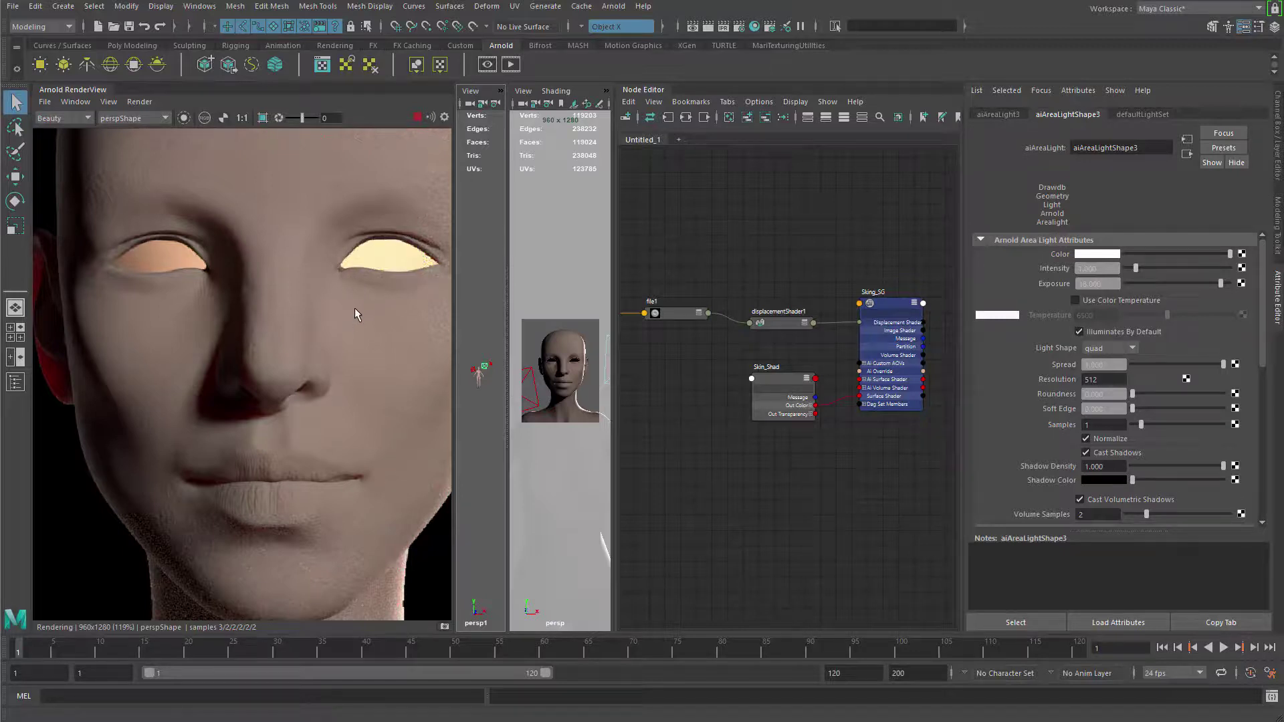
pyautogui.moveTo(343, 311); pyautogui.dragTo(351, 377, button='middle')
pyautogui.scroll(-1, 351, 377)
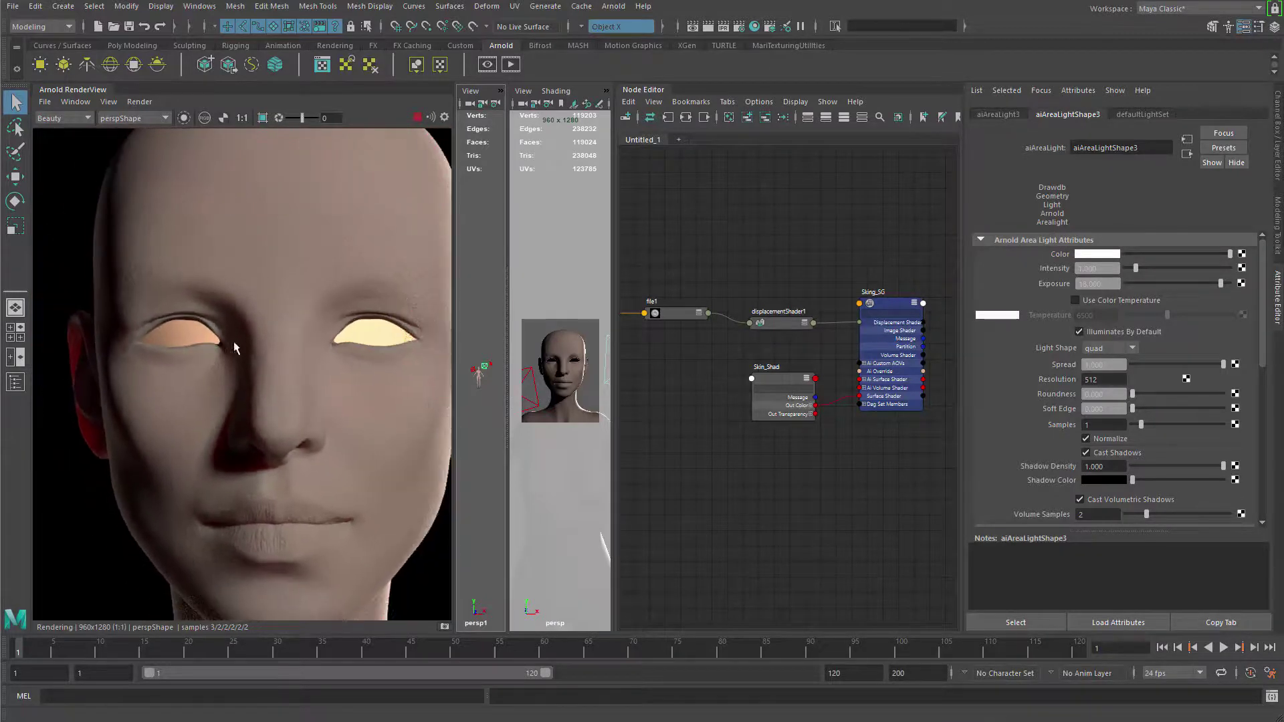
pyautogui.scroll(-1, 234, 341)
pyautogui.moveTo(289, 435); pyautogui.dragTo(311, 451, button='middle')
pyautogui.scroll(1, 323, 408)
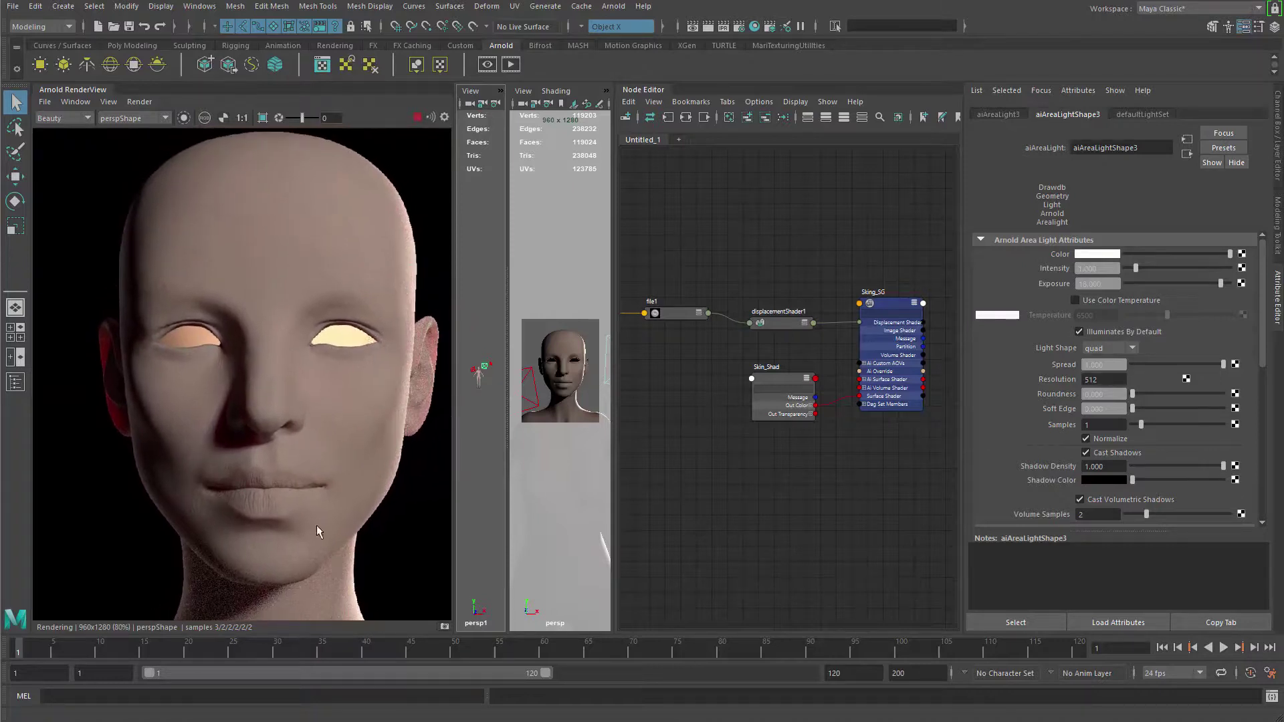